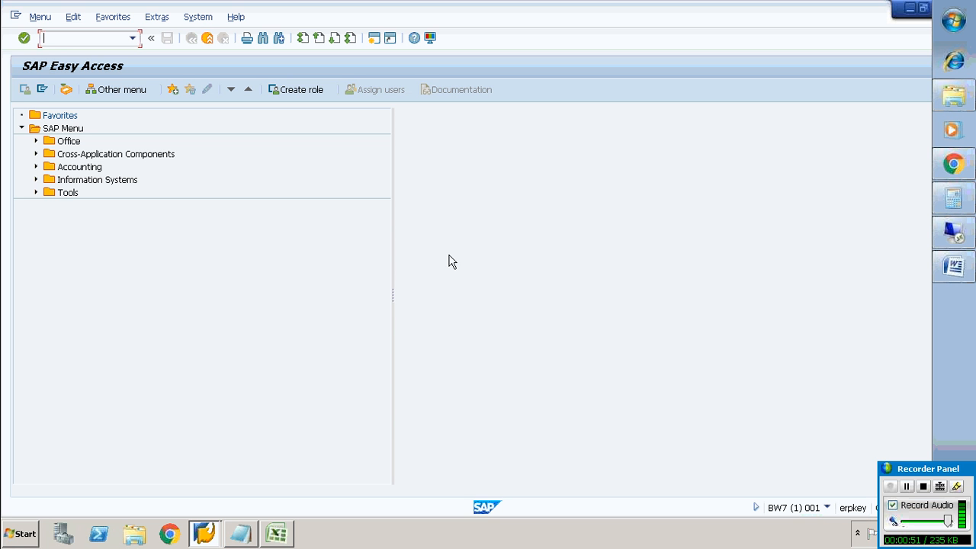
Review the InfoCub spreadsheet's source data and return to SAP
left_click(280, 533)
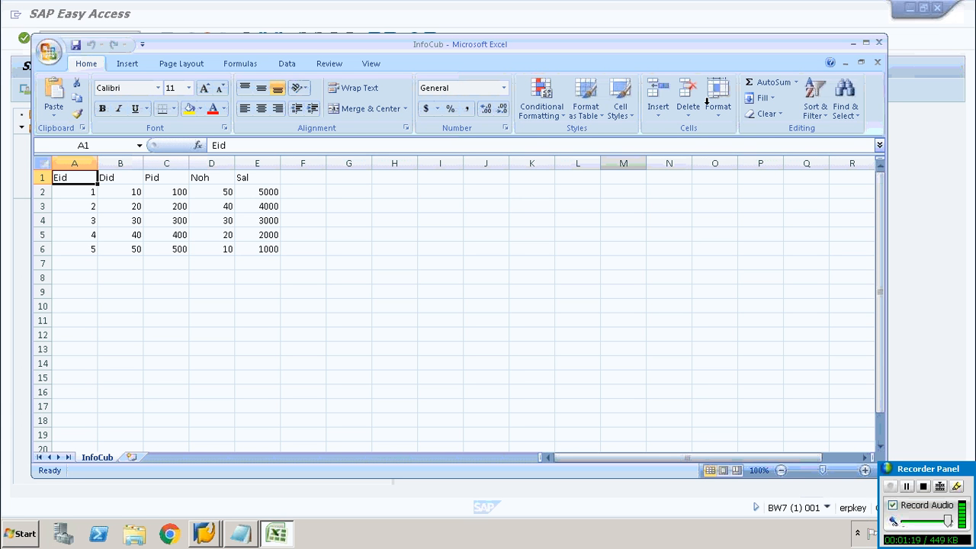
left_click(852, 44)
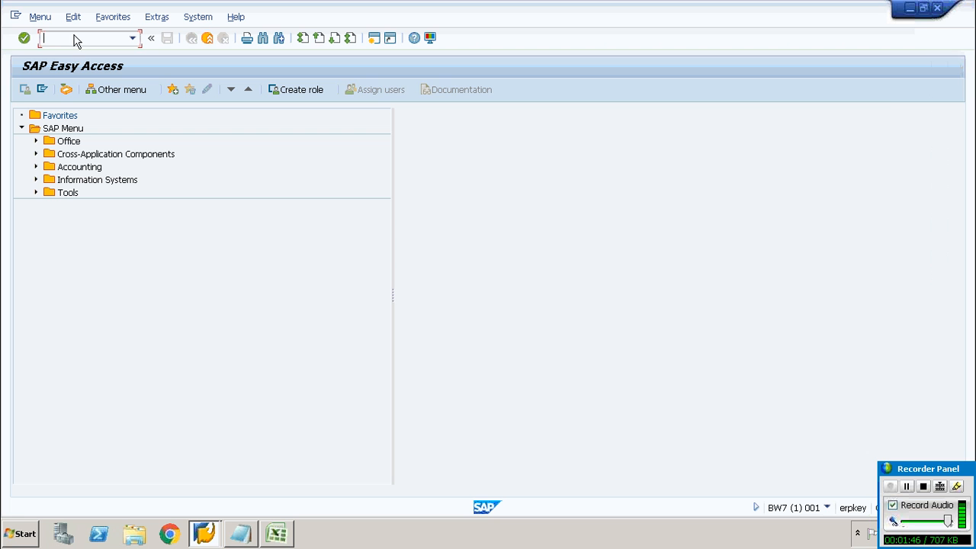
Open the Data Warehousing Workbench with transaction rsa1, accept the documentation prompt, and show the InfoProvider tree
type("rsa1")
key("Return")
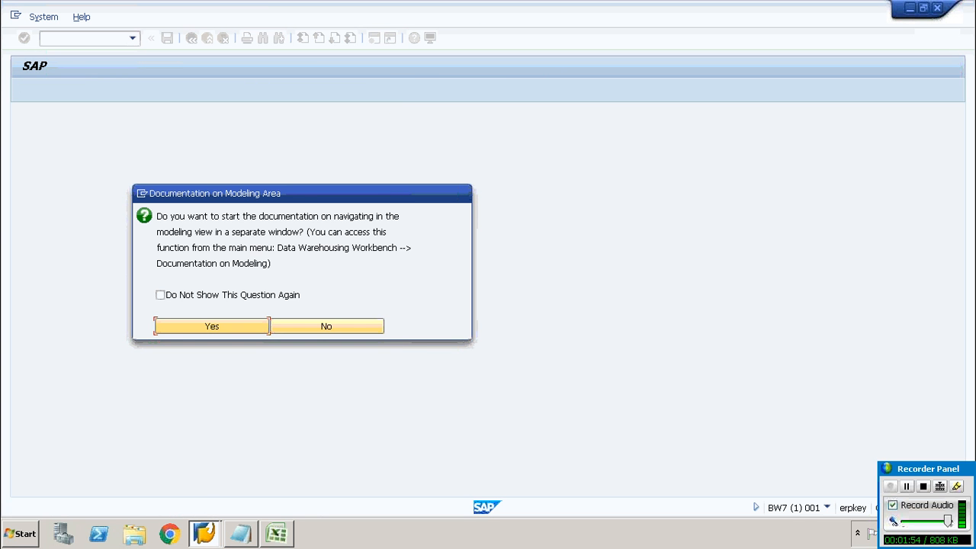
left_click(214, 326)
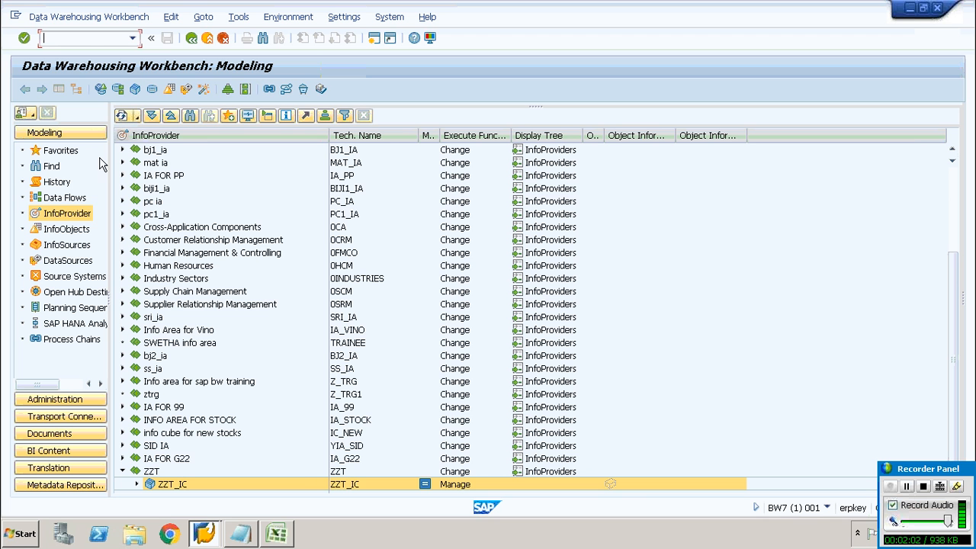
left_click(80, 217)
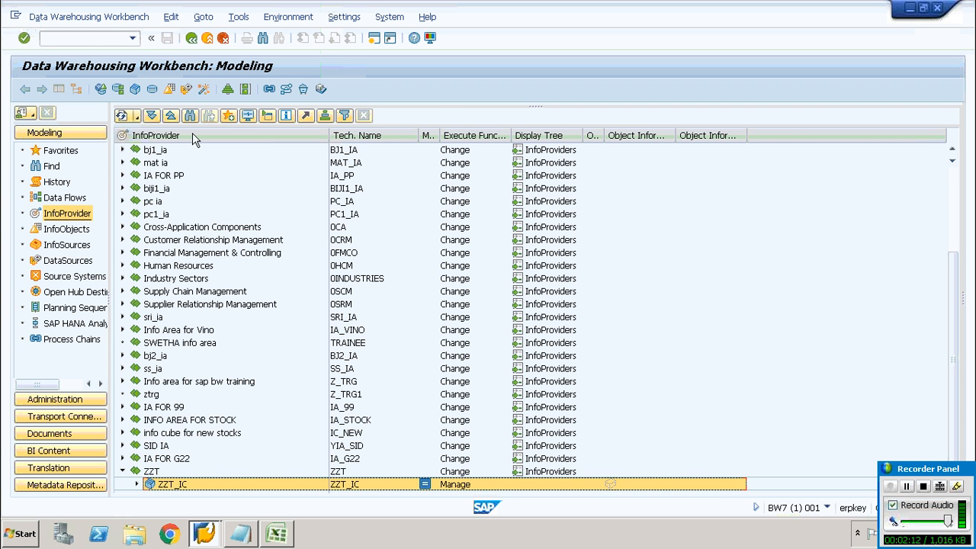
Create a new InfoArea named ztst_IA with the long description ztst_IA
right_click(192, 135)
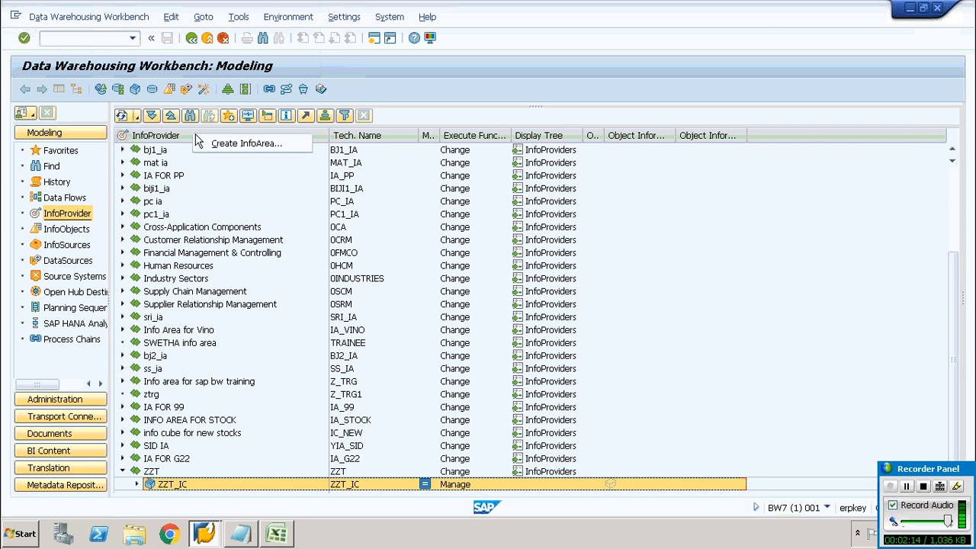
left_click(211, 150)
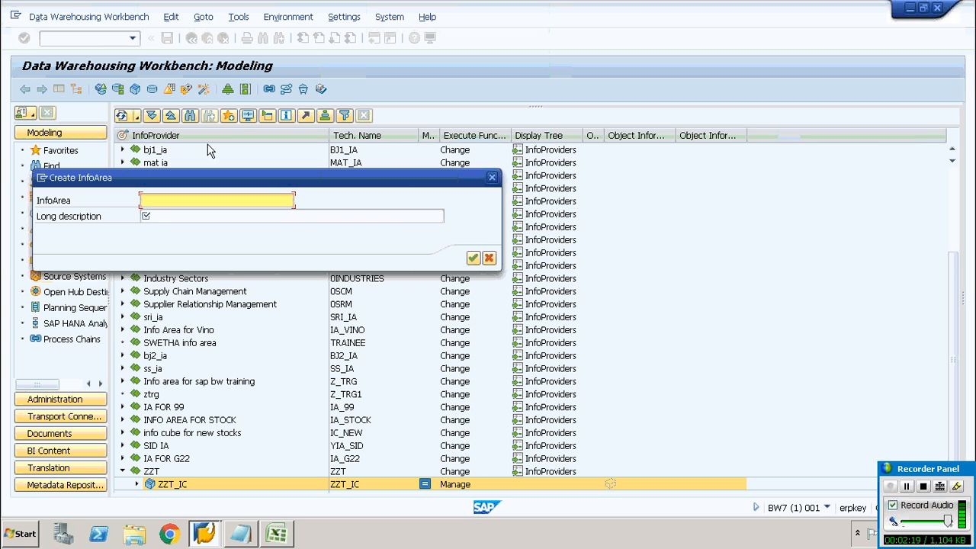
type("ztst_iA")
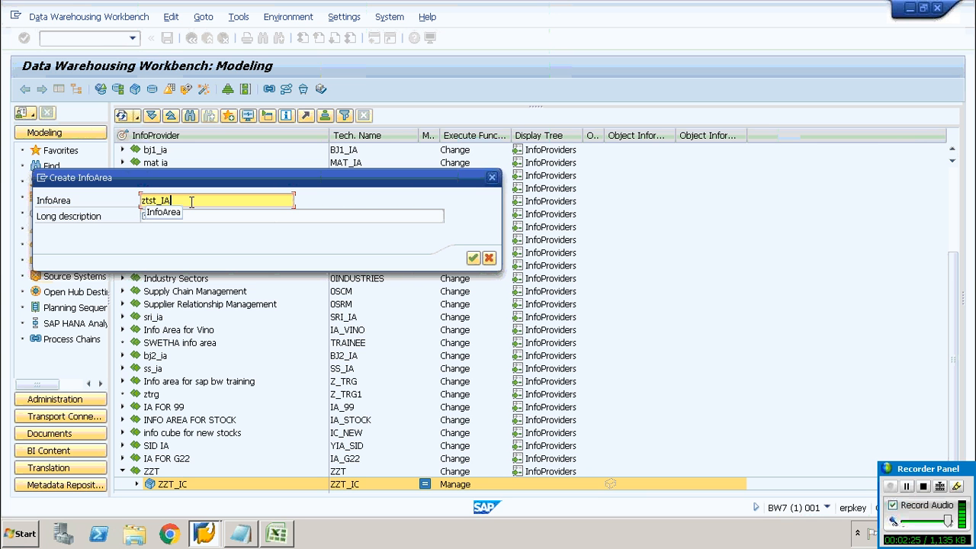
left_click_drag(175, 202, 115, 197)
key("ctrl+c")
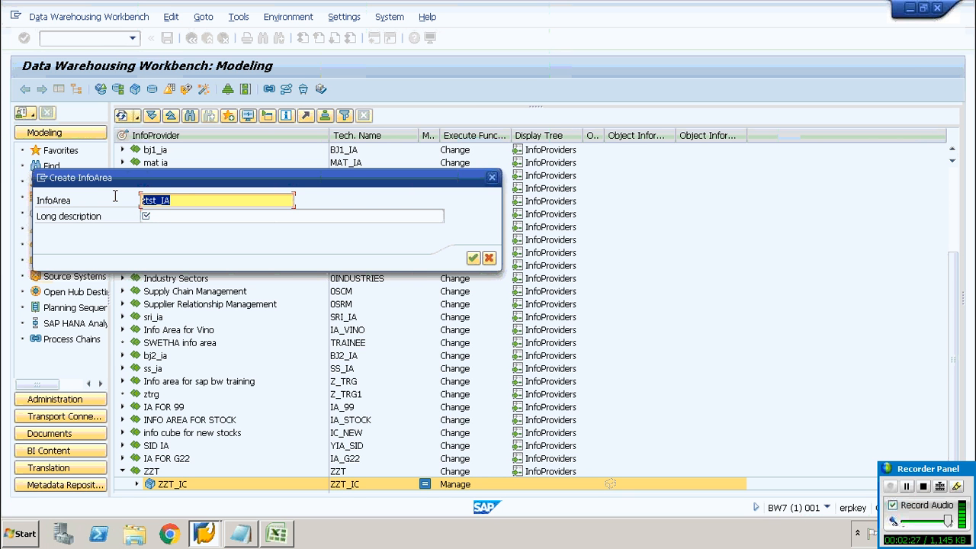
left_click(201, 217)
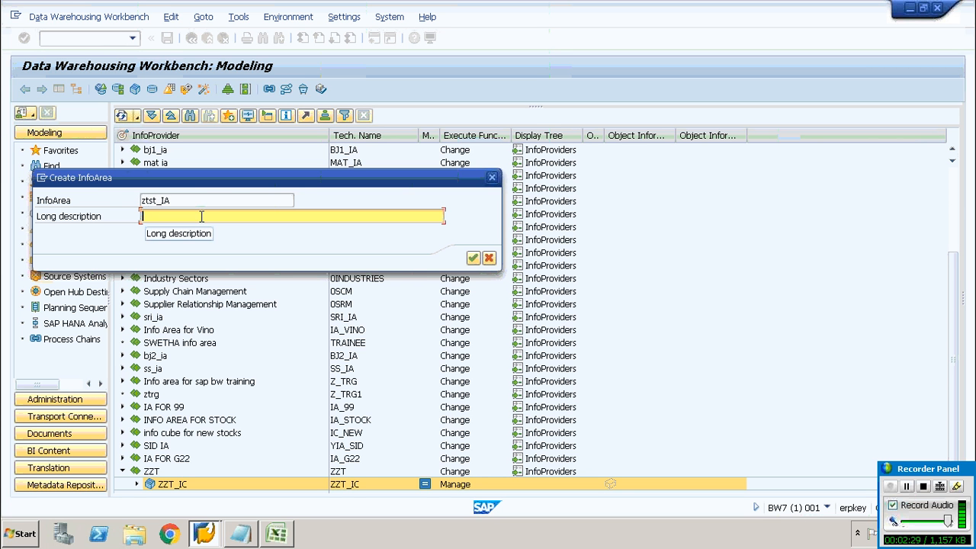
key("ctrl+v")
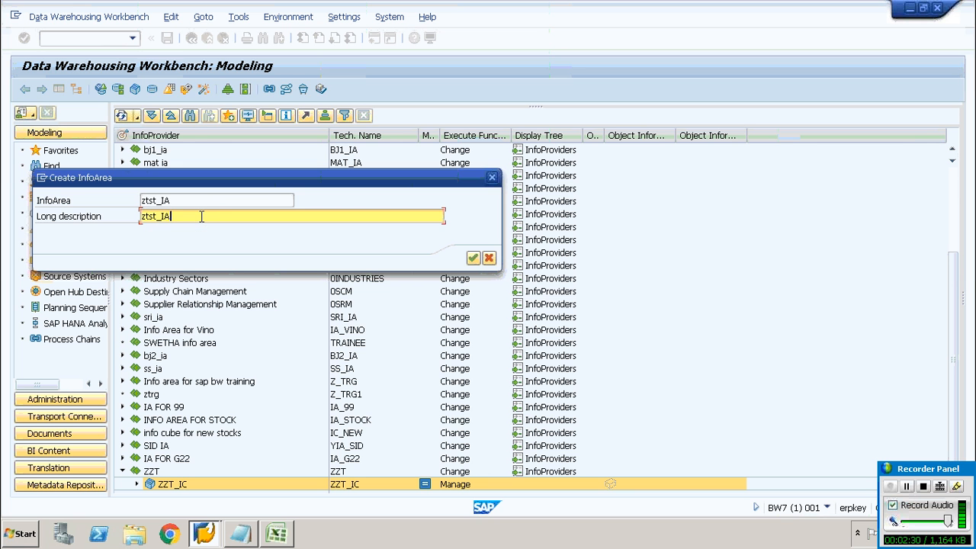
left_click(474, 259)
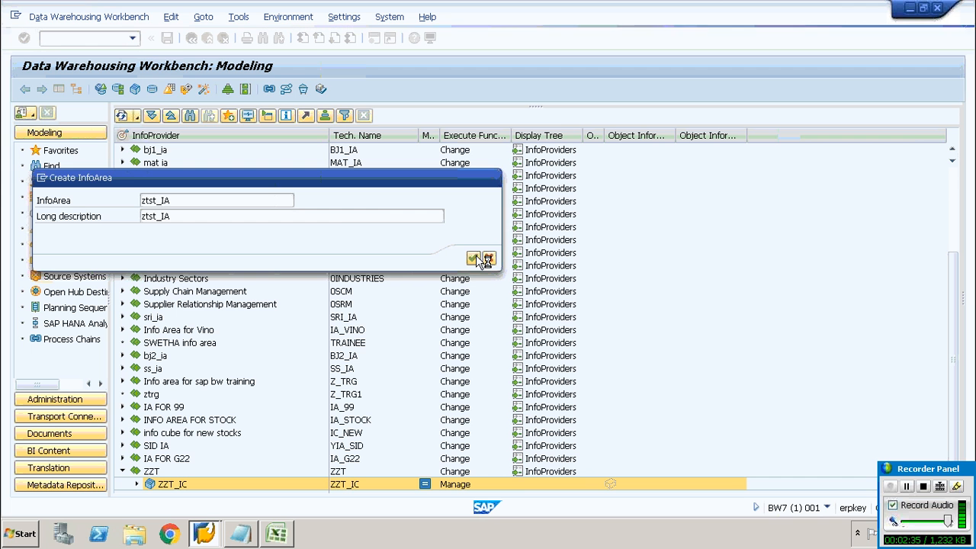
Switch to the InfoObjects tree and locate the ztst_IA InfoArea
left_click(122, 473)
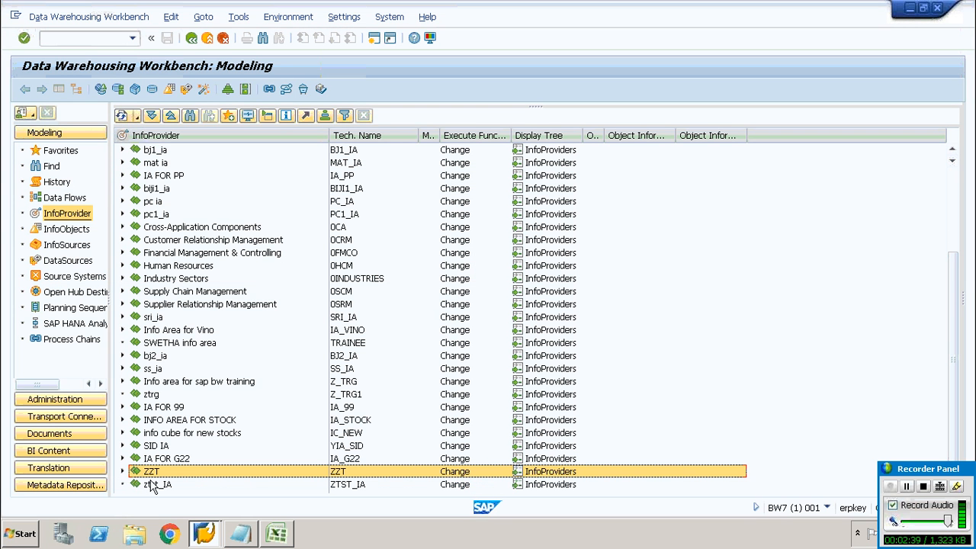
left_click(158, 486)
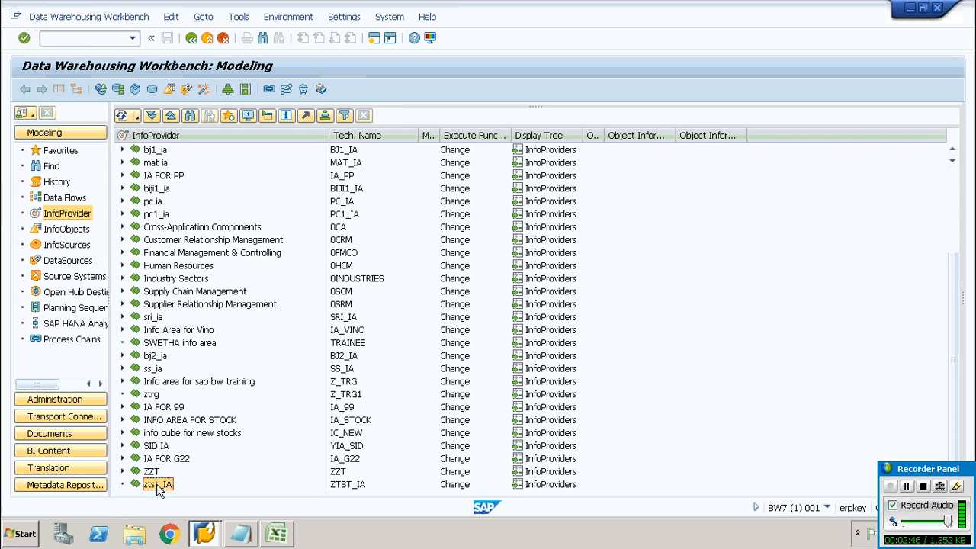
left_click(137, 117)
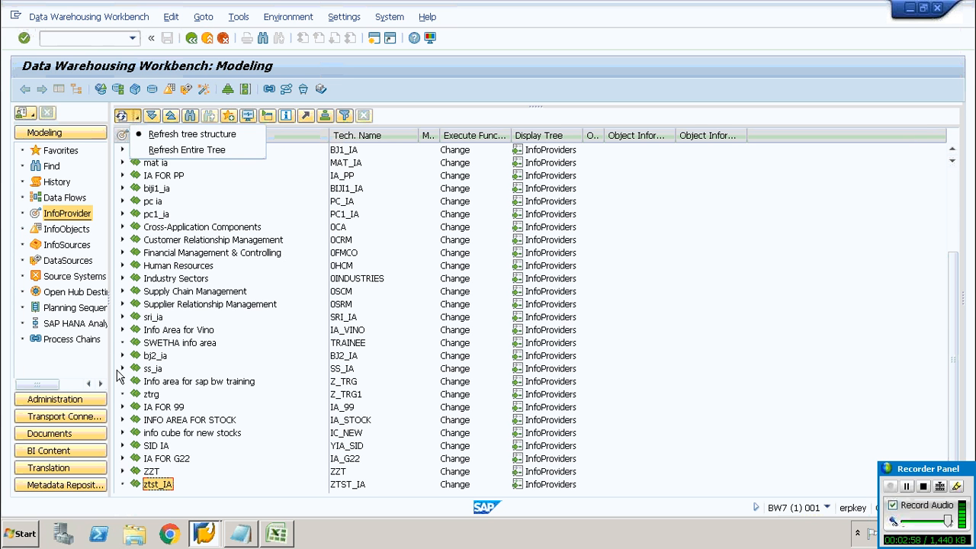
left_click(63, 234)
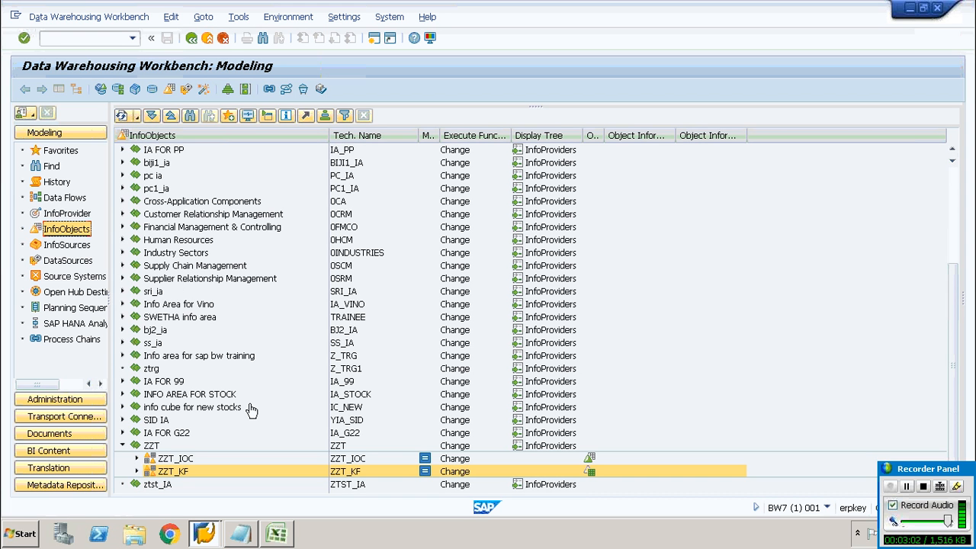
left_click(123, 448)
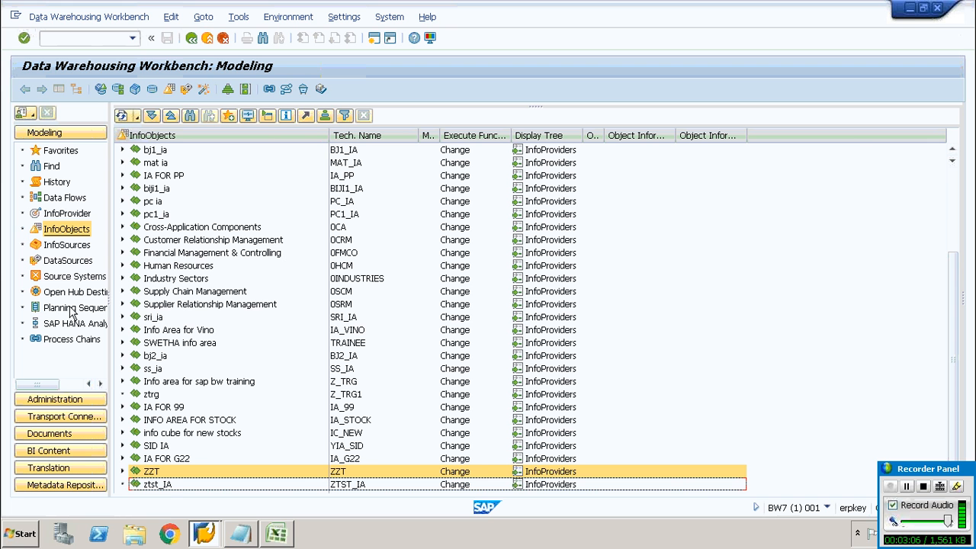
Review the Eid, Did, Pid, Noh and Sal column headers in the InfoCub spreadsheet
right_click(171, 487)
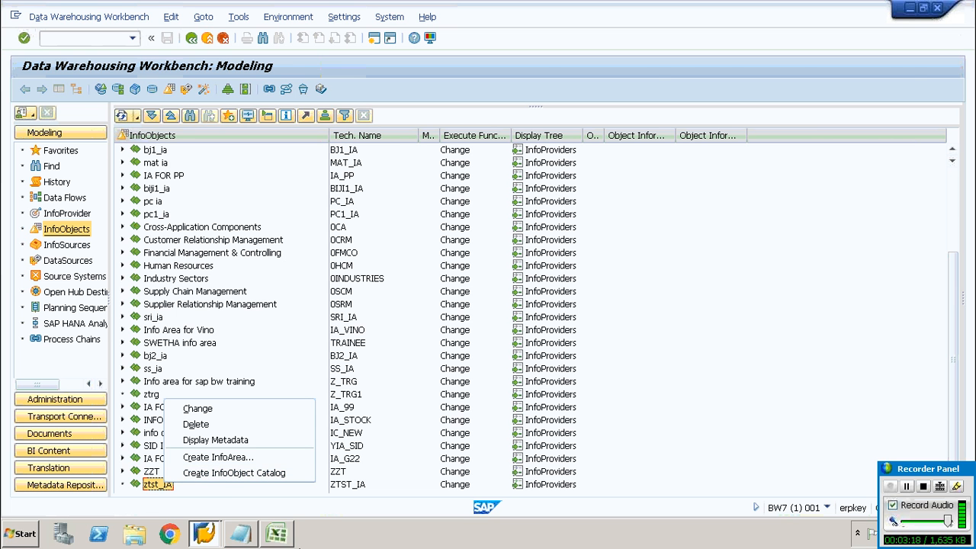
left_click(289, 537)
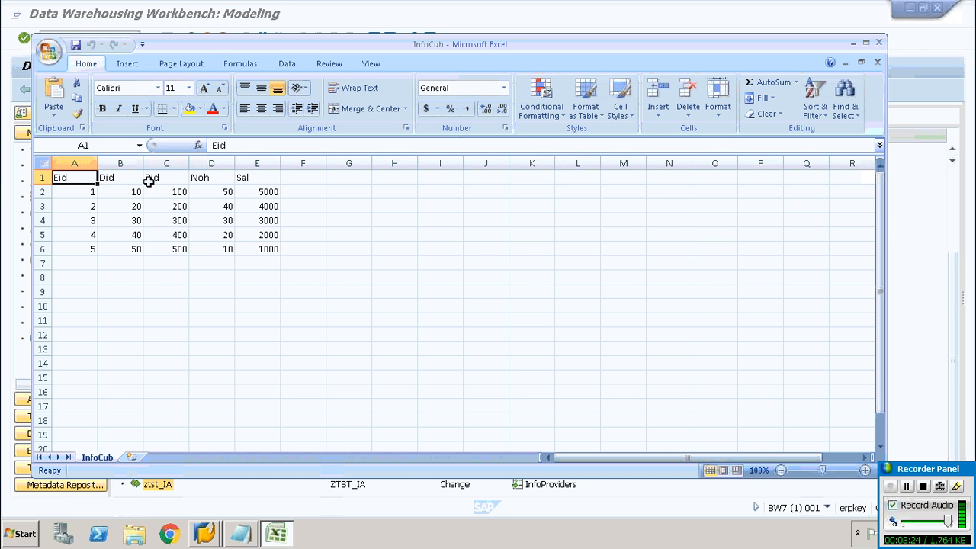
left_click(163, 177)
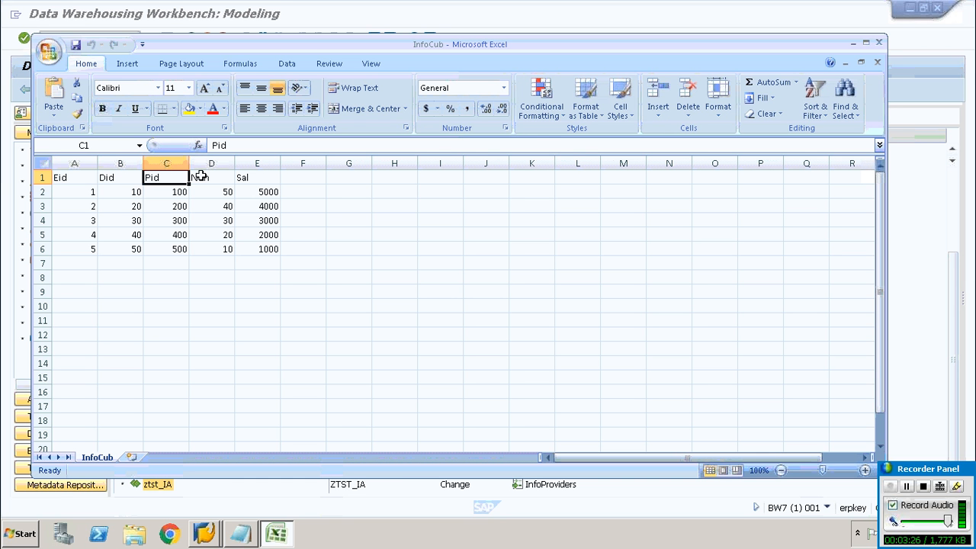
left_click(248, 175)
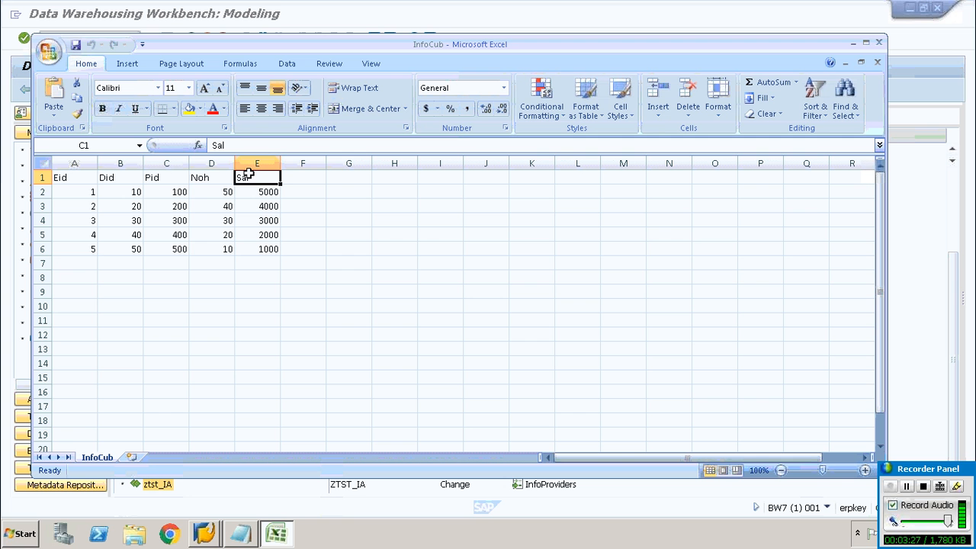
left_click(114, 179)
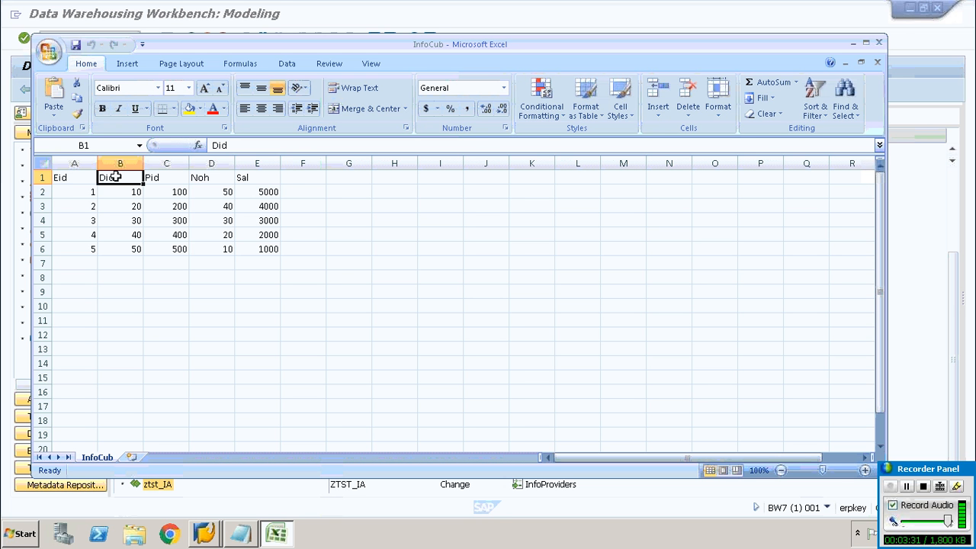
left_click(163, 177)
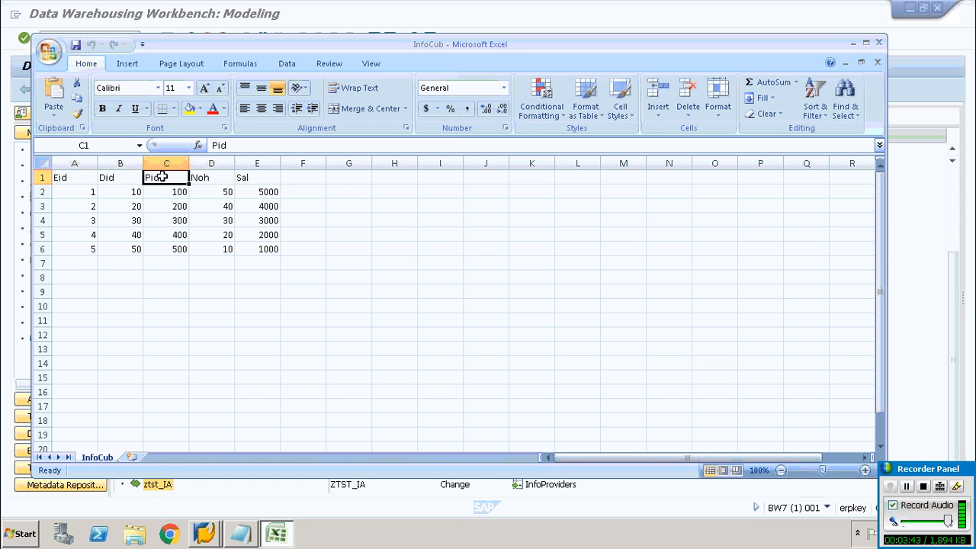
left_click(91, 177)
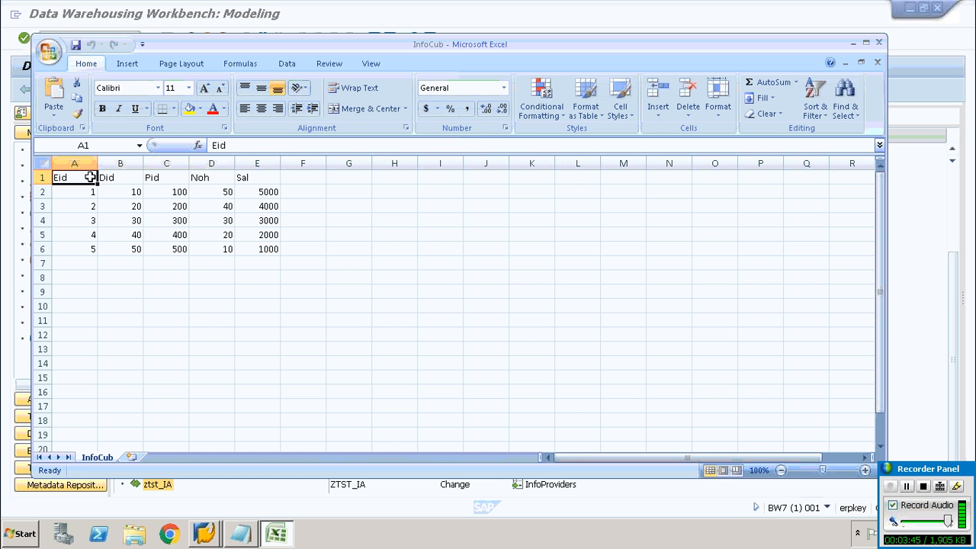
left_click(219, 180)
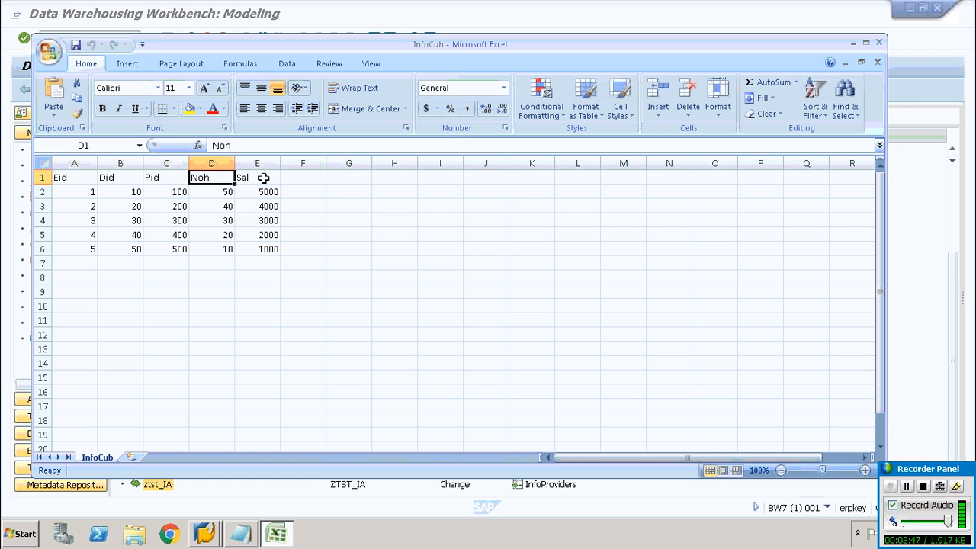
left_click(264, 178)
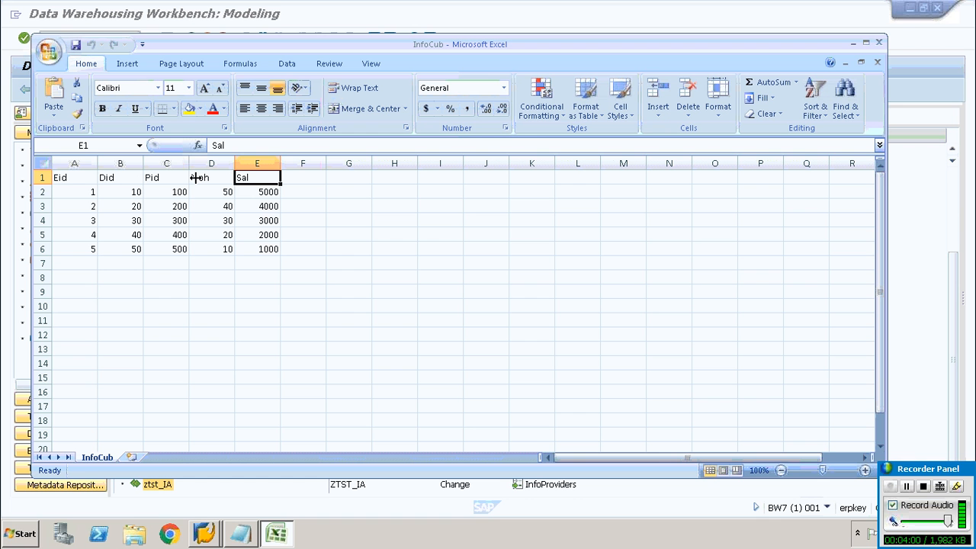
left_click(74, 177)
left_click(118, 179)
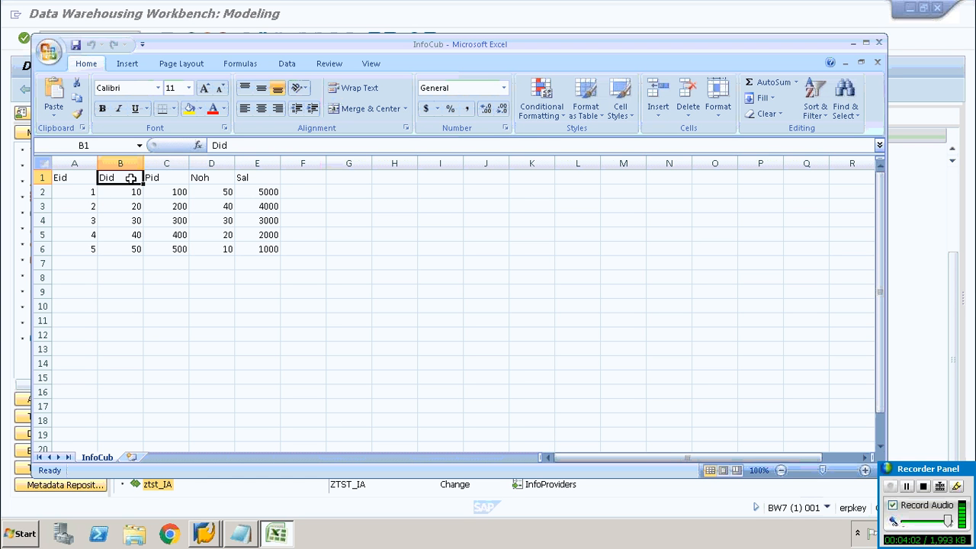
left_click(162, 176)
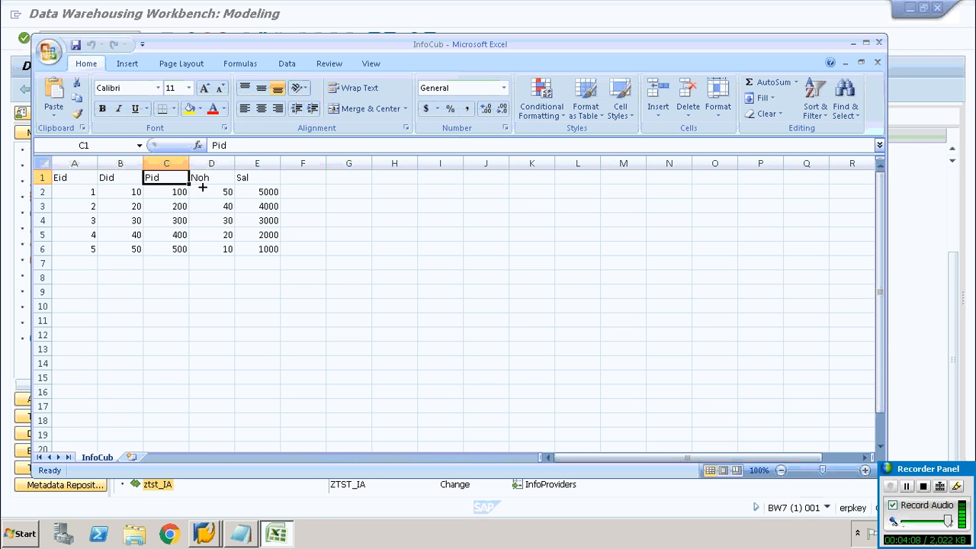
left_click(201, 179)
left_click(241, 178)
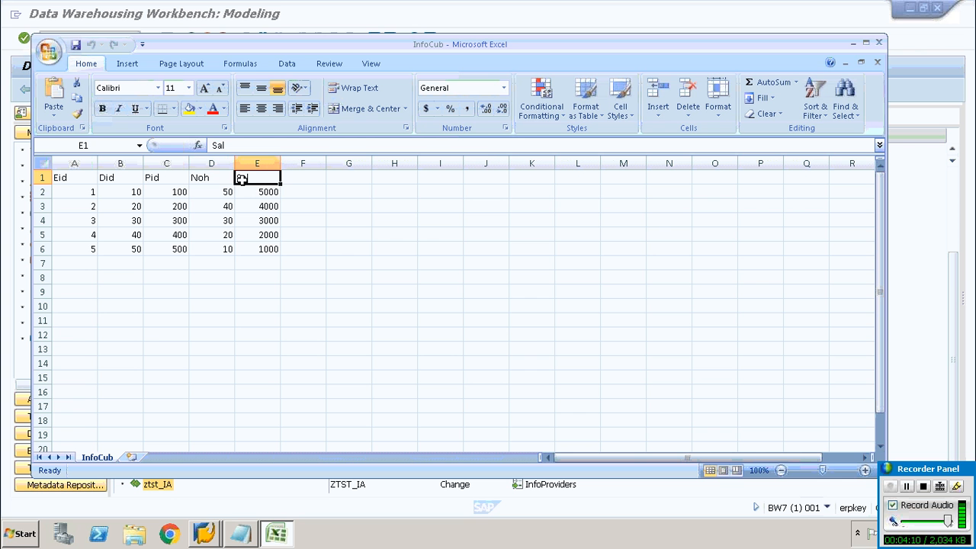
left_click(857, 44)
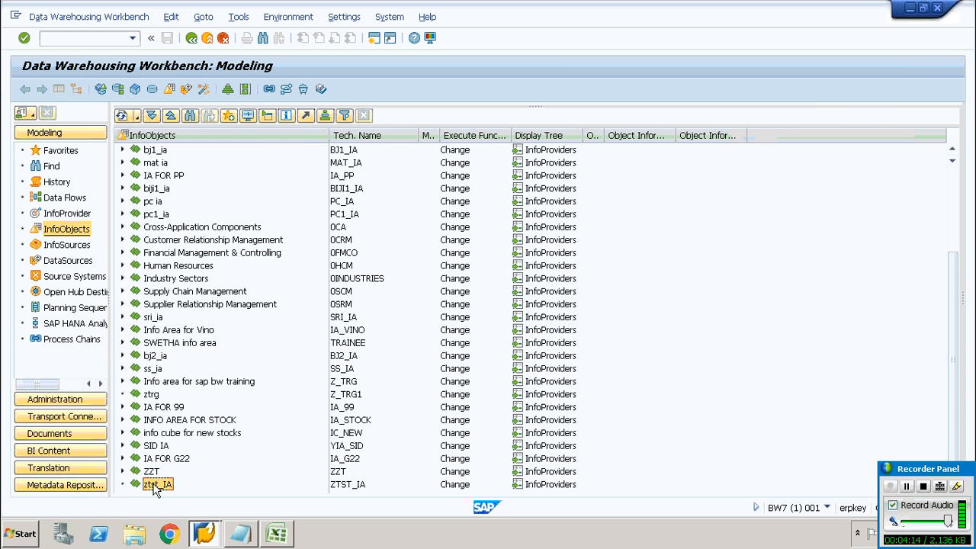
Create a characteristic InfoObject catalog ZTST_IOC with description ZTST_IOC in the ztst_IA InfoArea
right_click(153, 486)
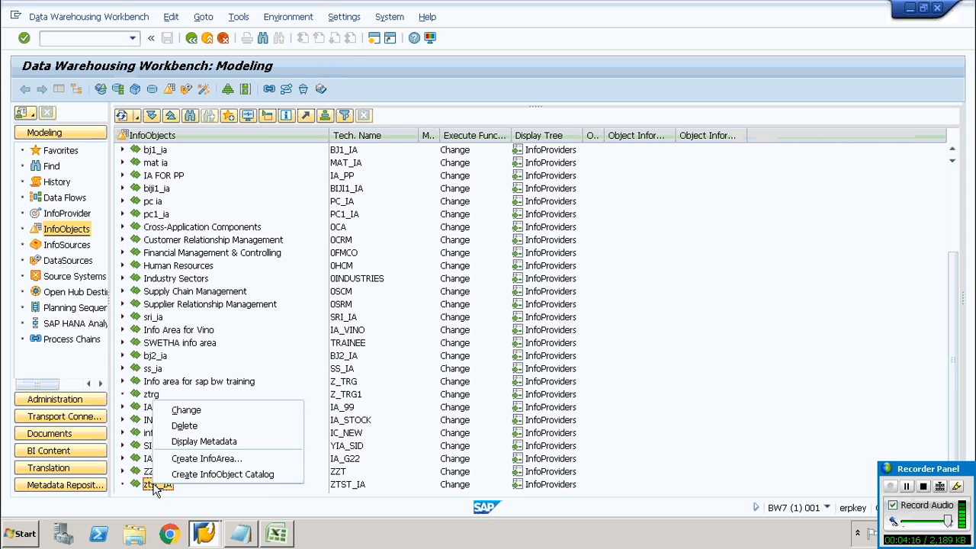
left_click(206, 475)
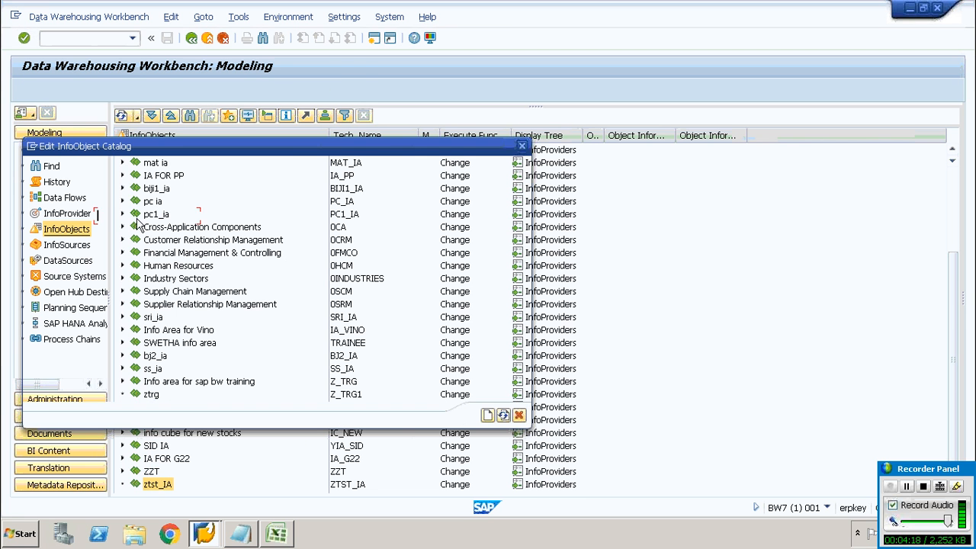
type("Z")
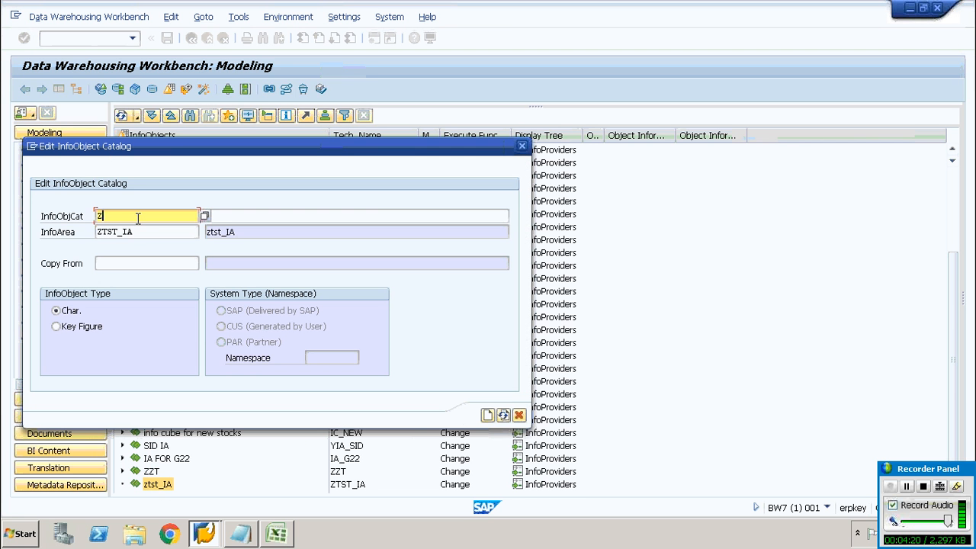
type("TST_IOC")
left_click_drag(143, 217, 81, 217)
key("ctrl+c")
left_click(258, 215)
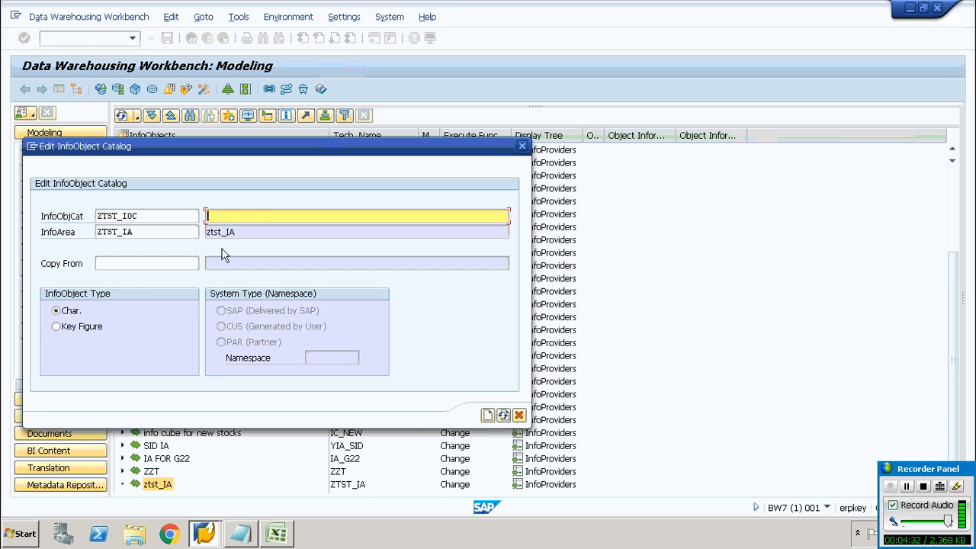
key("ctrl+v")
left_click(67, 312)
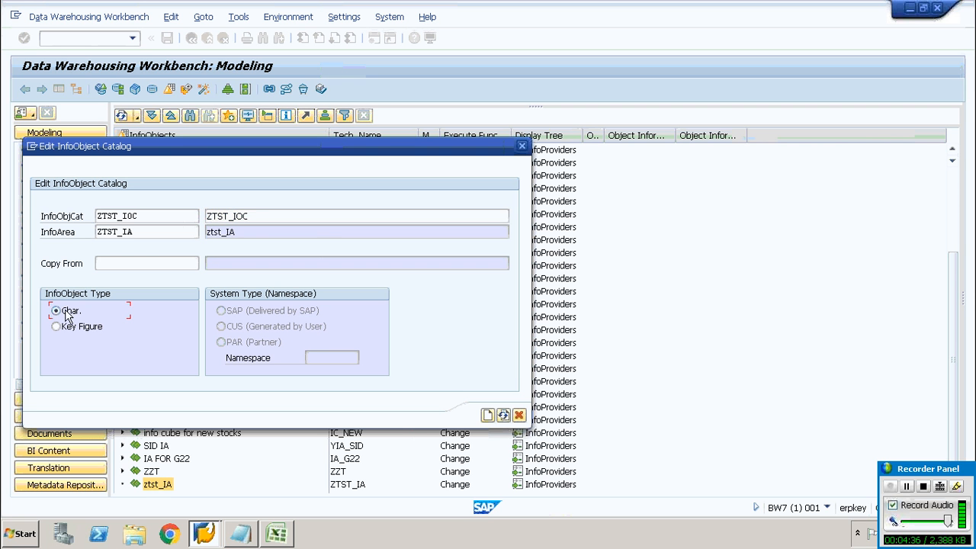
left_click(488, 416)
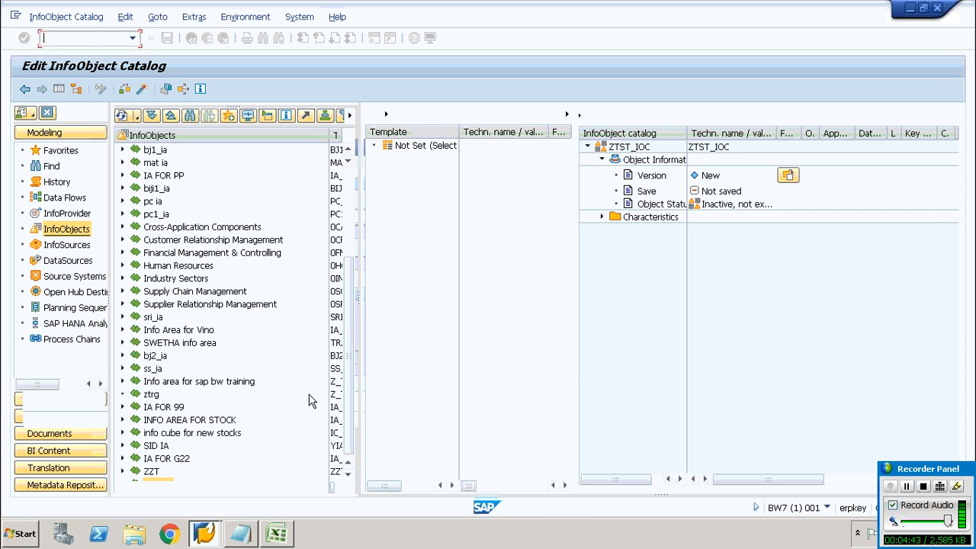
Activate the ZTST_IOC catalog and select it under ztst_IA in the InfoObjects tree
left_click(142, 90)
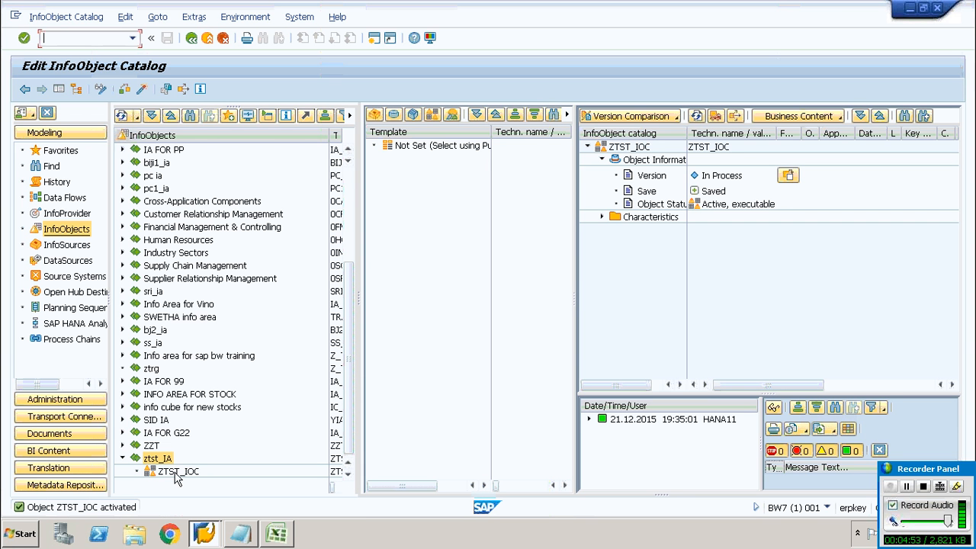
left_click(174, 473)
left_click(157, 460)
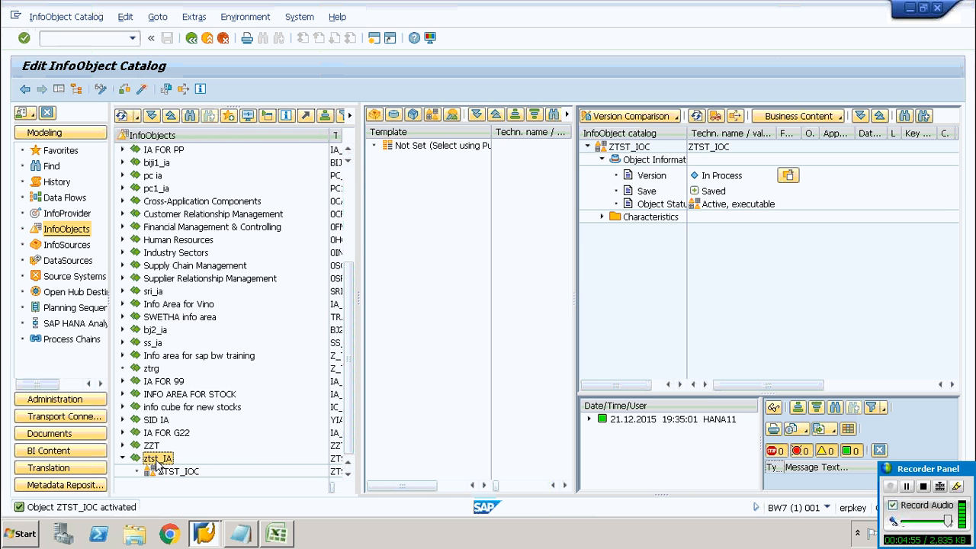
Create and activate a key figure InfoObject catalog ZTST_KF with description ZTST_KF in the ztst_IA InfoArea
right_click(157, 461)
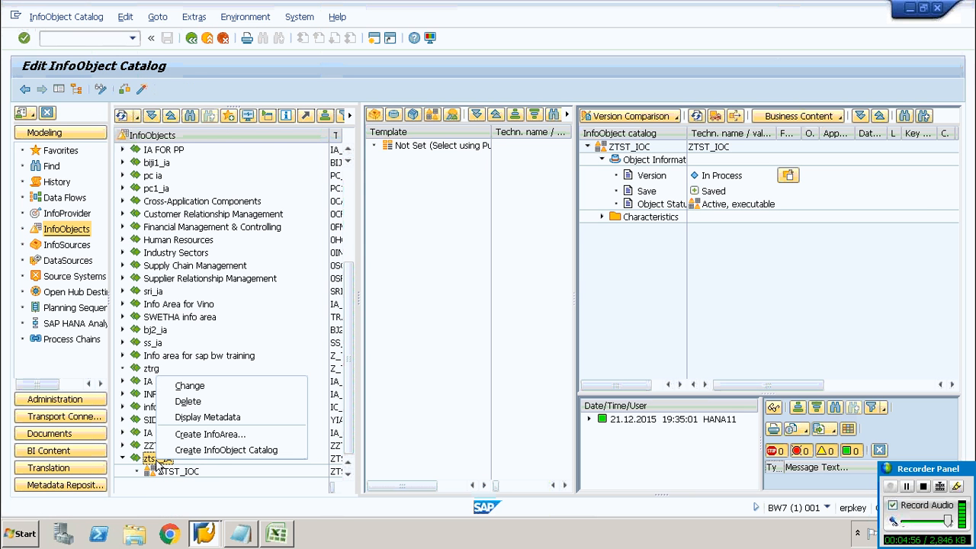
left_click(216, 452)
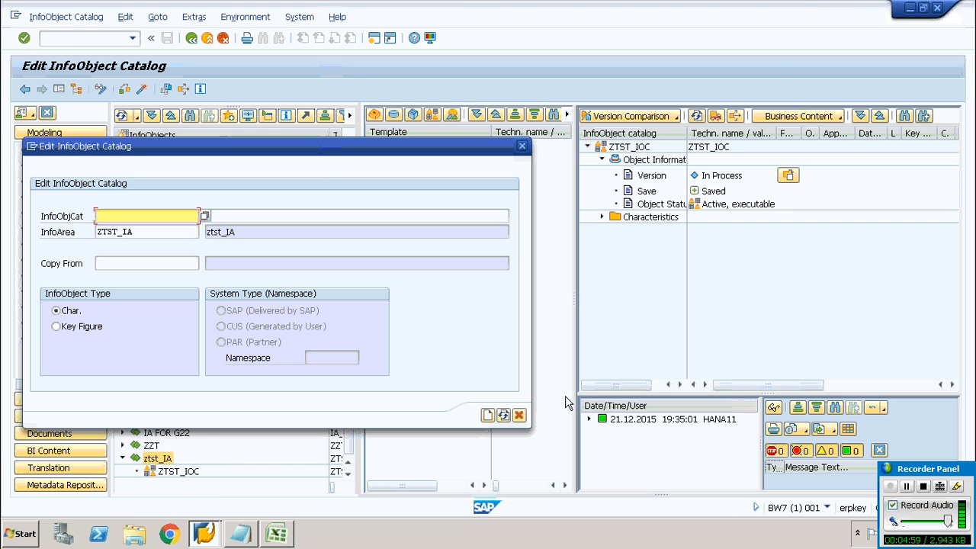
left_click(906, 488)
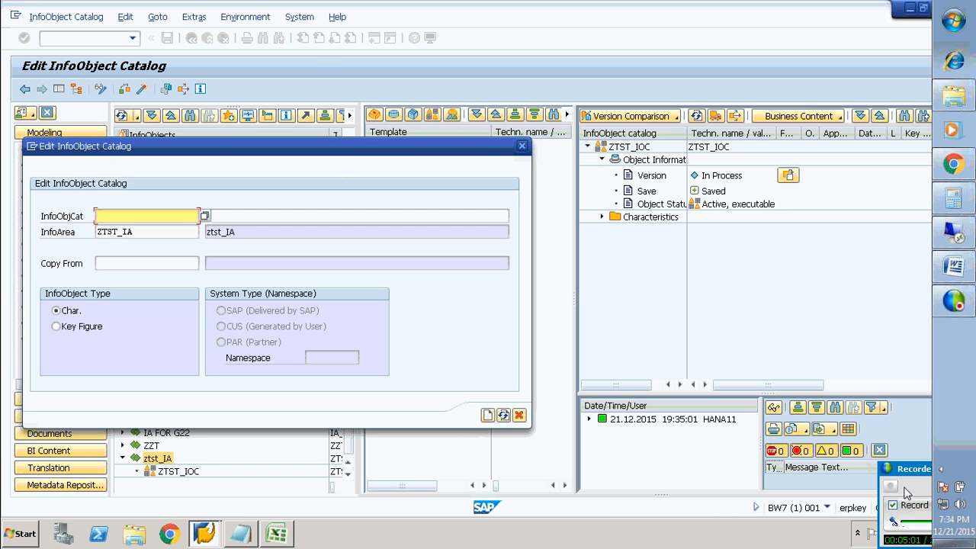
left_click(906, 488)
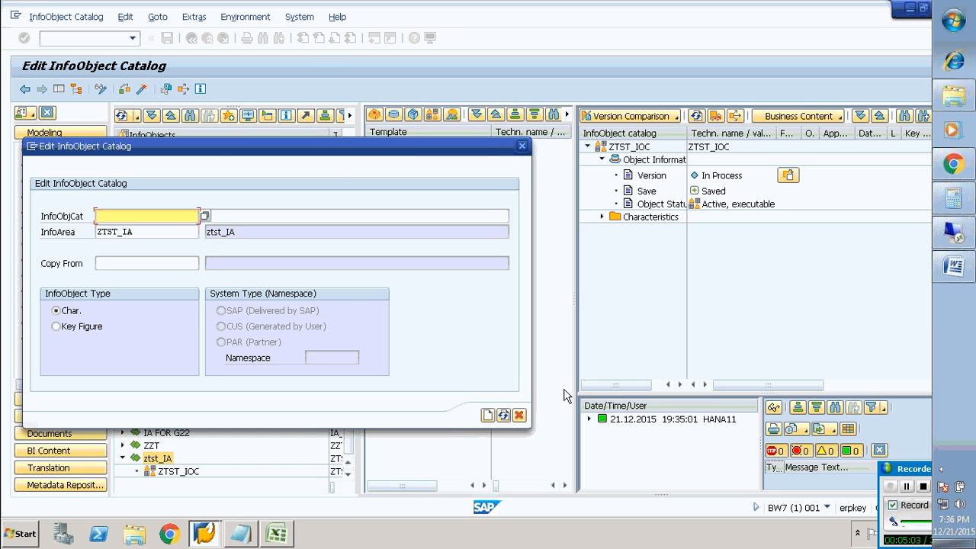
left_click(139, 215)
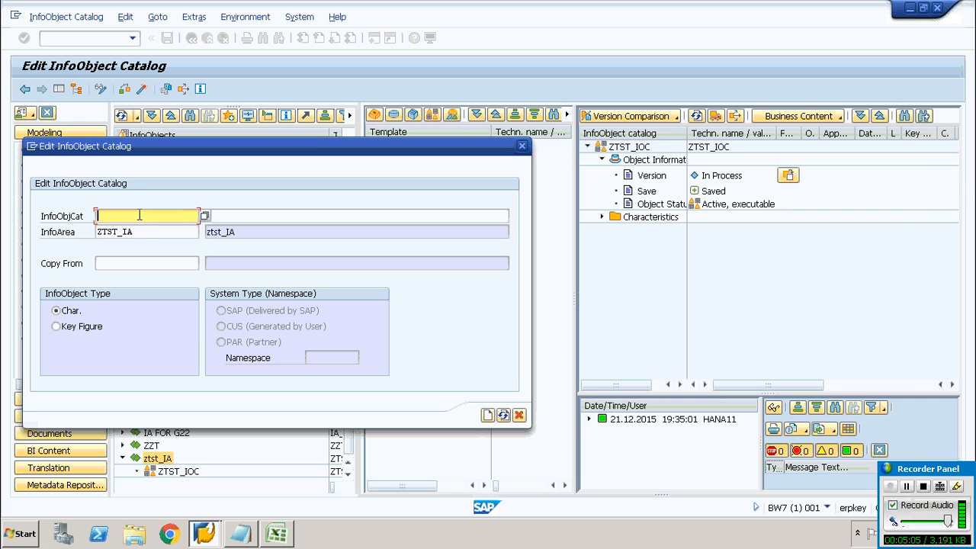
type("ZTST_KF")
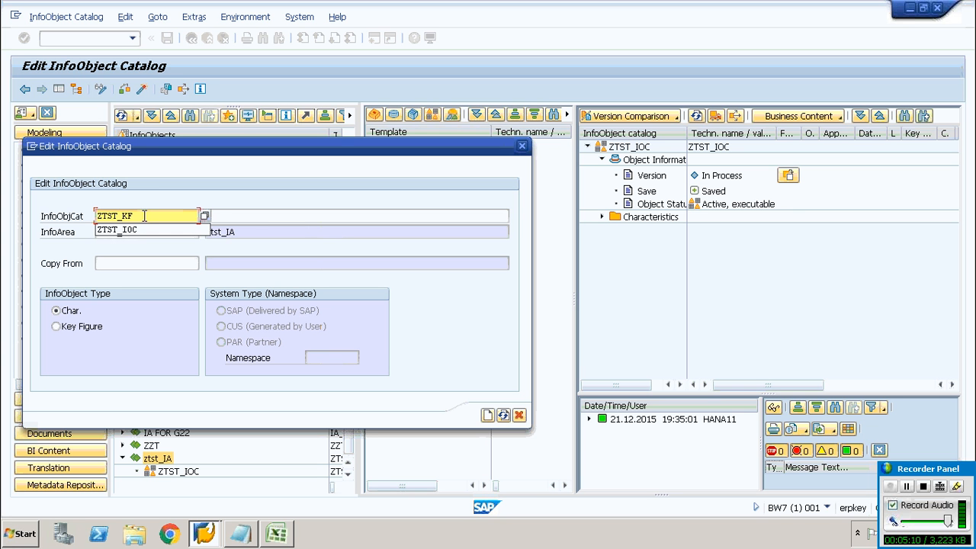
left_click_drag(134, 216, 65, 212)
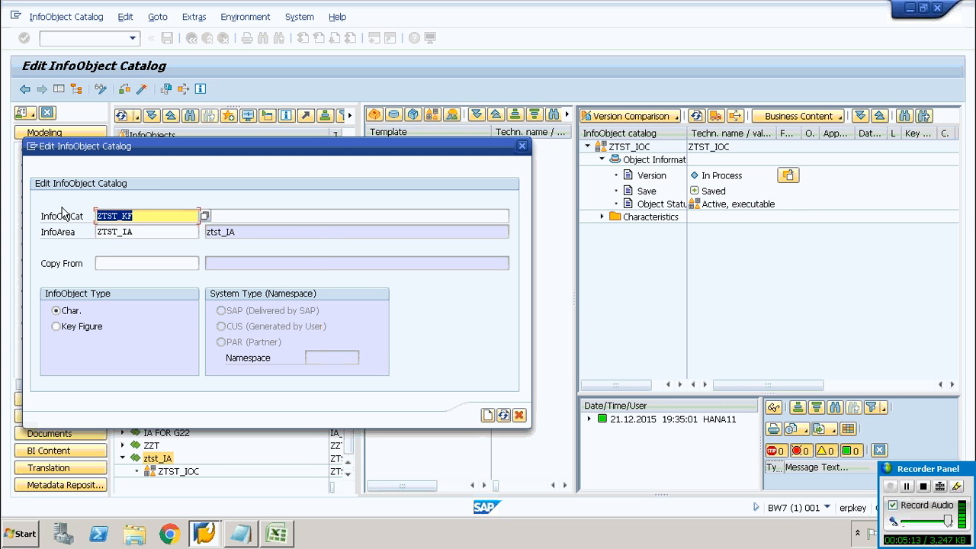
left_click(209, 191)
left_click(246, 218)
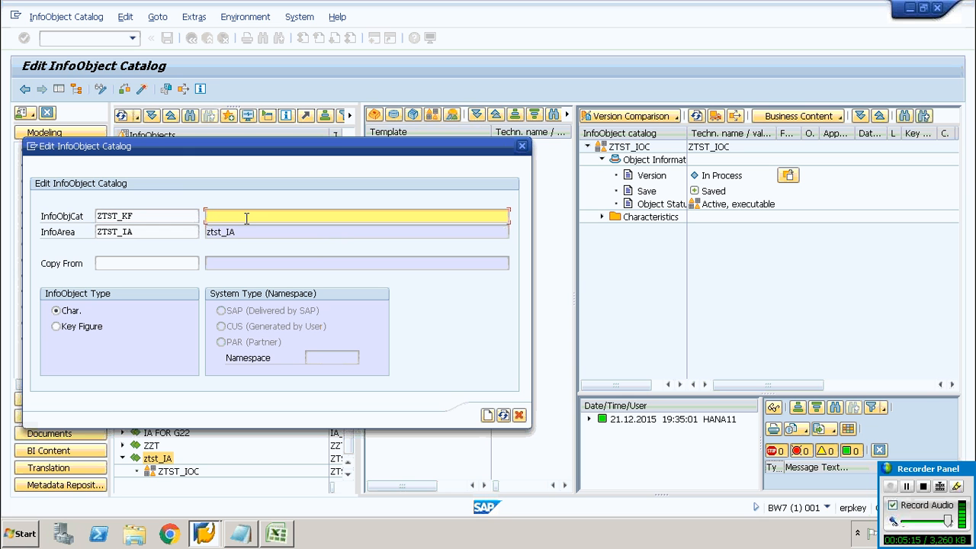
key("ctrl+v")
left_click(56, 328)
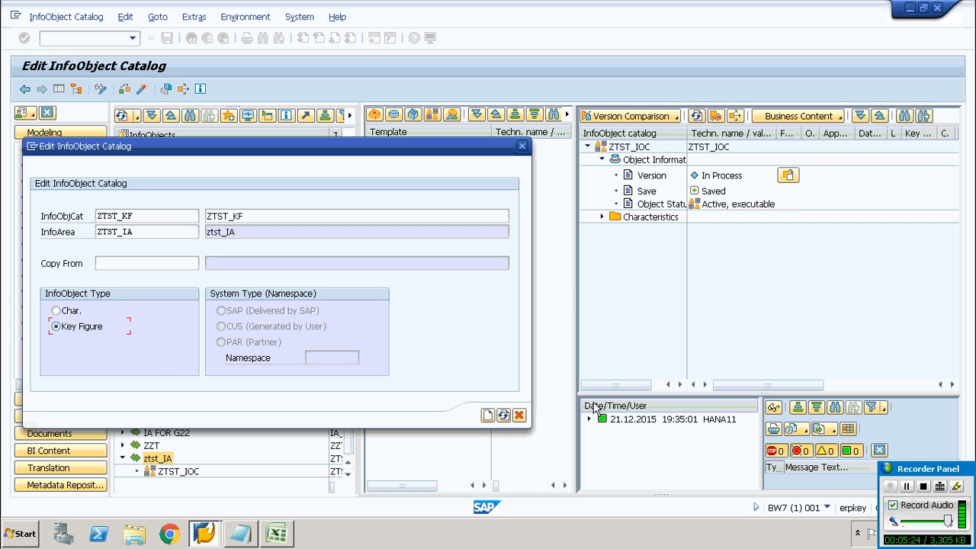
left_click(488, 416)
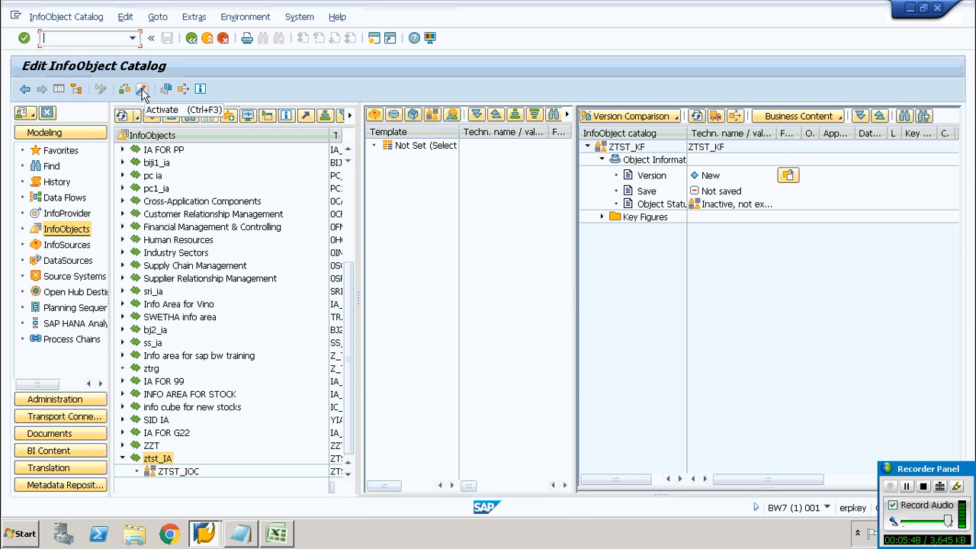
left_click(142, 90)
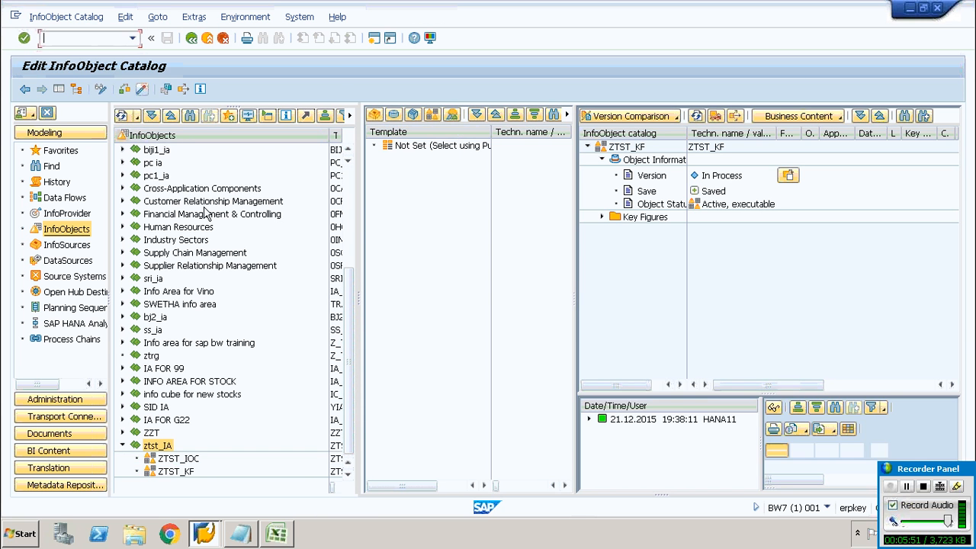
Create a characteristic ZTST_EID with long description ZTST_EID in the ZTST_IOC catalog
left_click(181, 459)
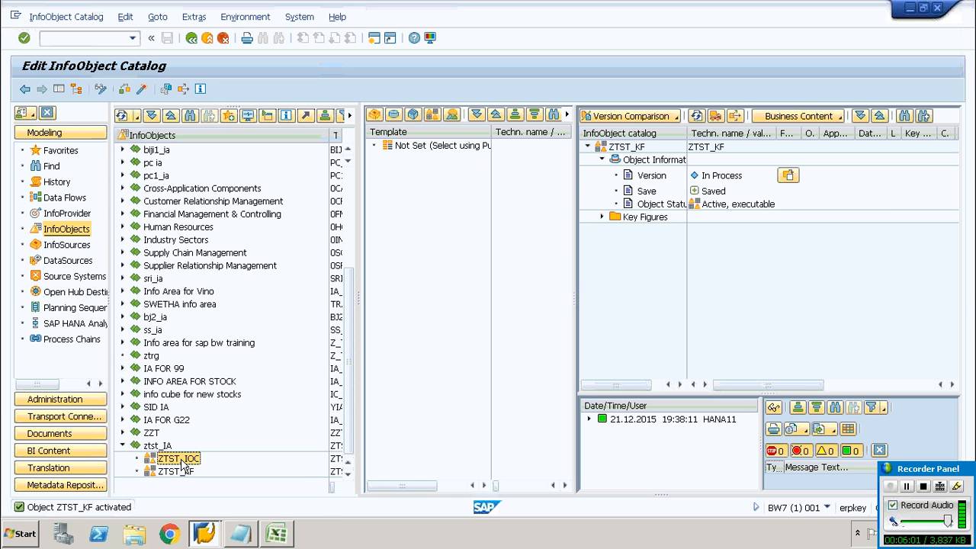
right_click(183, 465)
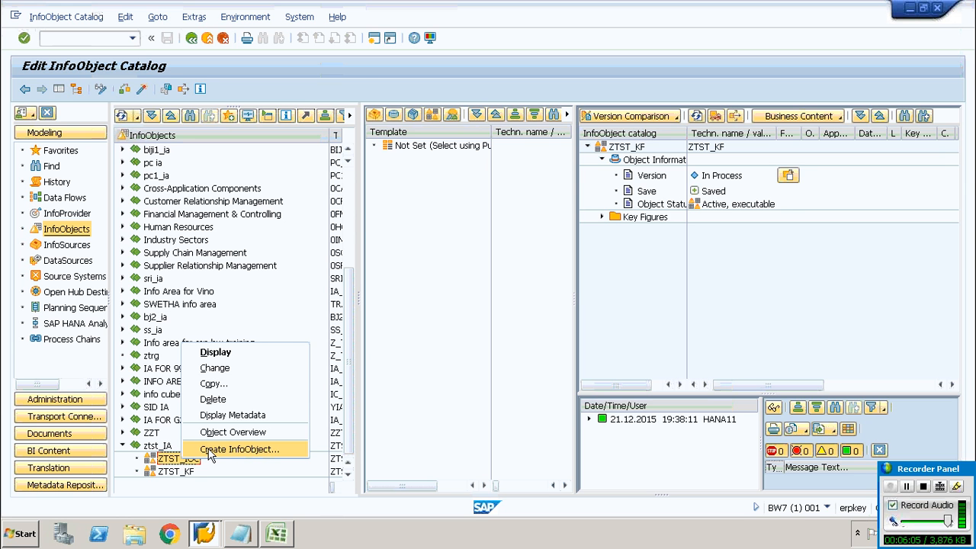
left_click(210, 451)
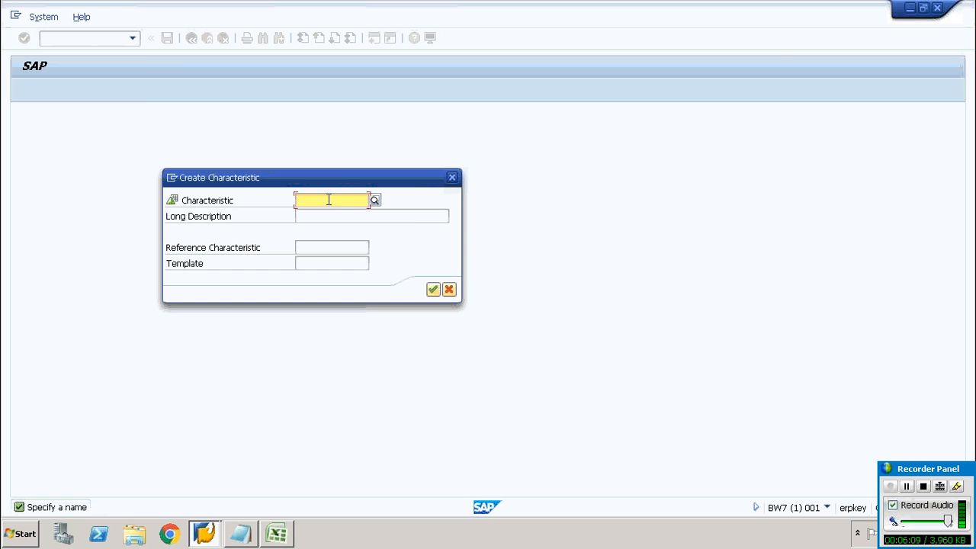
type("ZTST_")
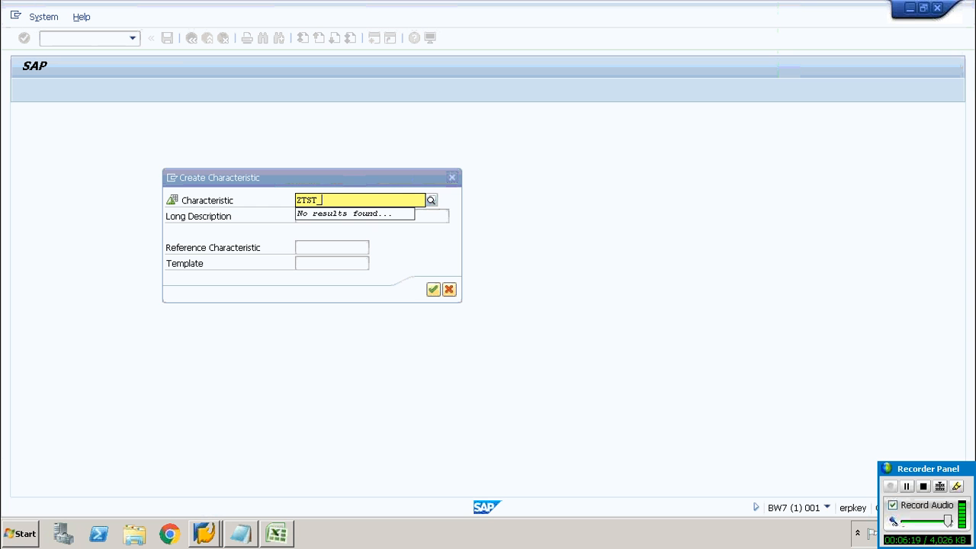
type("EID")
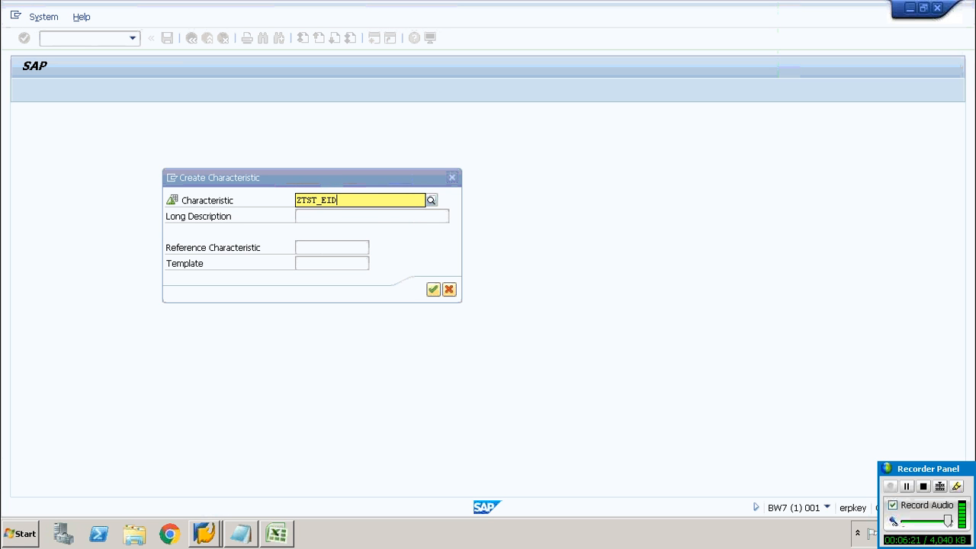
left_click_drag(338, 200, 270, 203)
key("ctrl+c")
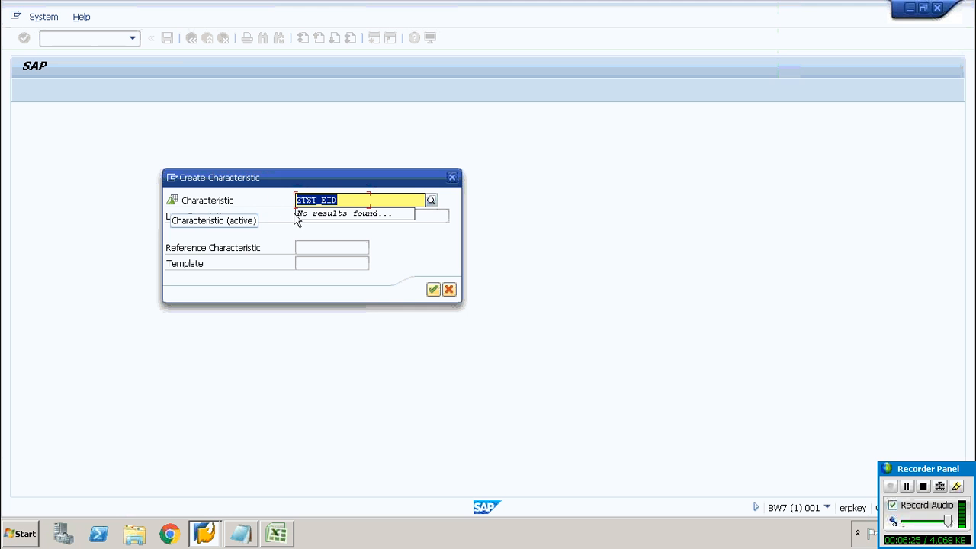
left_click(419, 218)
key("ctrl+v")
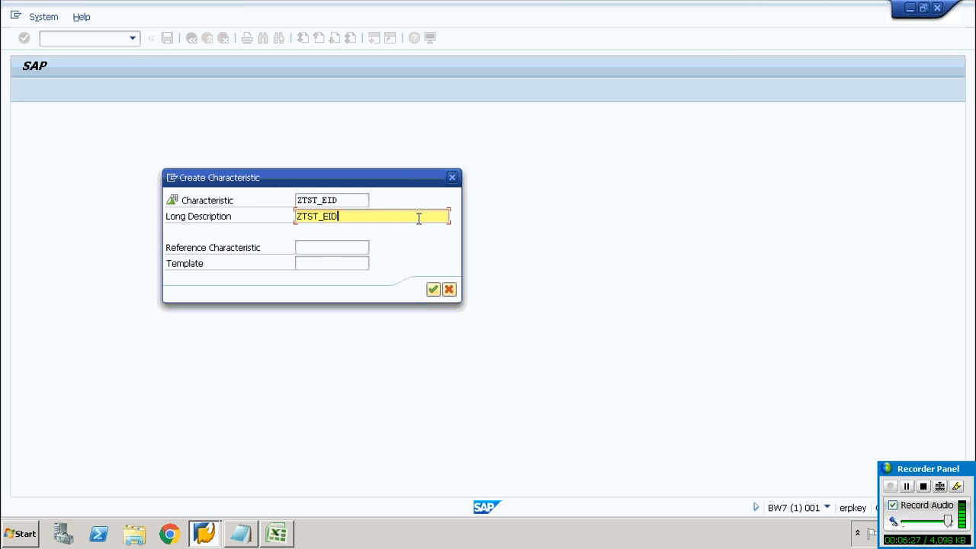
left_click(433, 290)
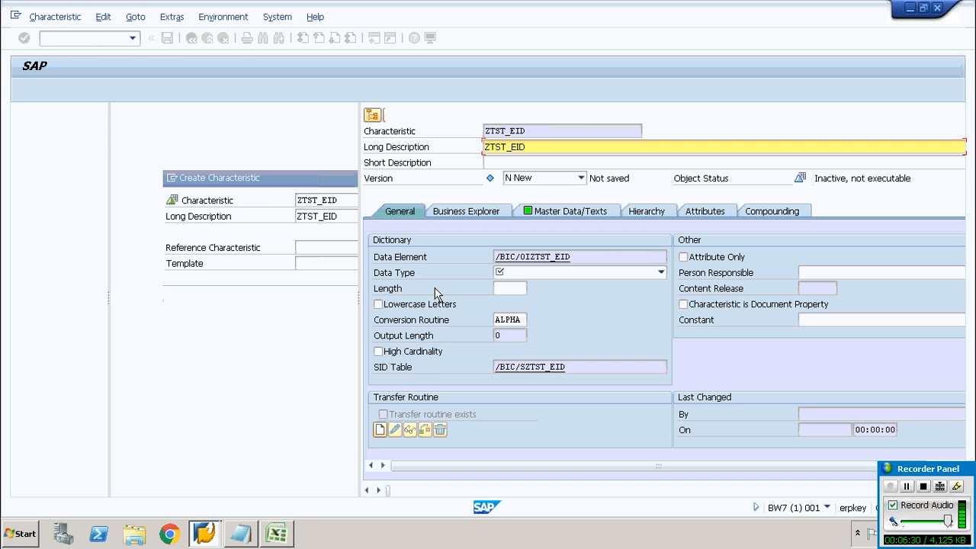
Set the ZTST_EID characteristic's data type to CHAR with length 5 and activate it
left_click(595, 275)
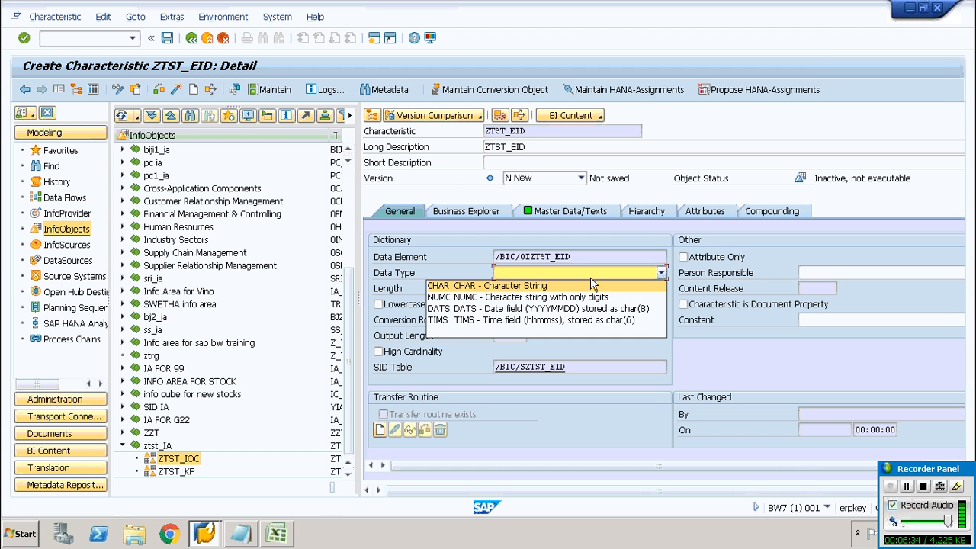
left_click(591, 285)
left_click(508, 290)
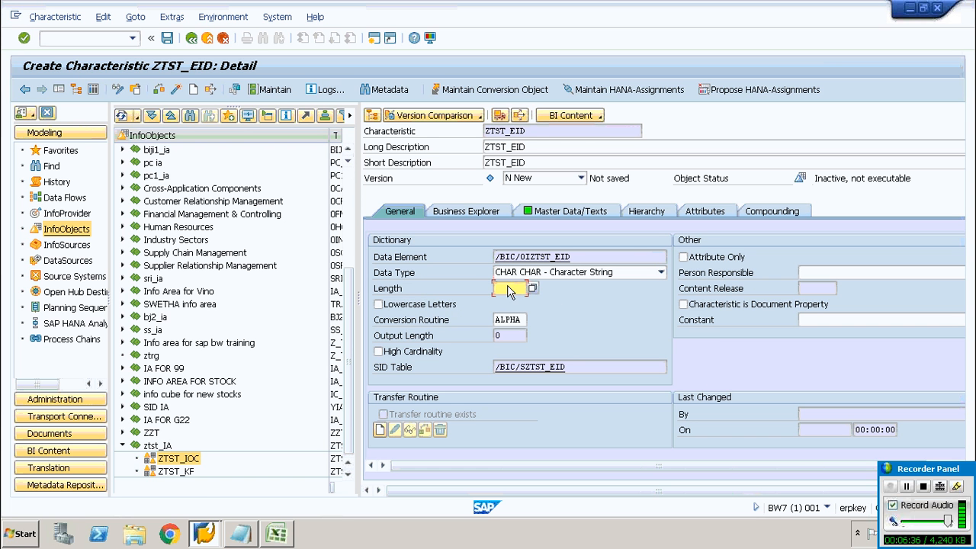
type("5")
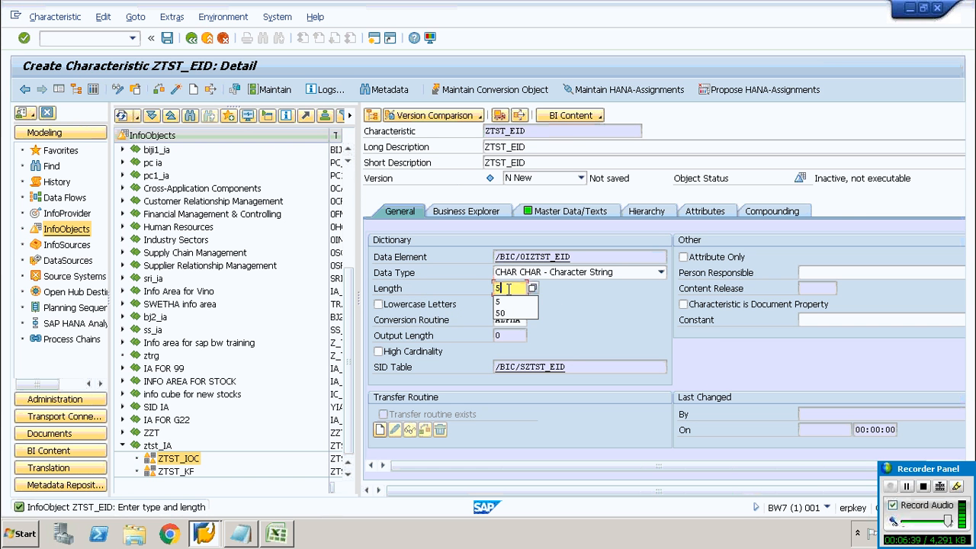
left_click(583, 294)
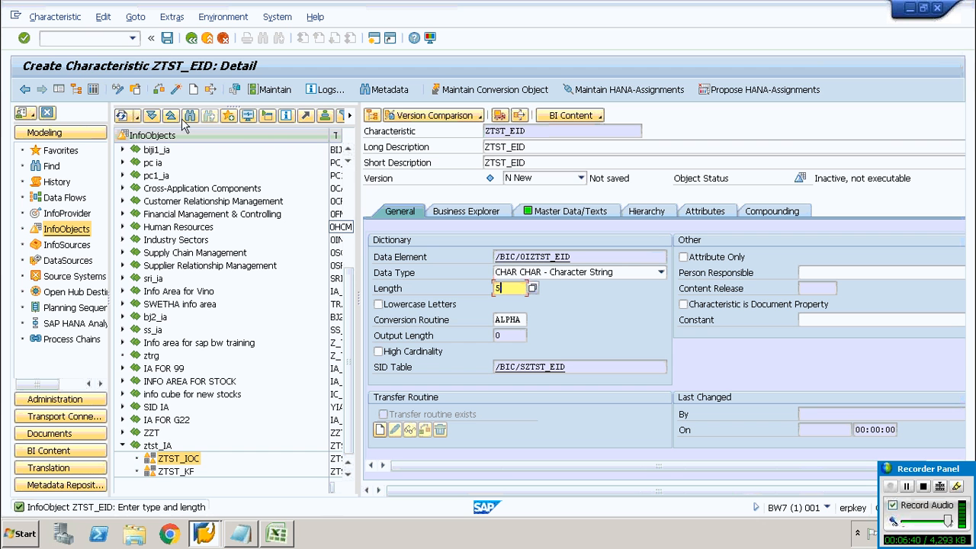
left_click(176, 89)
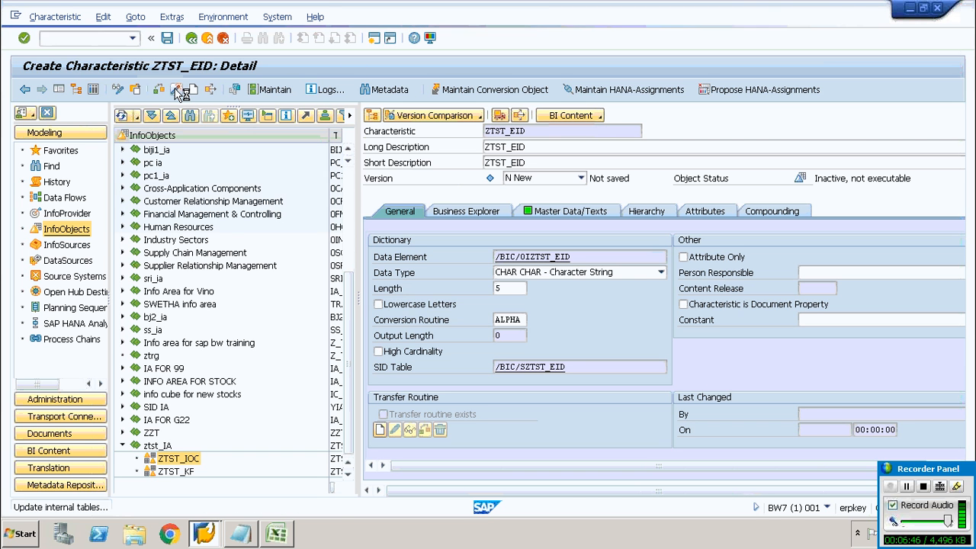
Create a characteristic ZTST_DID with long description ZTST_DID in the ZTST_IOC catalog
right_click(186, 462)
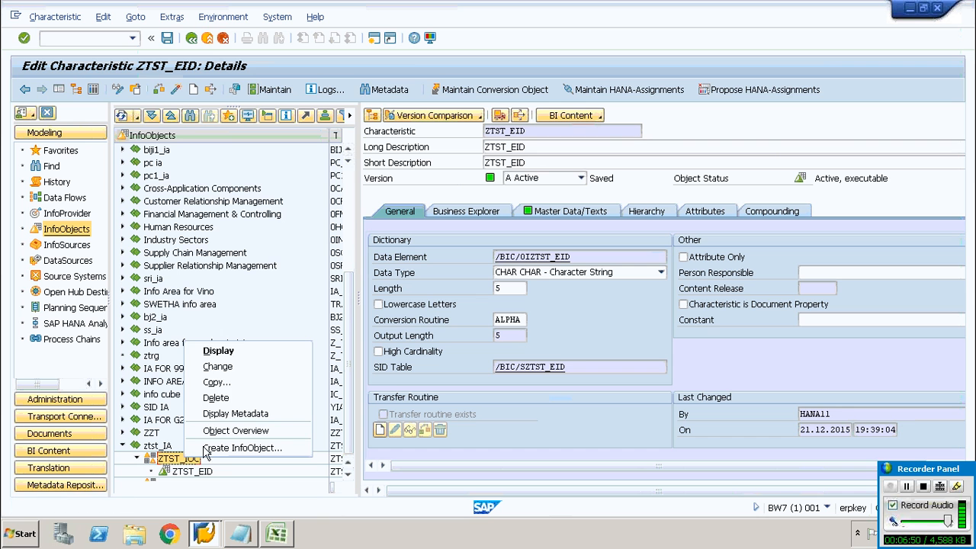
left_click(214, 450)
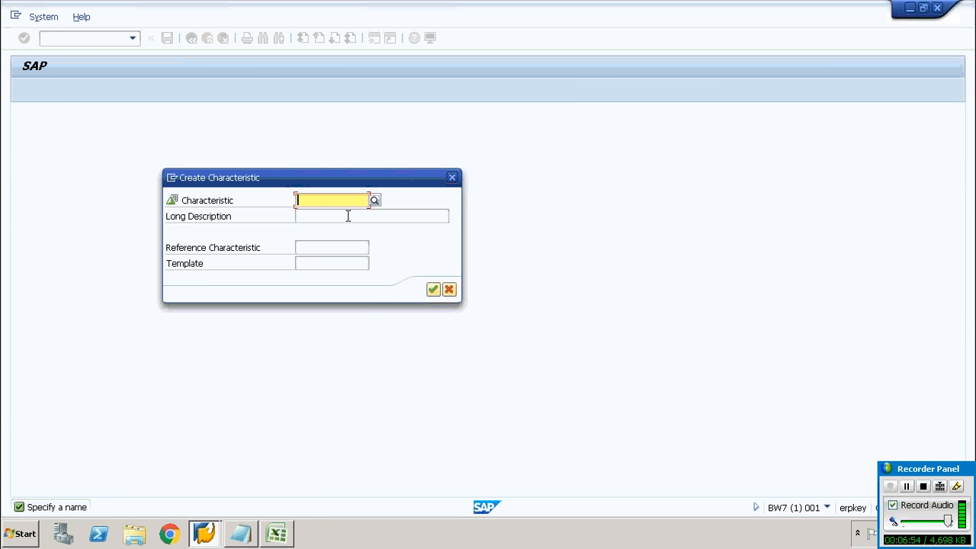
key("ctrl+v")
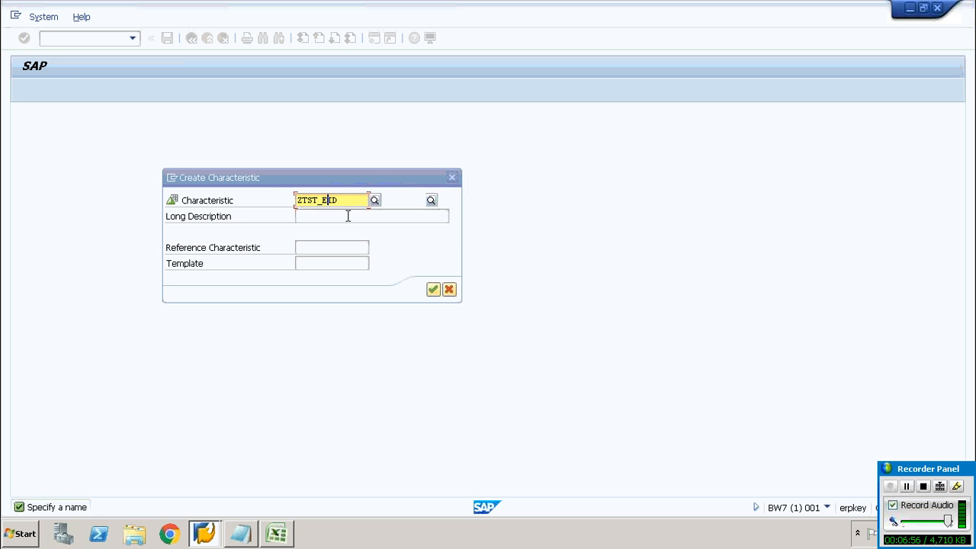
key("BackSpace")
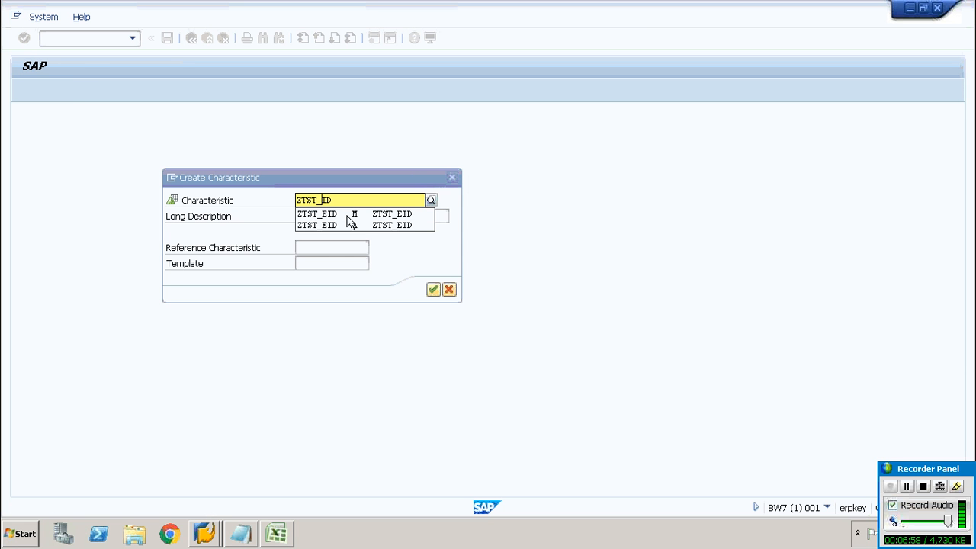
type("D")
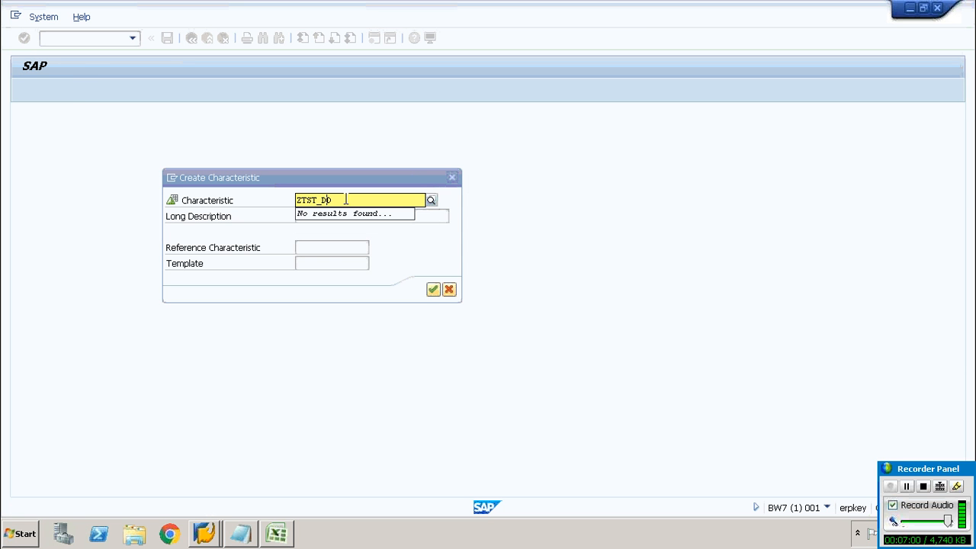
type("ID")
key("BackSpace")
left_click_drag(349, 199, 239, 202)
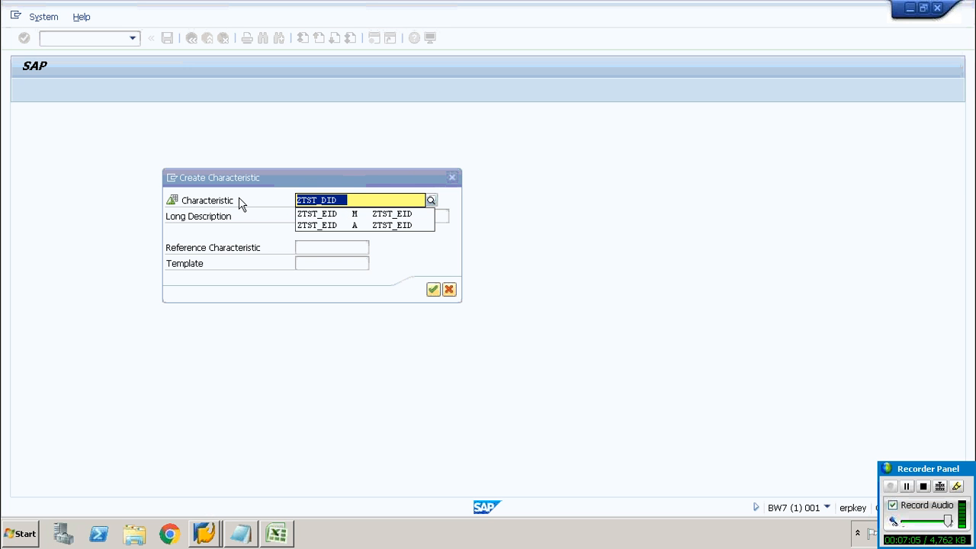
key("ctrl+c")
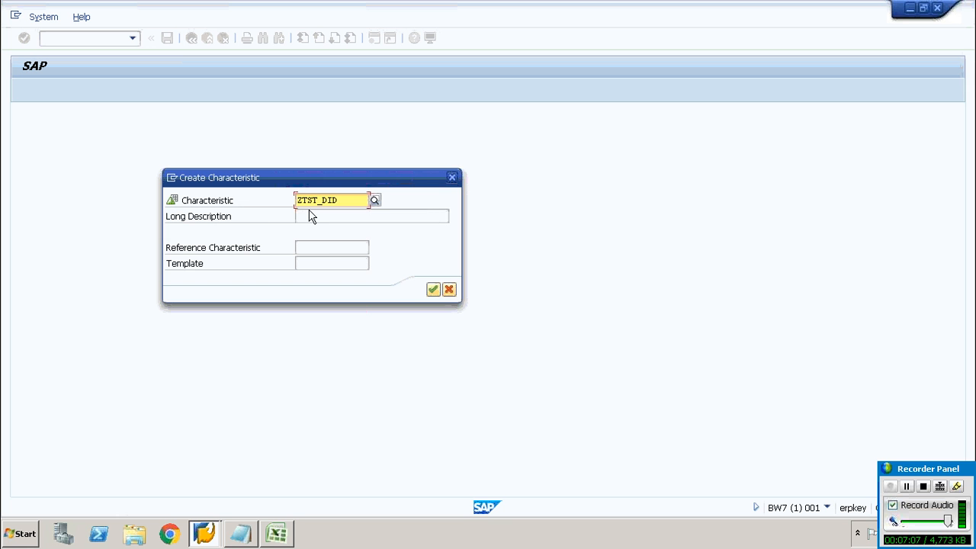
left_click(310, 215)
key("ctrl+v")
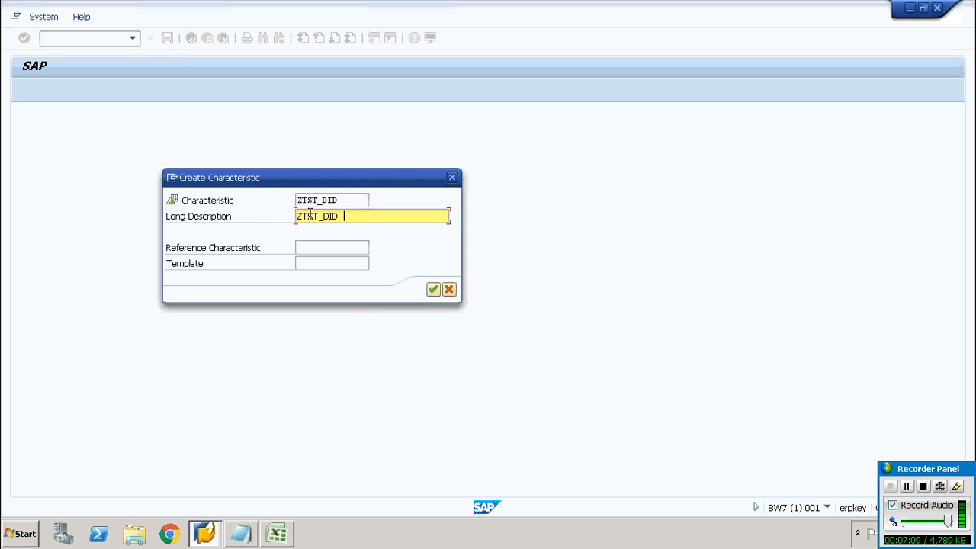
left_click(433, 291)
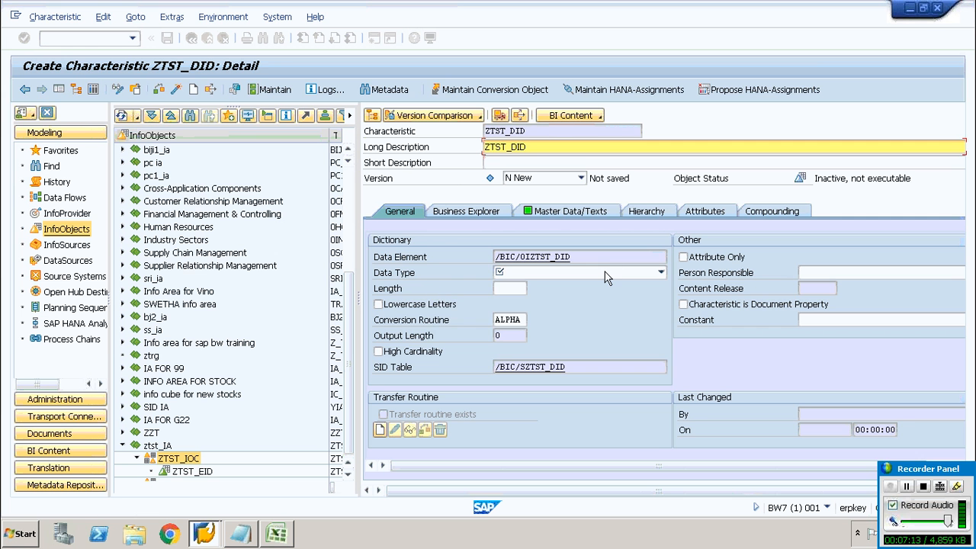
Set the ZTST_DID characteristic's data type to CHAR with length 5 and activate it
left_click(660, 272)
left_click(587, 287)
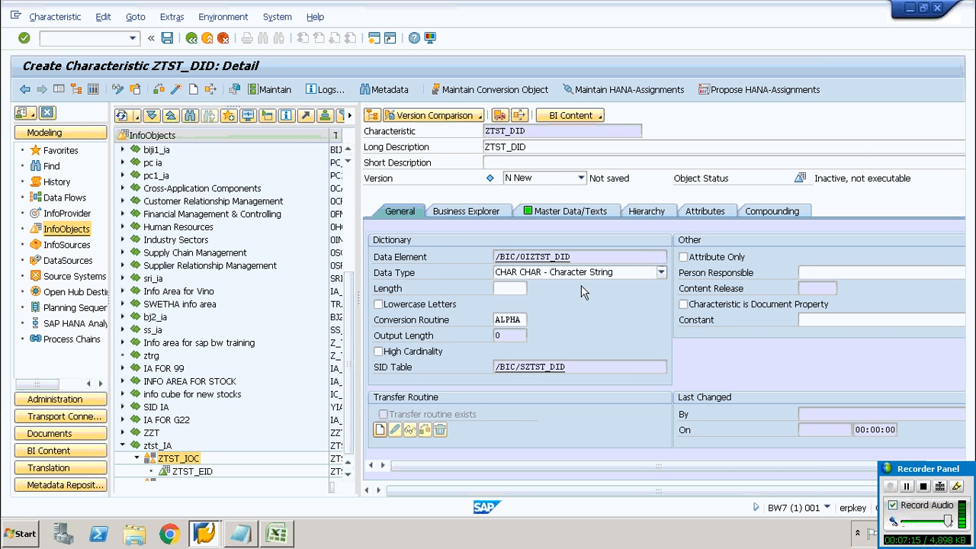
left_click(523, 289)
type("5")
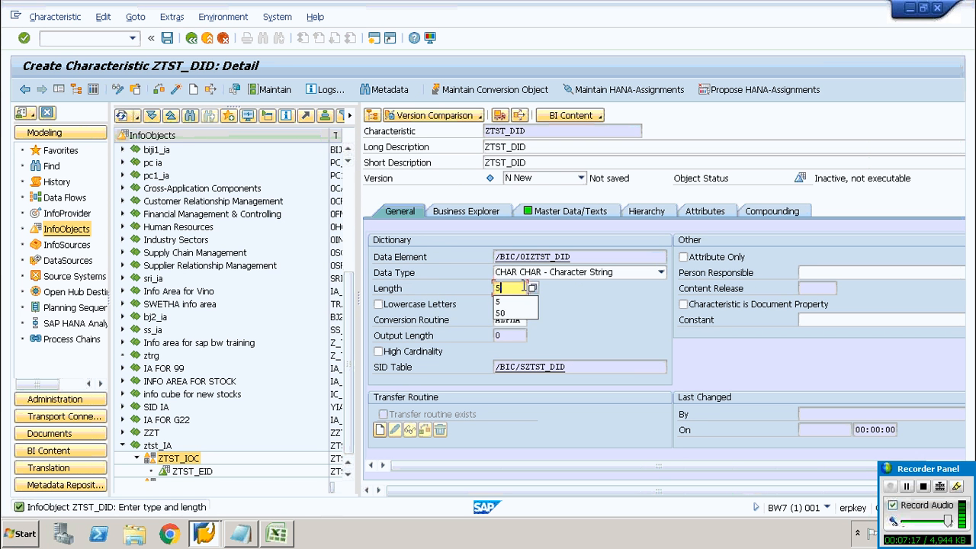
left_click(509, 307)
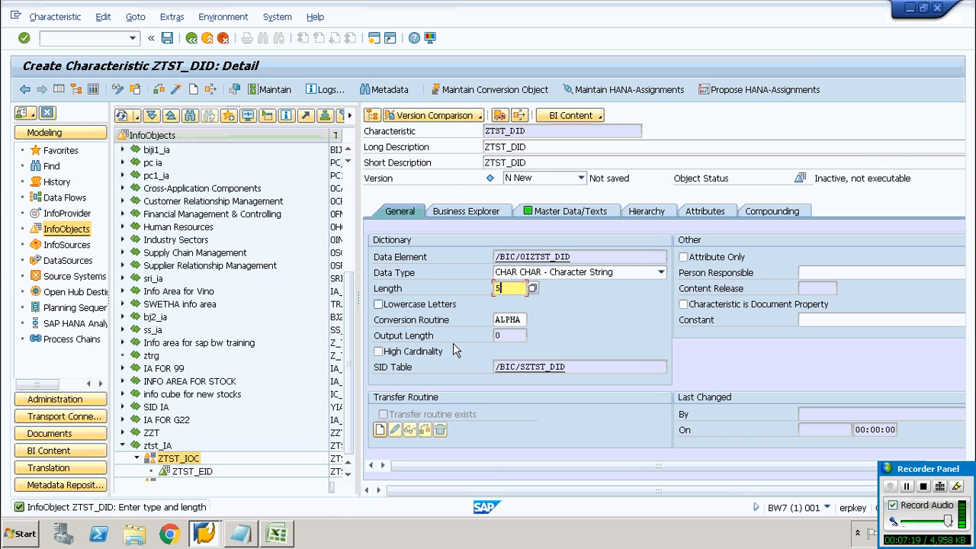
left_click(176, 90)
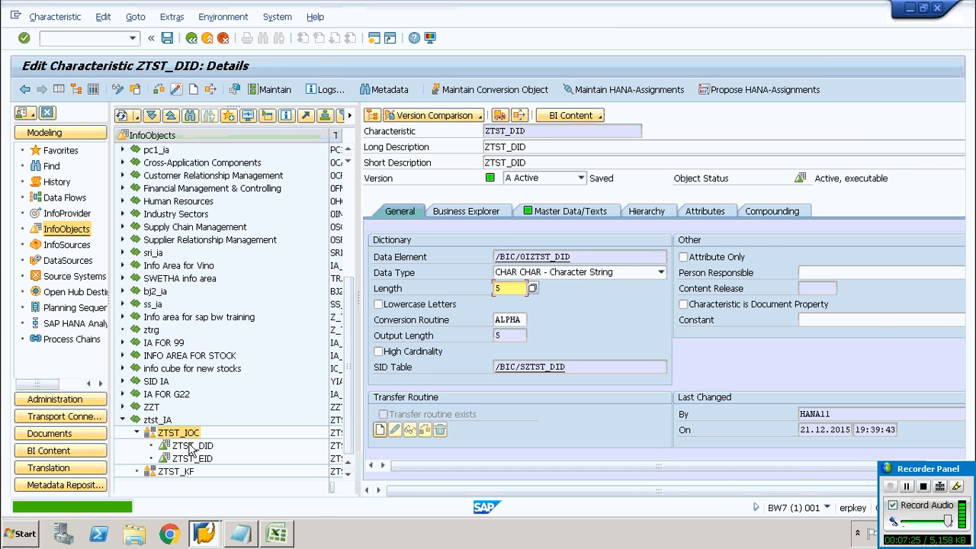
Create a characteristic ZTST_PID with long description ZTST_PID in the ZTST_IOC catalog
right_click(182, 434)
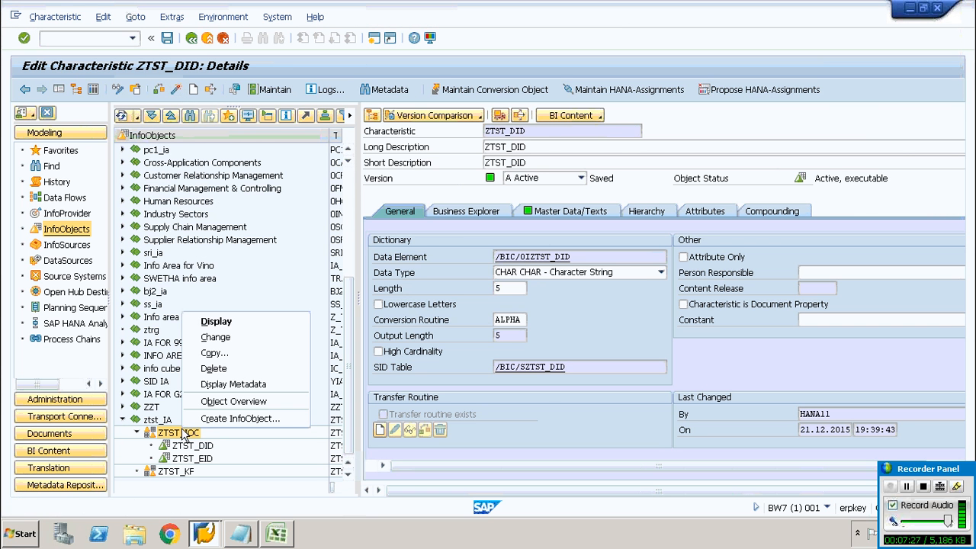
left_click(213, 421)
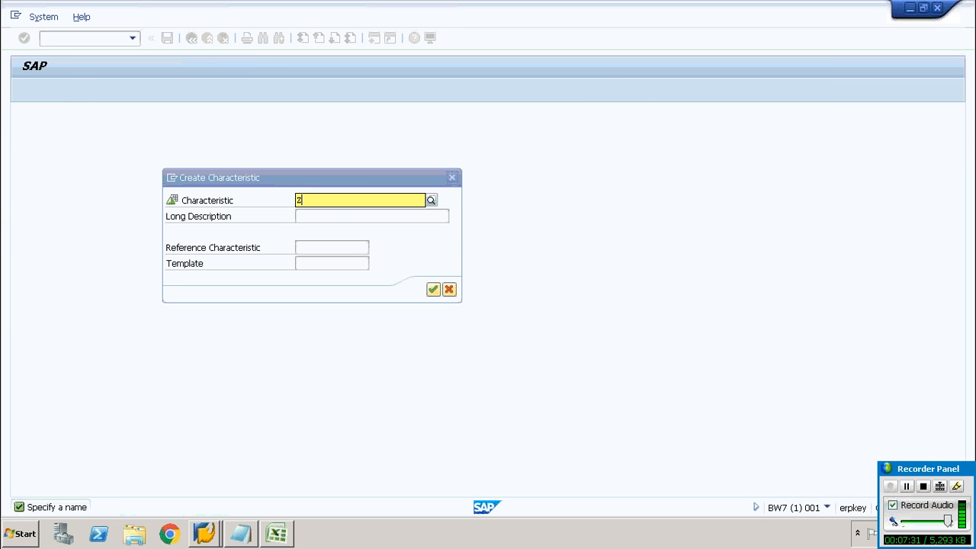
type("ZTST_PID")
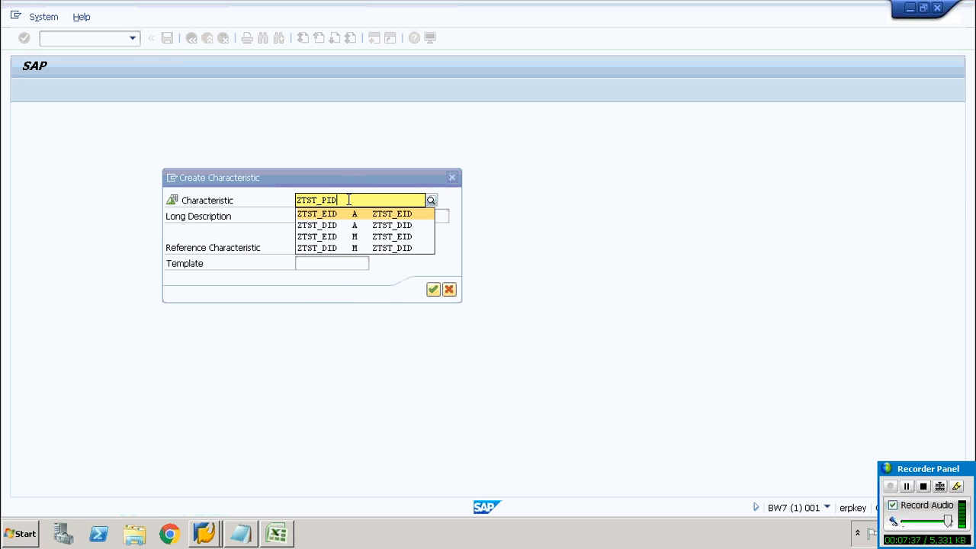
left_click(457, 251)
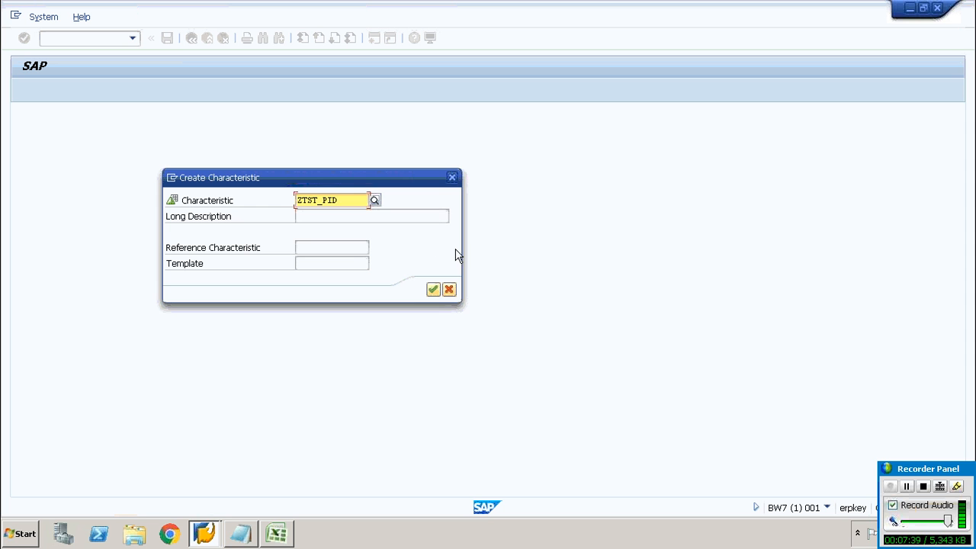
left_click(382, 216)
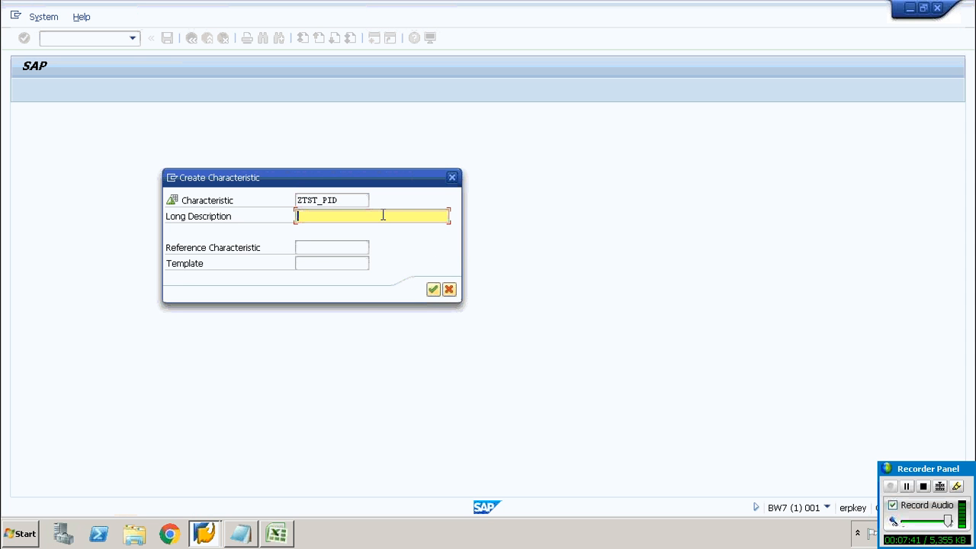
key("ctrl+v")
key("BackSpace")
key("Left")
key("Left")
key("BackSpace")
type("P")
key("Right")
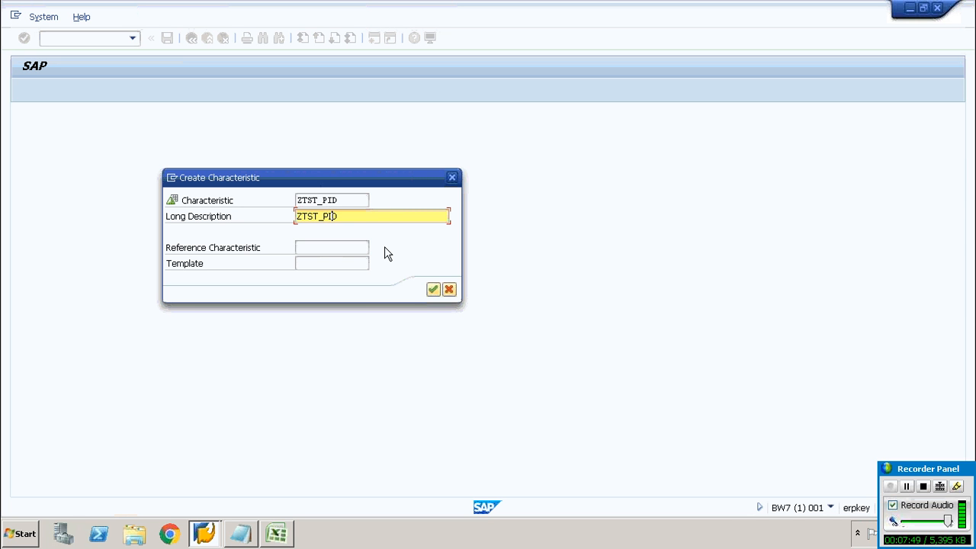
type("D")
key("Delete")
left_click(432, 290)
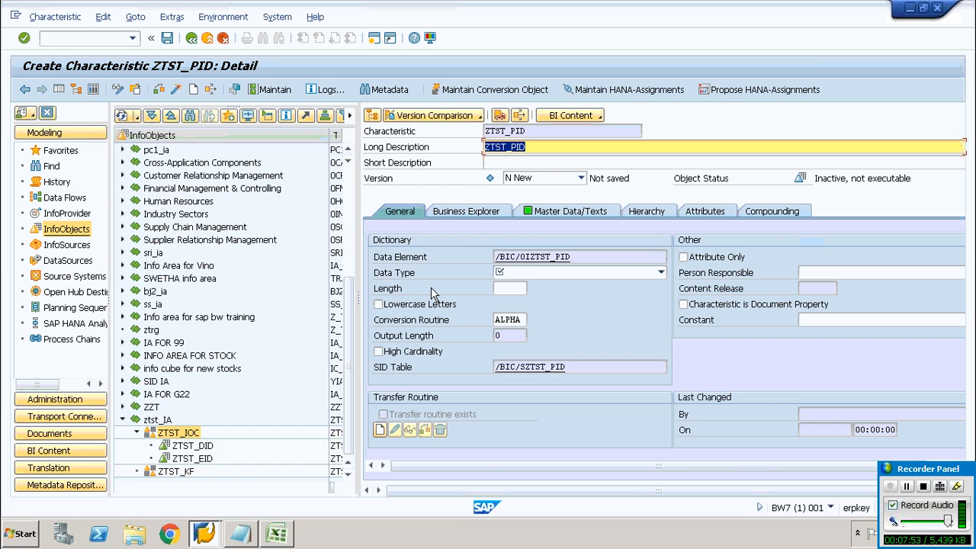
Set the ZTST_PID characteristic's data type to CHAR with length 5 and activate it
left_click(532, 275)
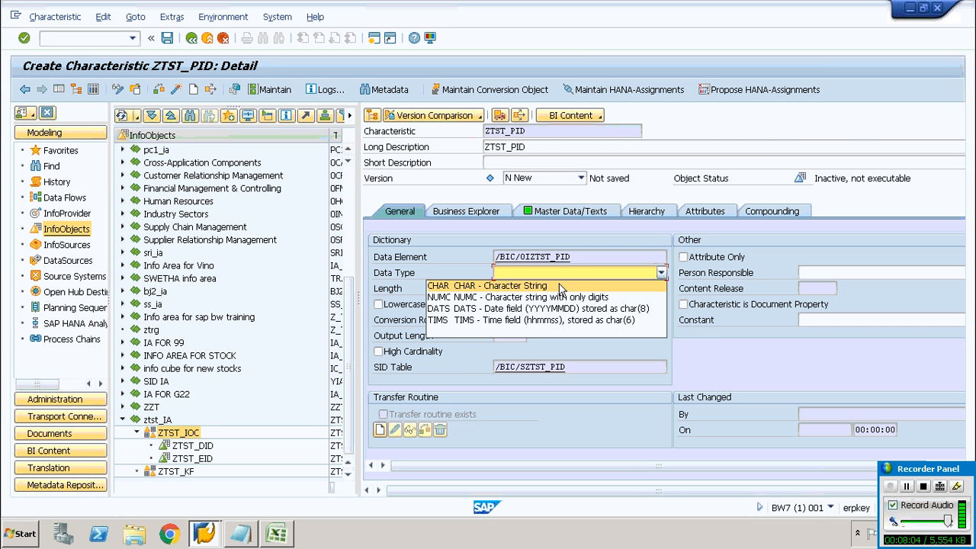
left_click(620, 286)
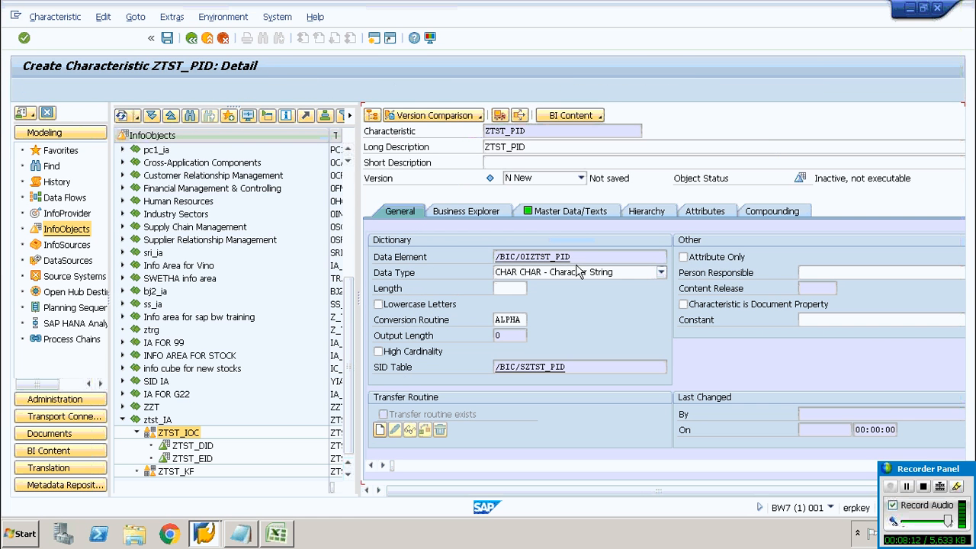
left_click(518, 289)
left_click(532, 289)
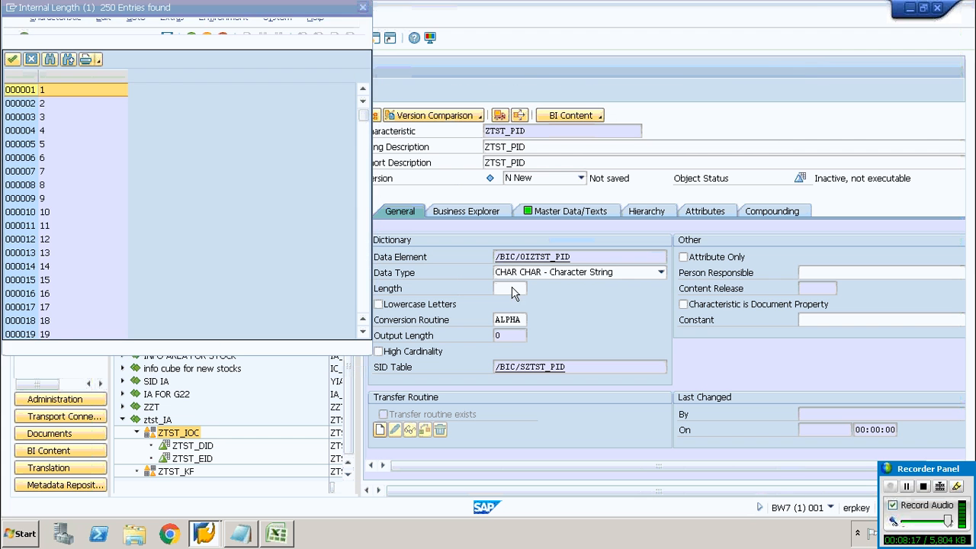
left_click(365, 11)
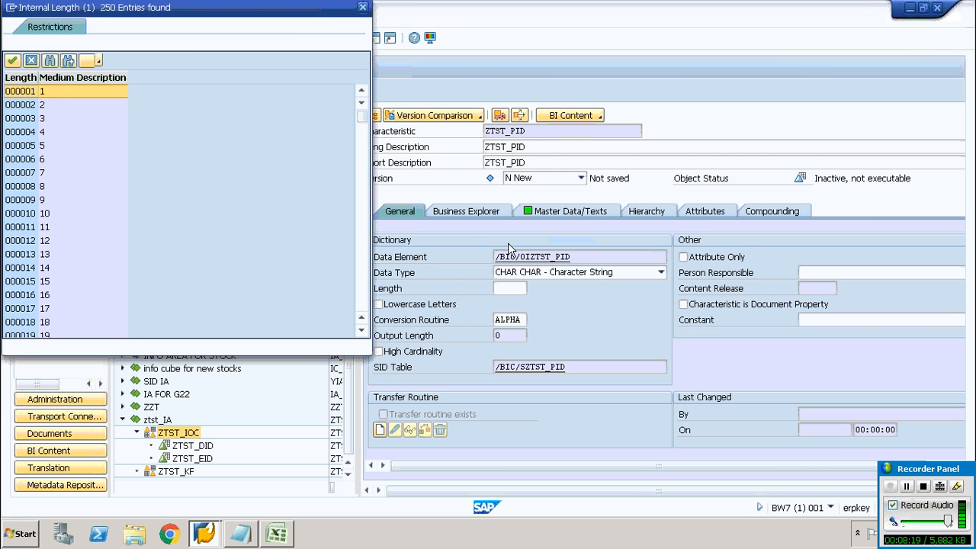
type("5")
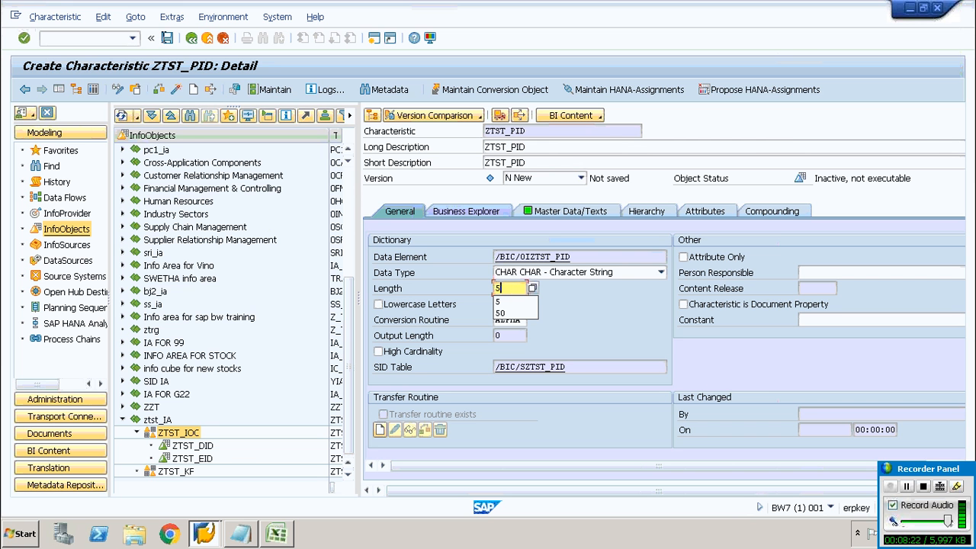
left_click(176, 90)
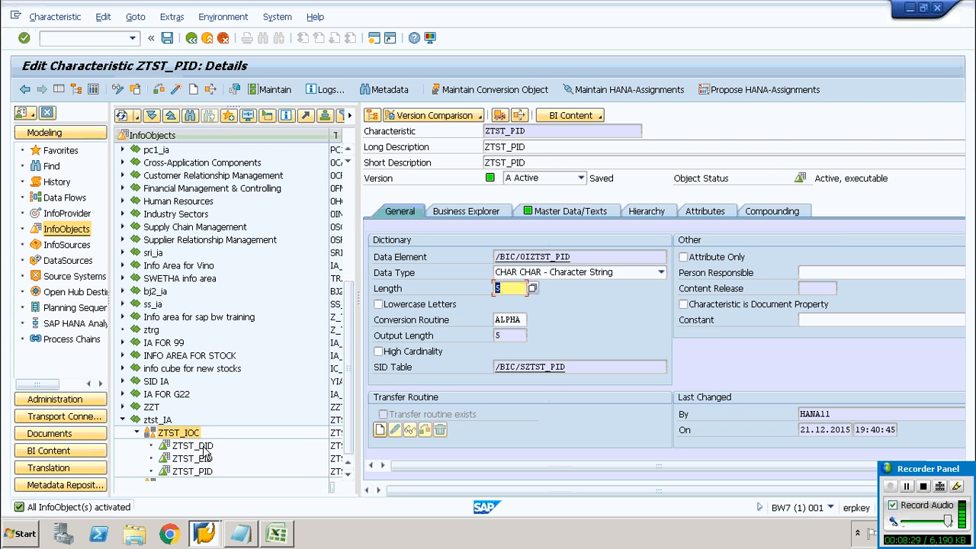
Create a key figure ZTST_NOH with long description ZTST_NOH in the ZTST_KF catalog
left_click(349, 474)
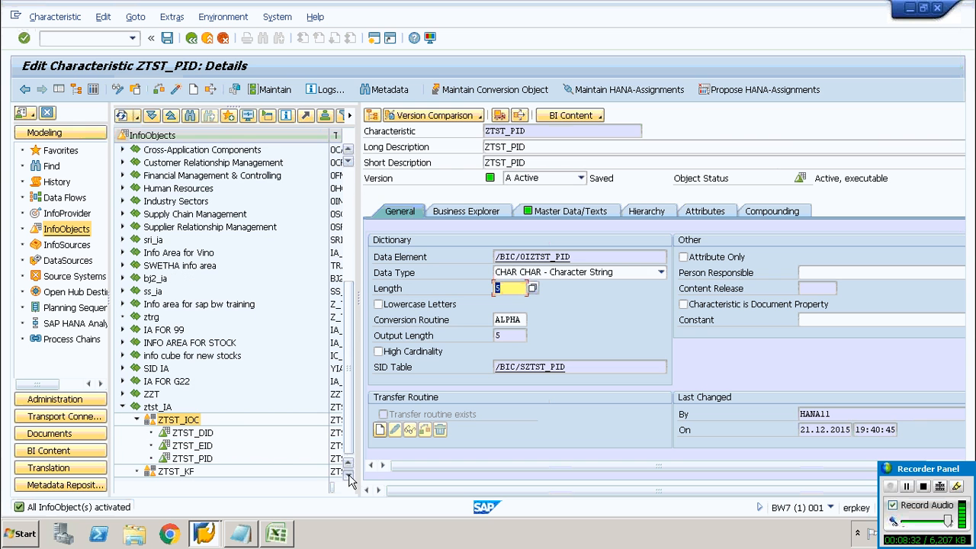
left_click(171, 472)
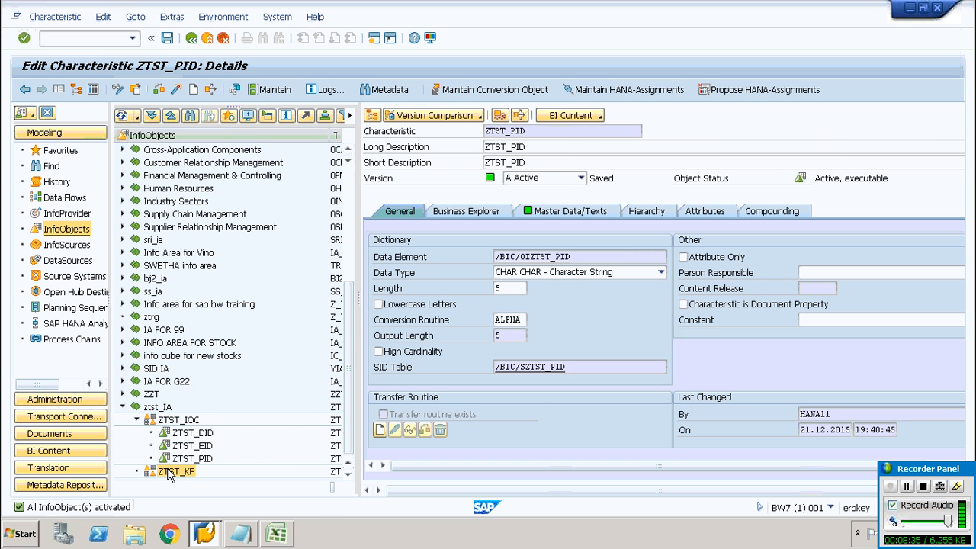
right_click(171, 472)
left_click(191, 462)
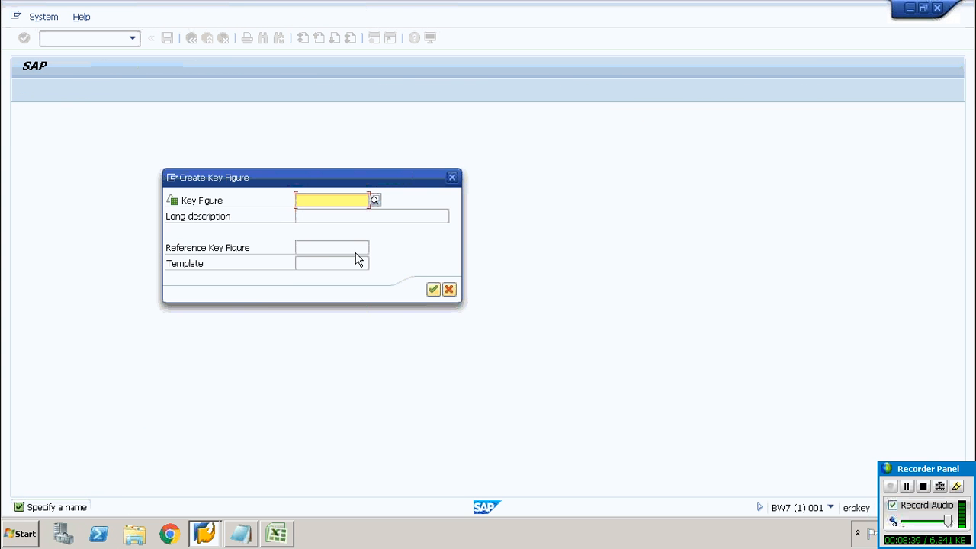
type("ZTST_NOH")
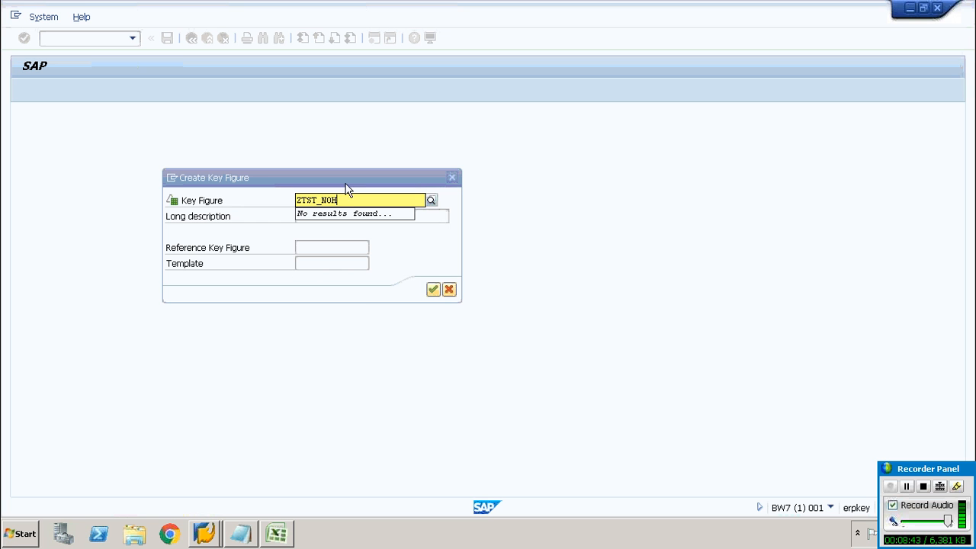
left_click_drag(344, 199, 248, 217)
key("ctrl+c")
left_click(458, 216)
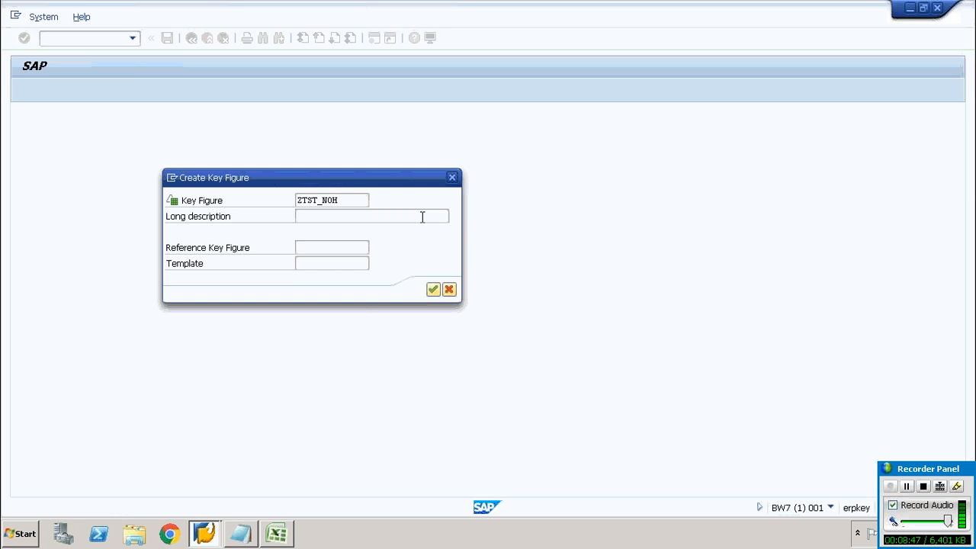
left_click(423, 216)
key("ctrl+v")
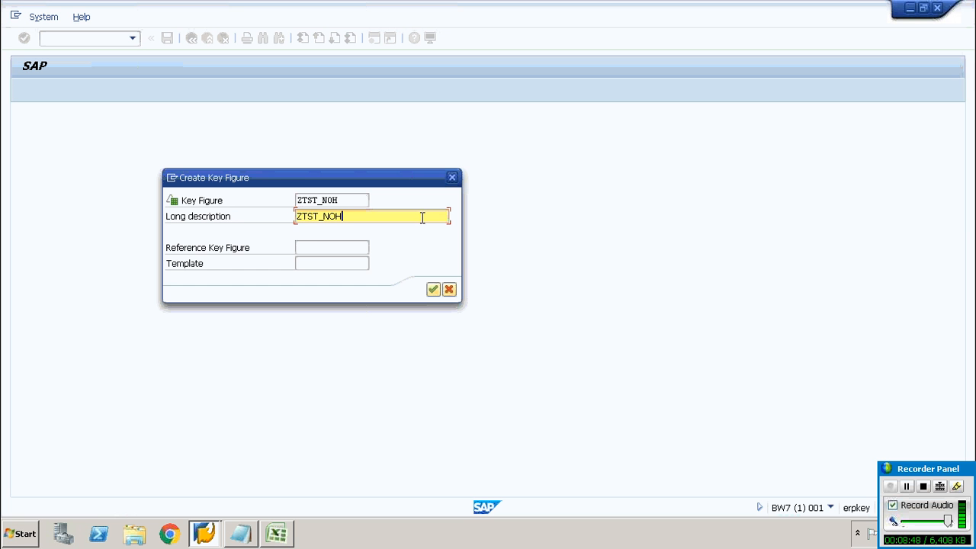
left_click(432, 290)
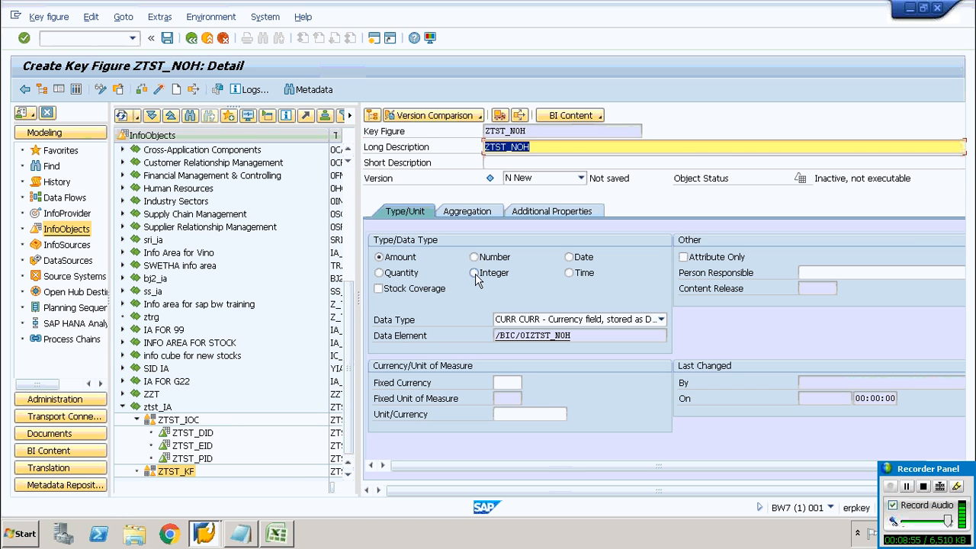
Set the ZTST_NOH key figure's type to Integer and activate it
left_click(474, 275)
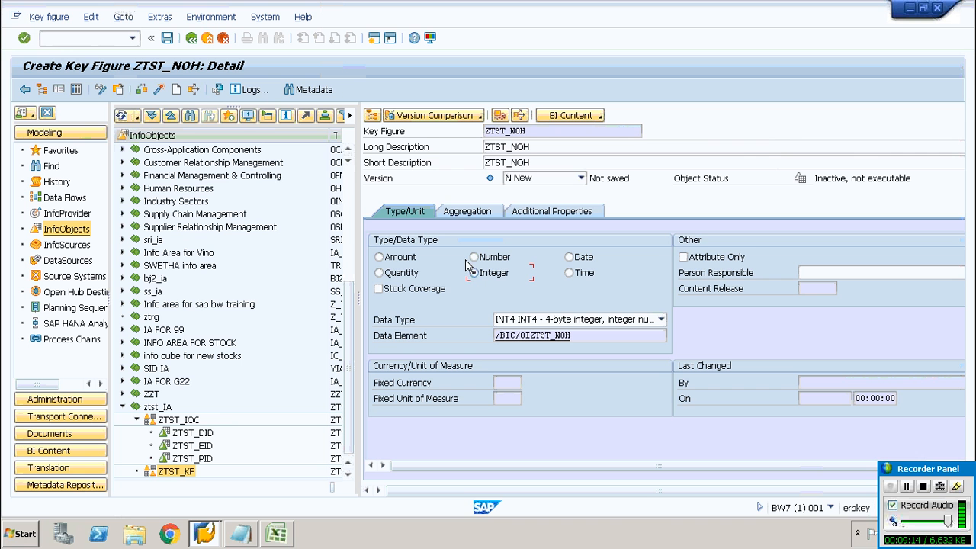
left_click(159, 90)
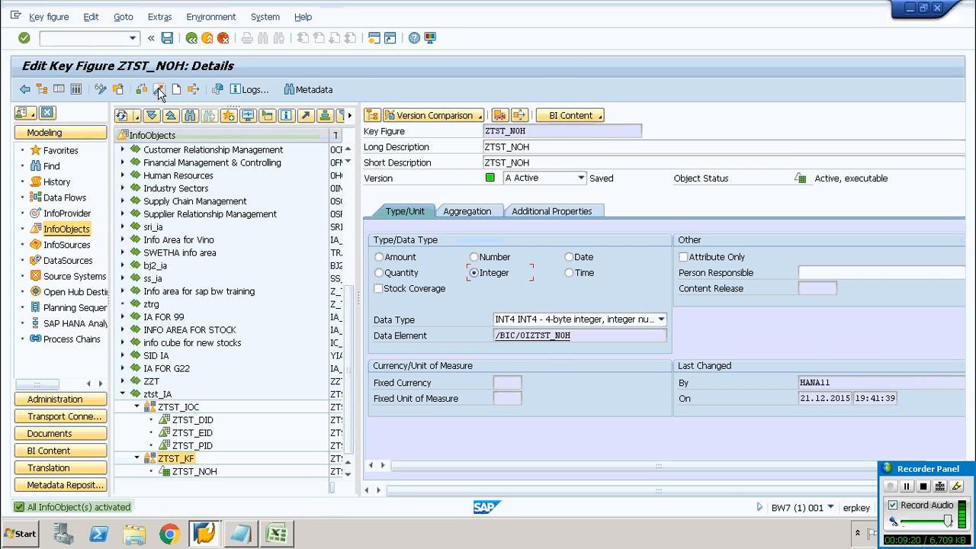
Create an Integer key figure ZTST_SAL with long description ZTST_SAL in the ZTST_KF catalog and activate it
right_click(185, 461)
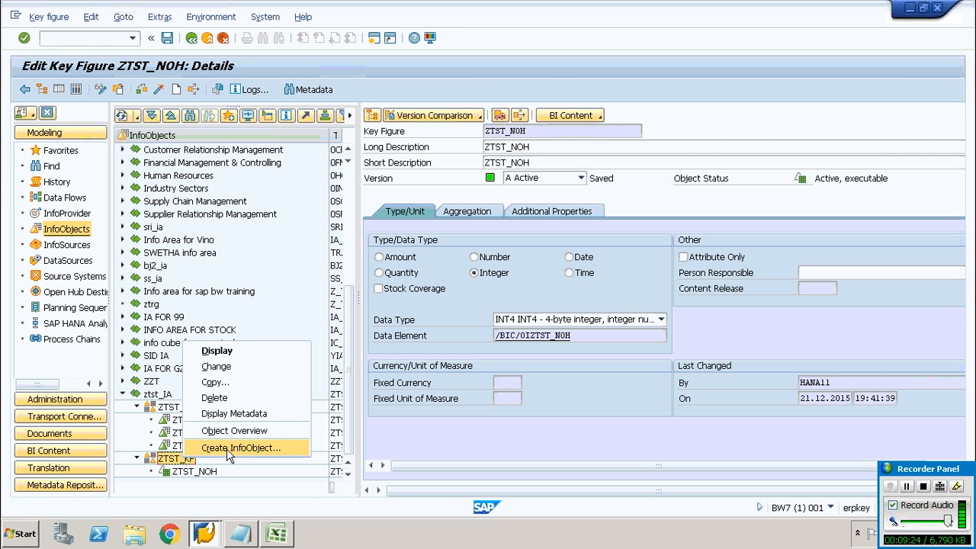
left_click(226, 449)
type("Z")
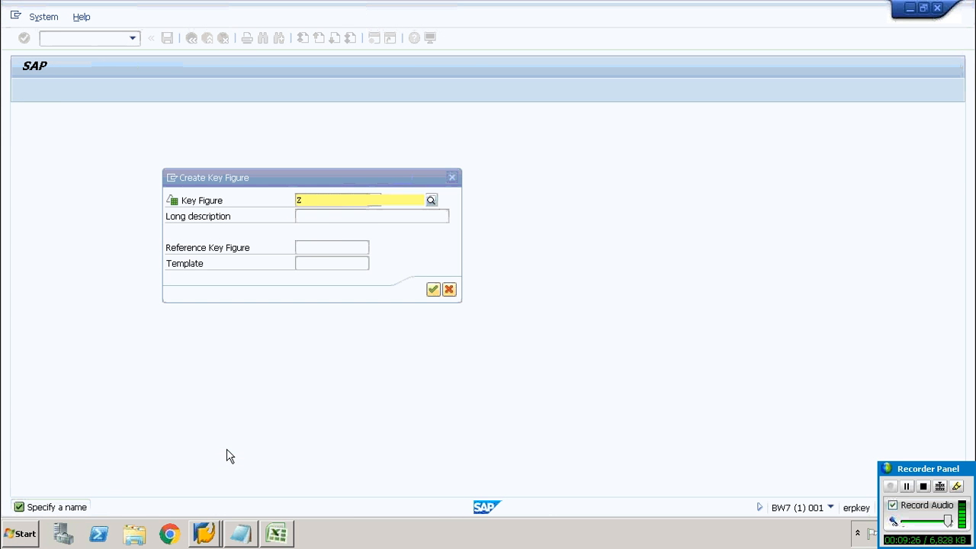
type("TST_A")
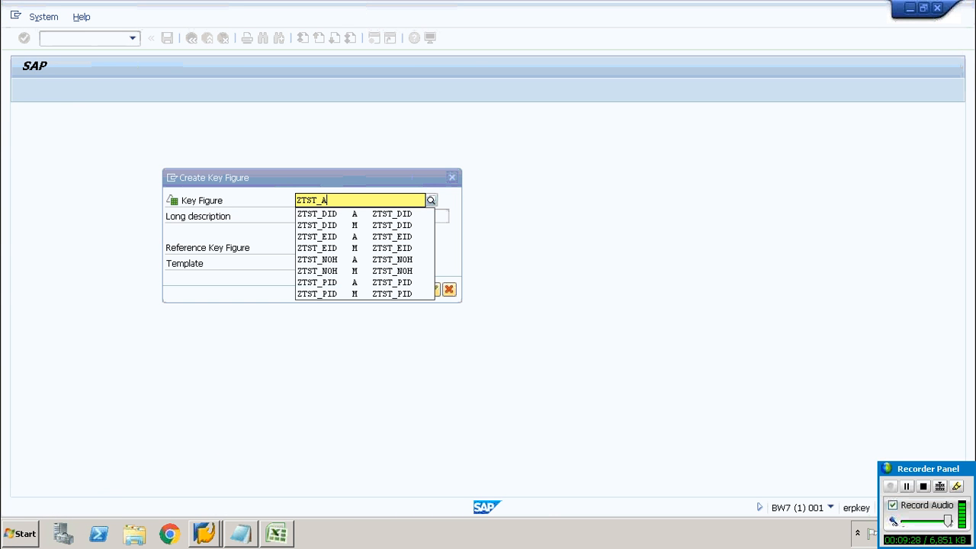
key("BackSpace")
type("SAL")
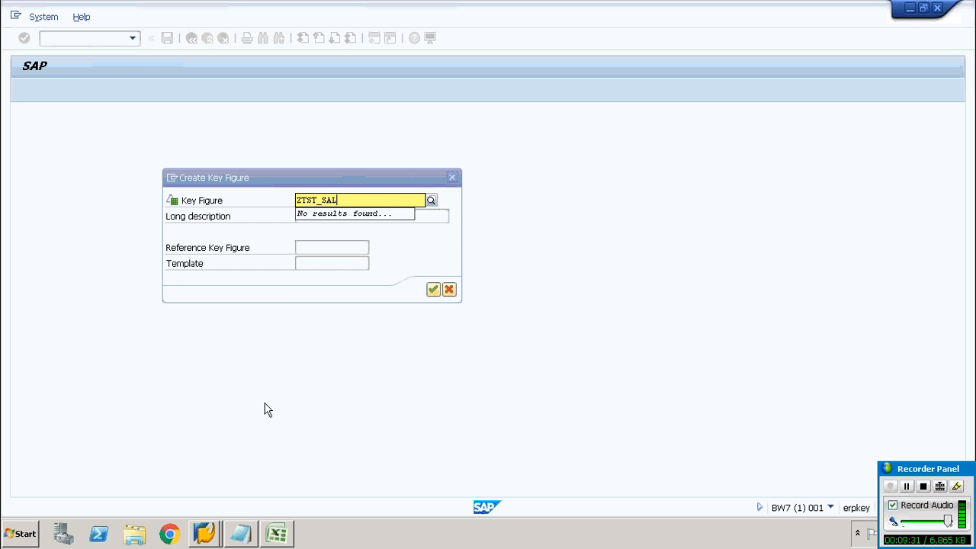
left_click_drag(338, 200, 288, 193)
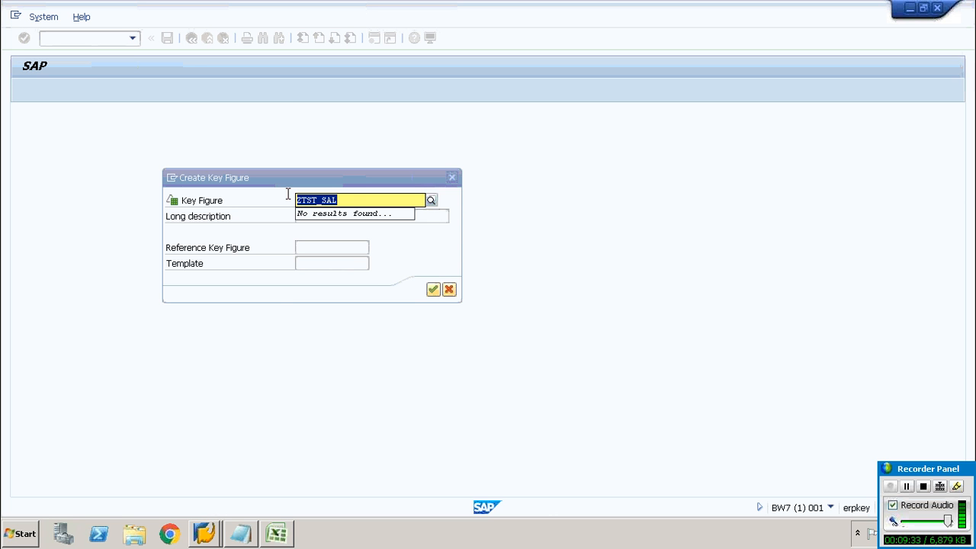
left_click(425, 214)
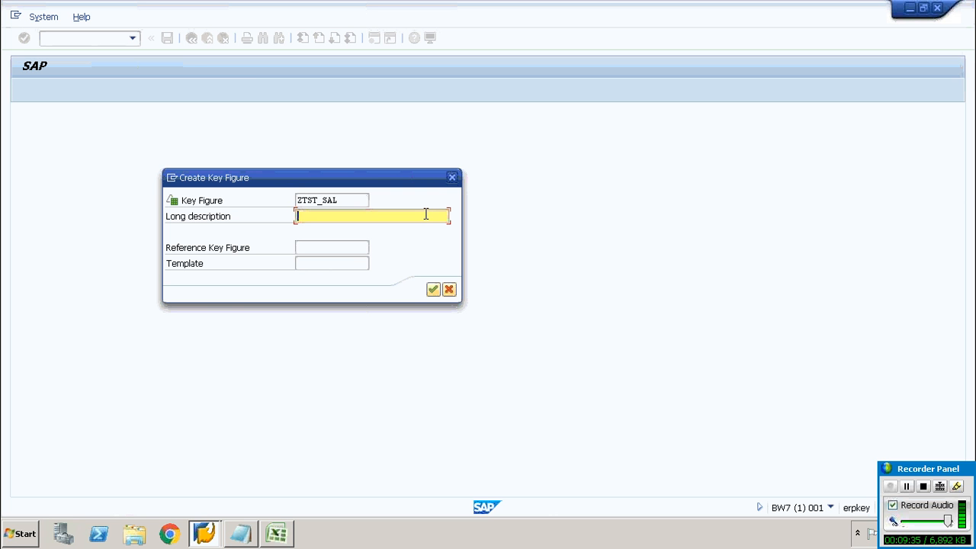
key("ctrl+v")
left_click(432, 290)
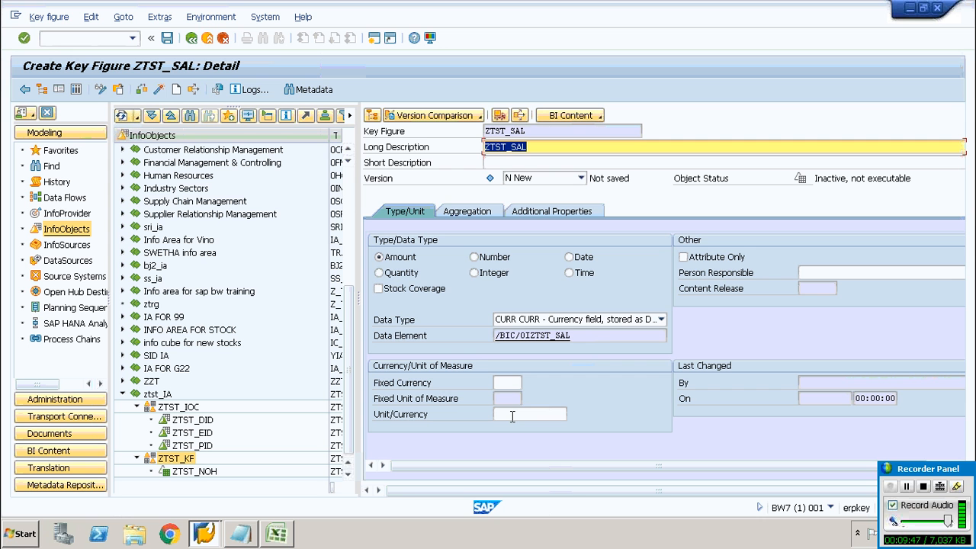
left_click(474, 273)
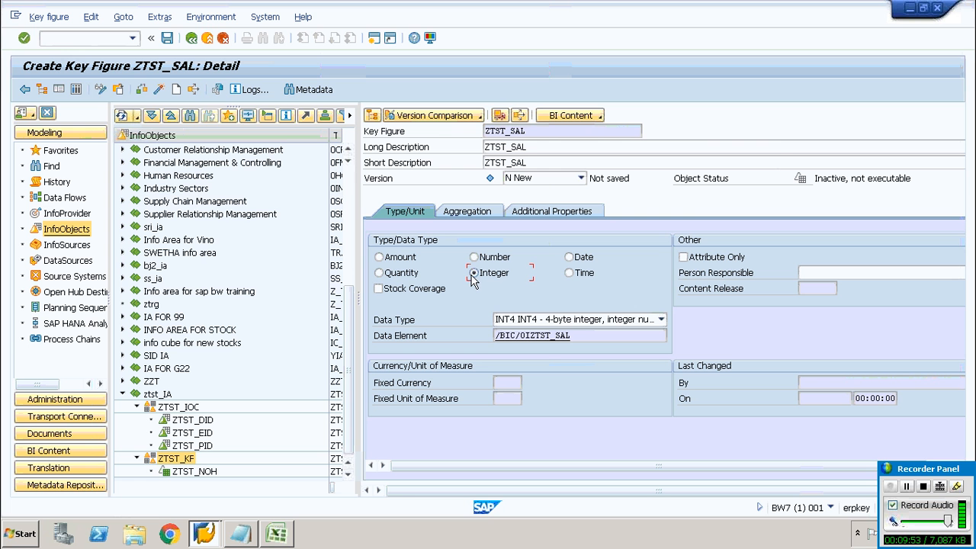
left_click(160, 90)
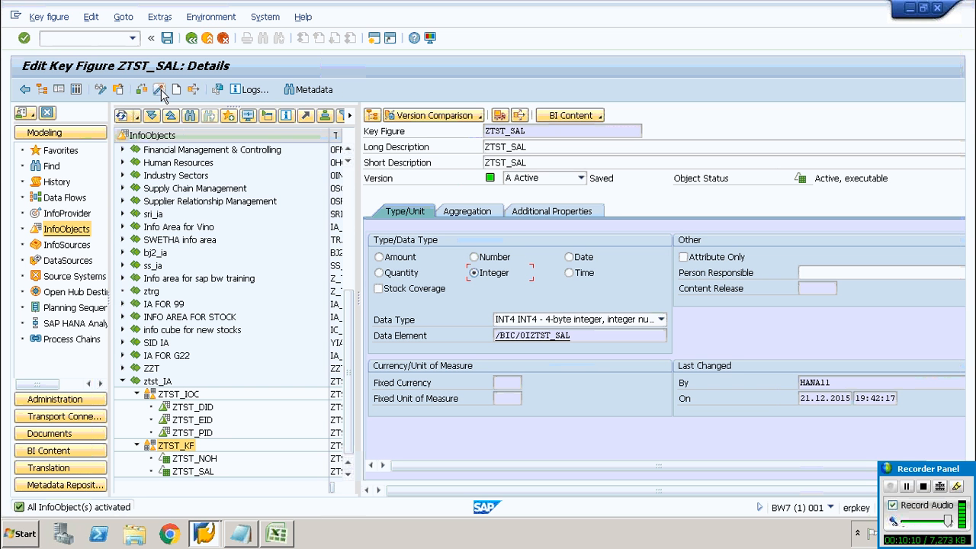
left_click(65, 280)
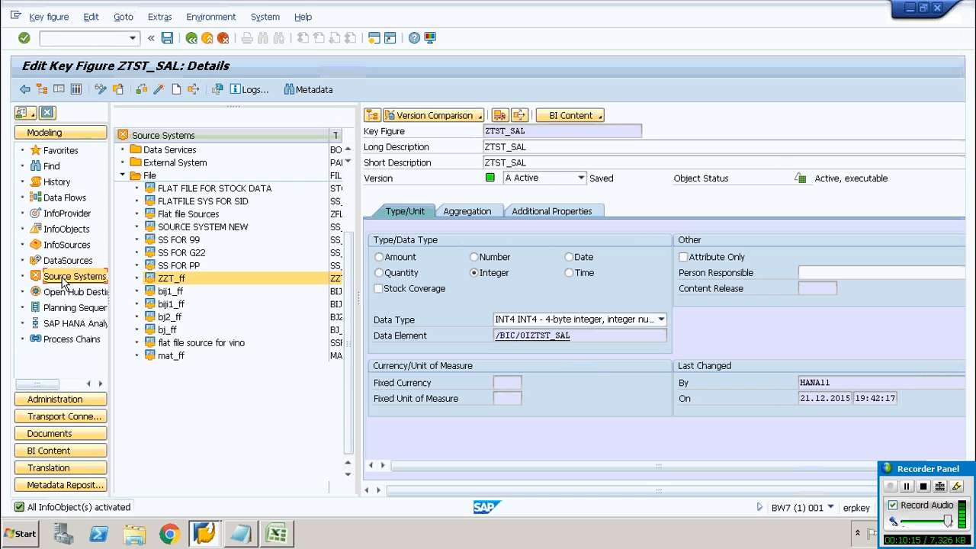
right_click(176, 139)
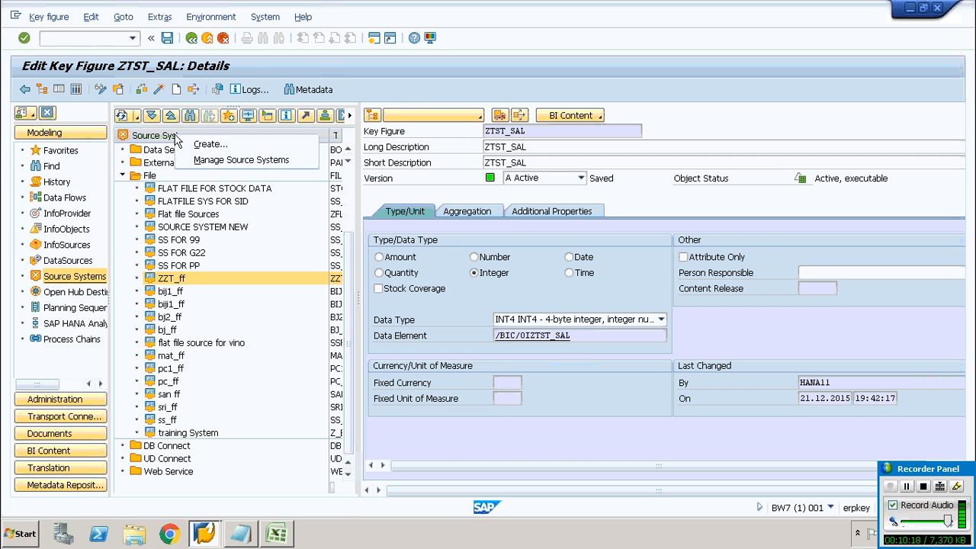
left_click(197, 146)
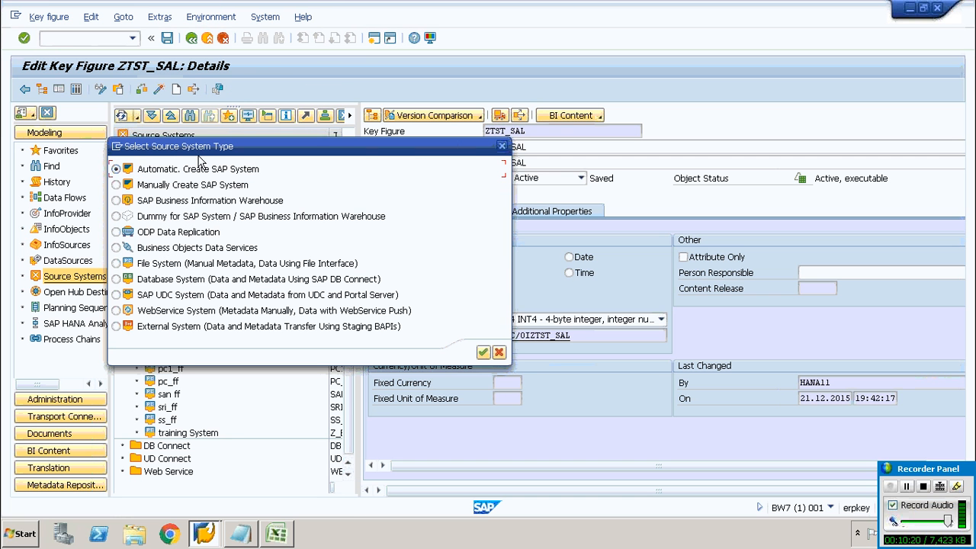
left_click(147, 266)
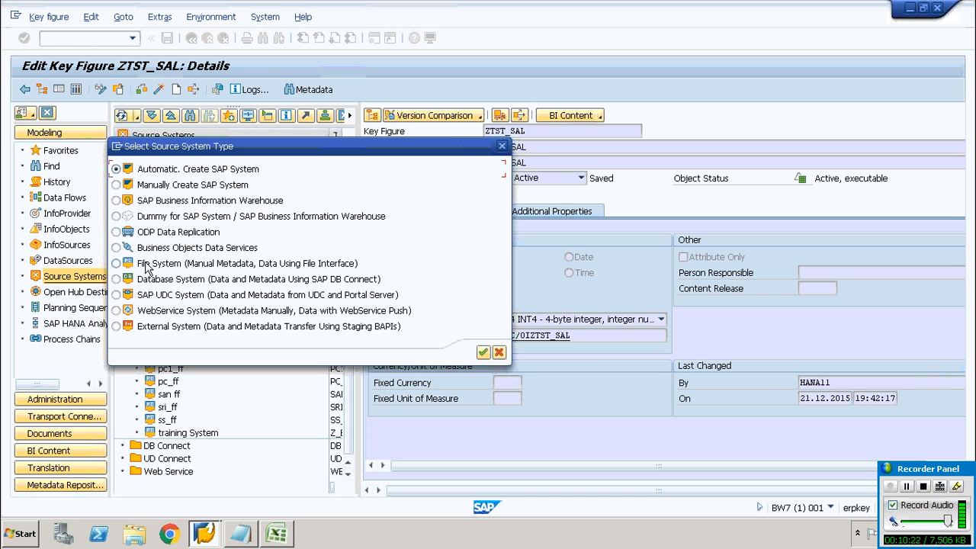
left_click(503, 147)
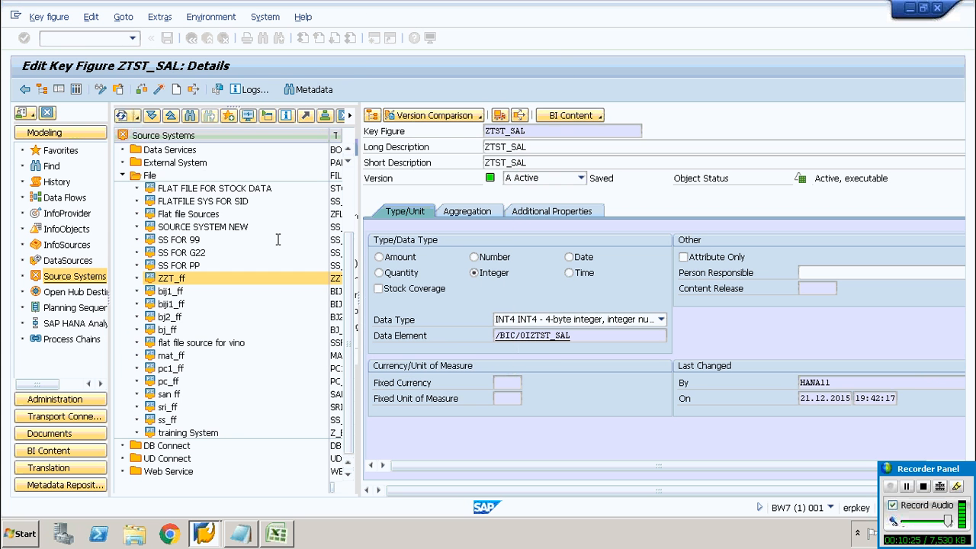
left_click(150, 176)
right_click(149, 176)
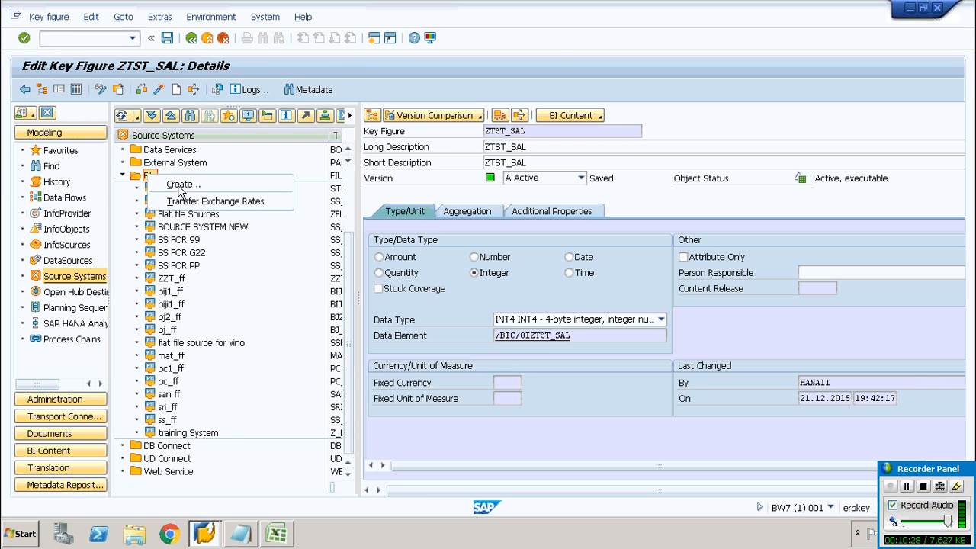
left_click(180, 188)
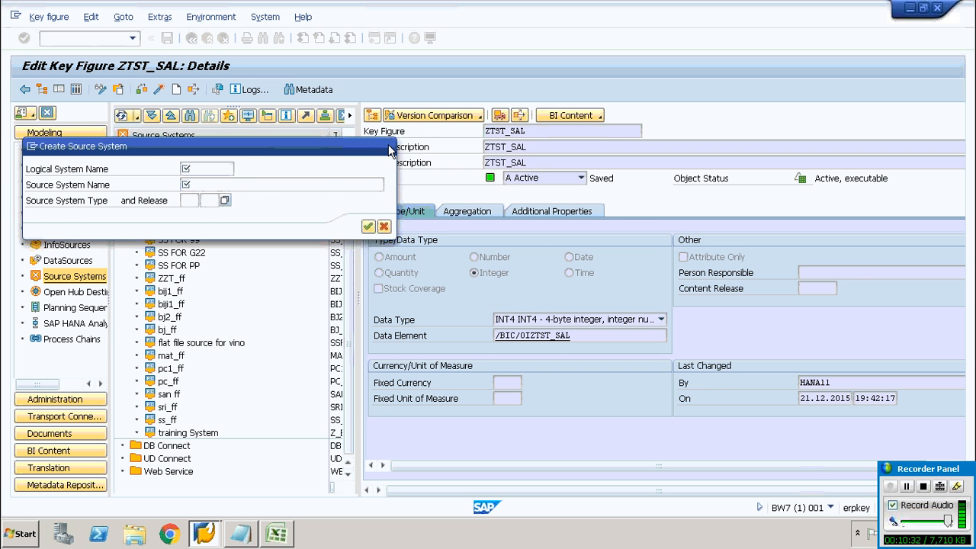
left_click(390, 148)
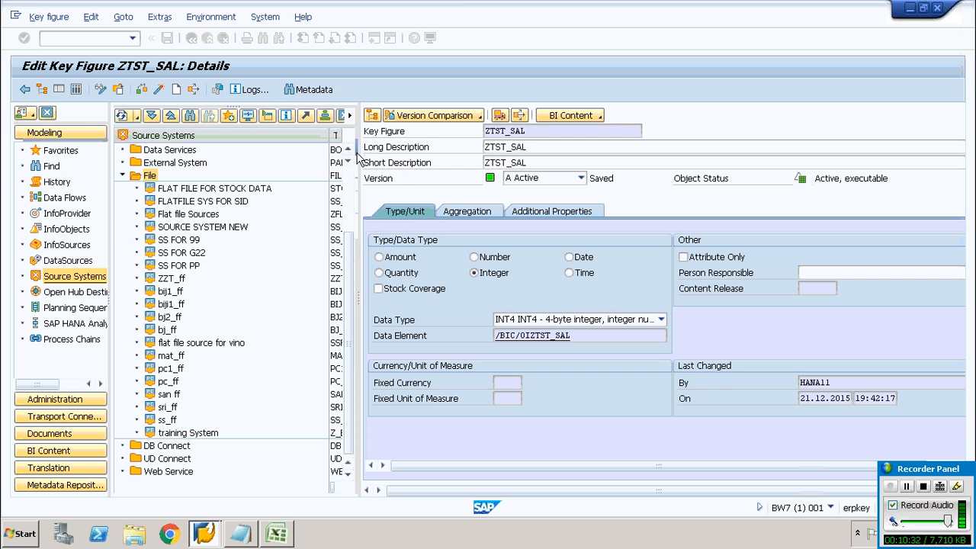
Create a File System source system with logical system name ZTST_FF and source system name ZTST_FF
right_click(193, 137)
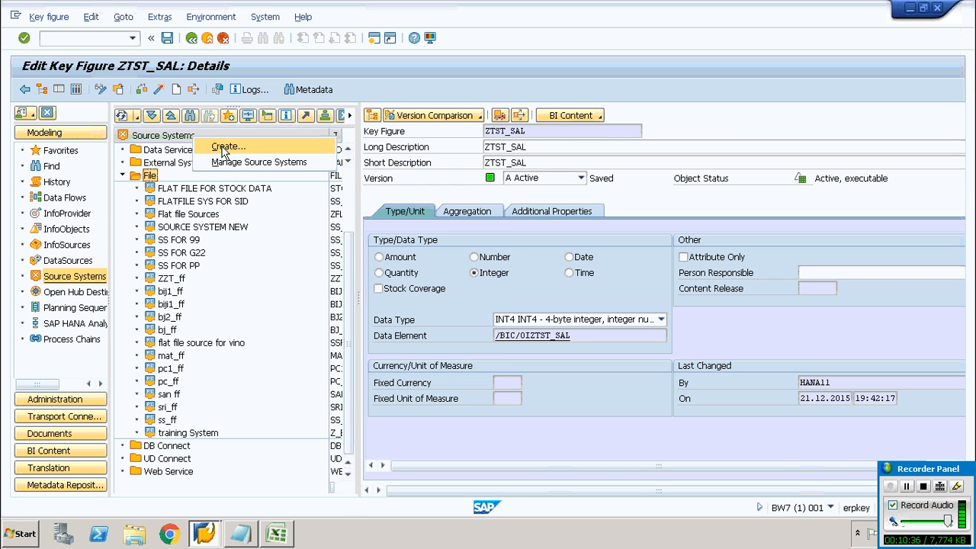
left_click(225, 149)
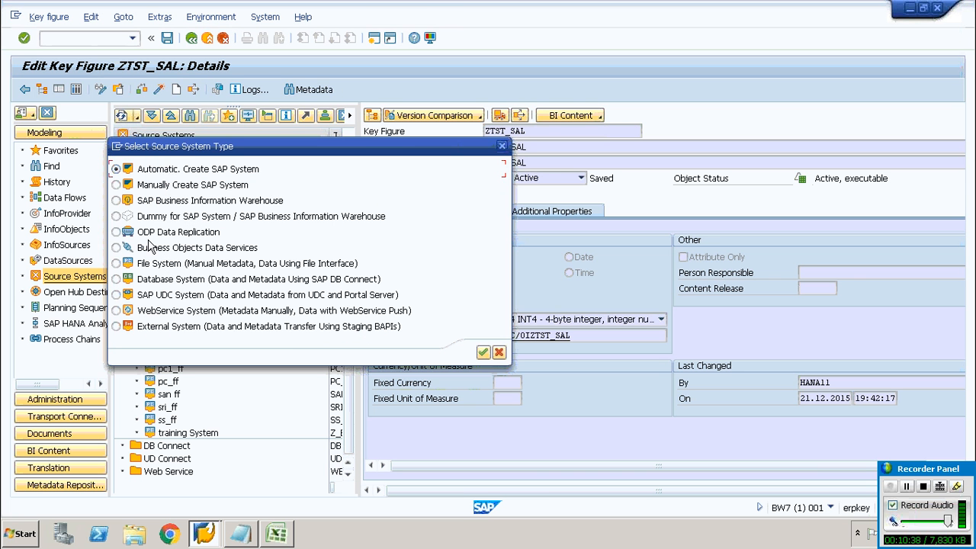
left_click(151, 264)
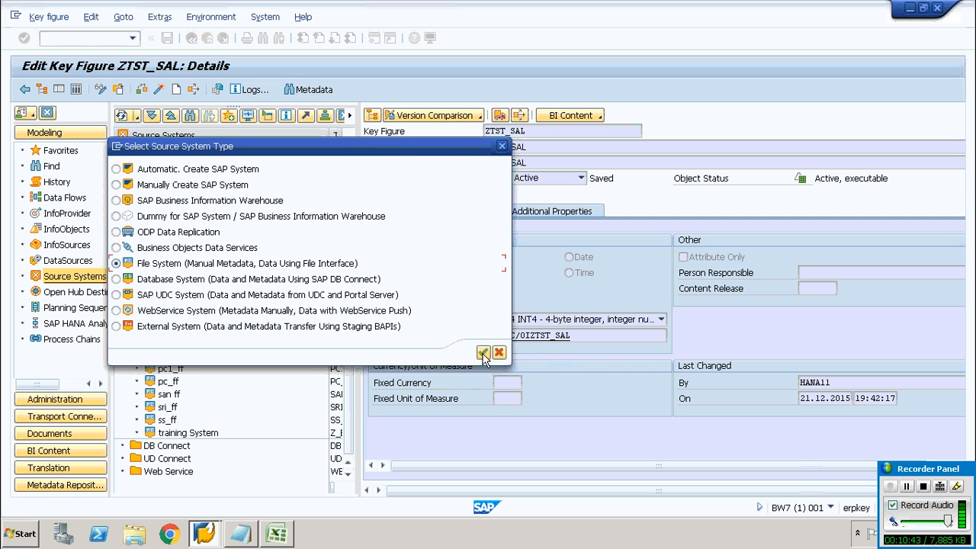
left_click(483, 353)
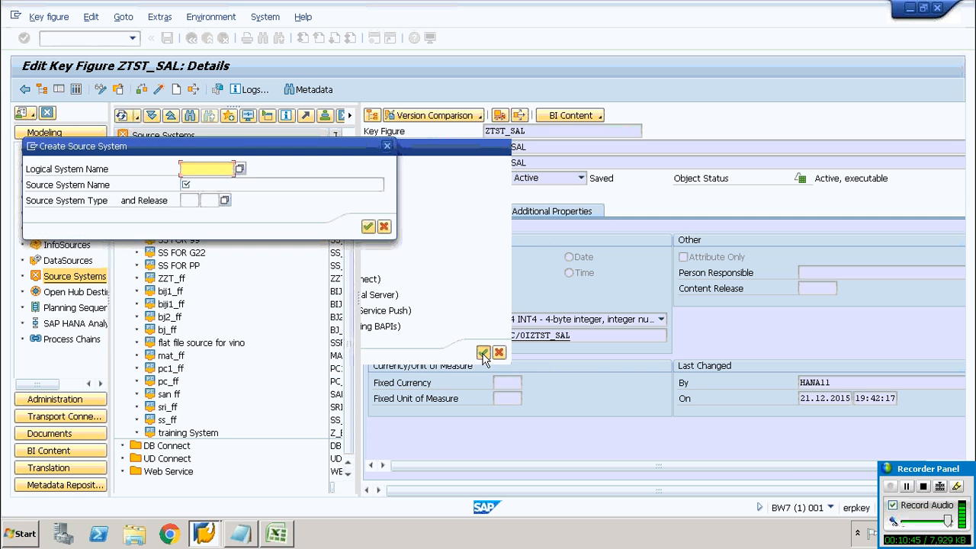
type("ZTST")
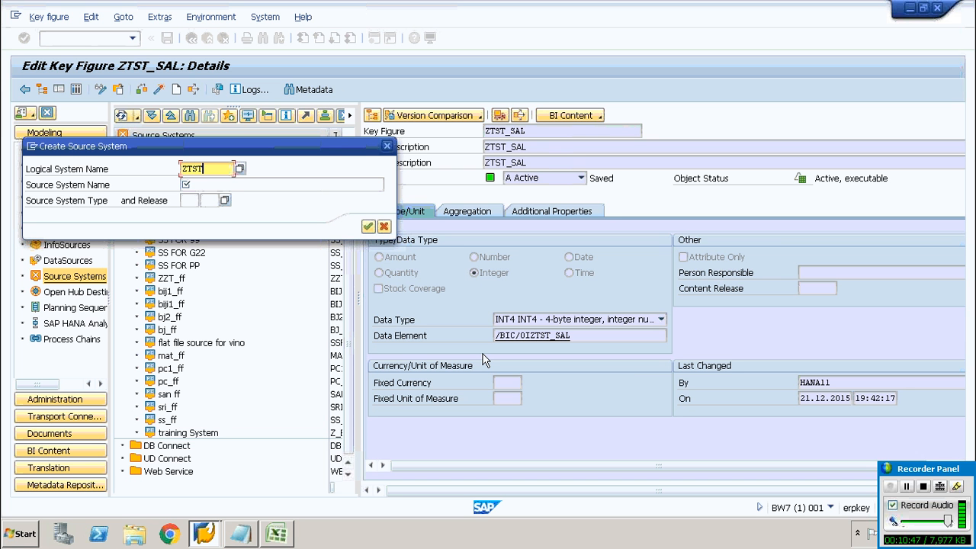
type("_FF")
left_click_drag(220, 168, 153, 175)
key("ctrl+c")
left_click(211, 186)
left_click(237, 186)
key("ctrl+v")
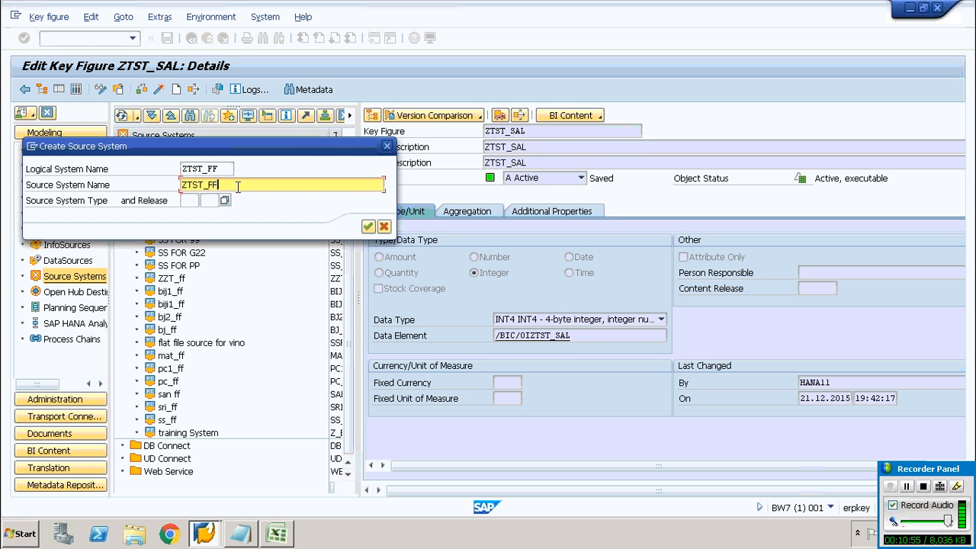
left_click(368, 227)
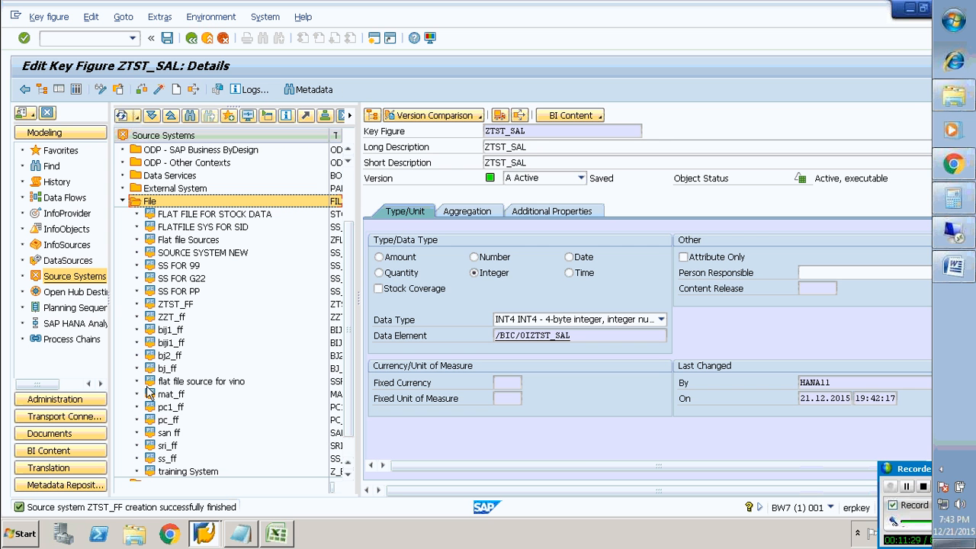
Create an application component ZTST_AC with long description ZTST_AC in the ZTST_FF source system's DataSource tree
double_click(349, 474)
left_click(349, 474)
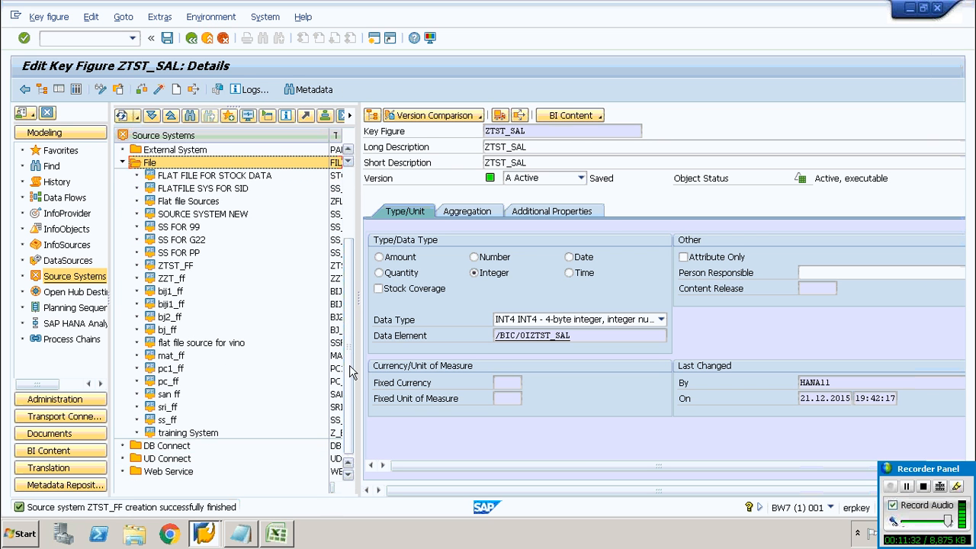
left_click(171, 266)
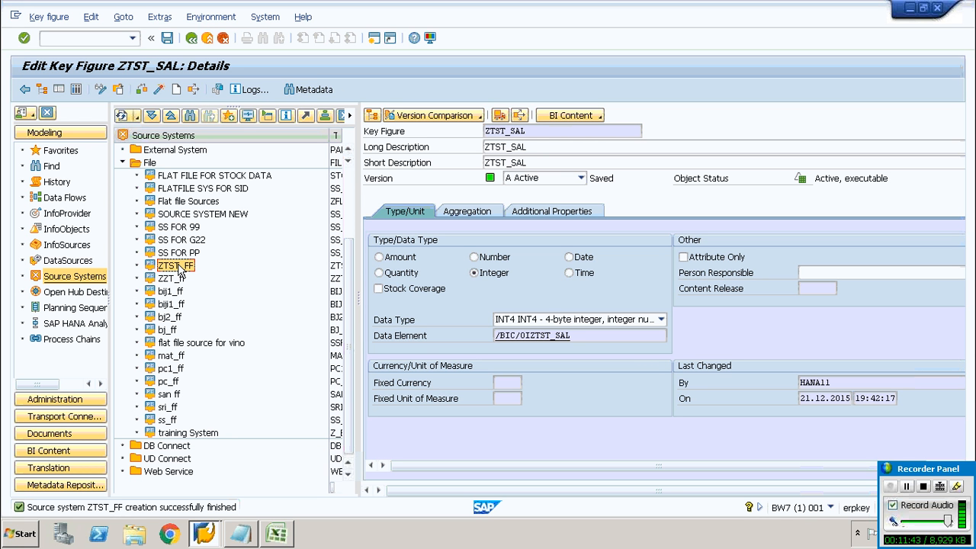
double_click(178, 267)
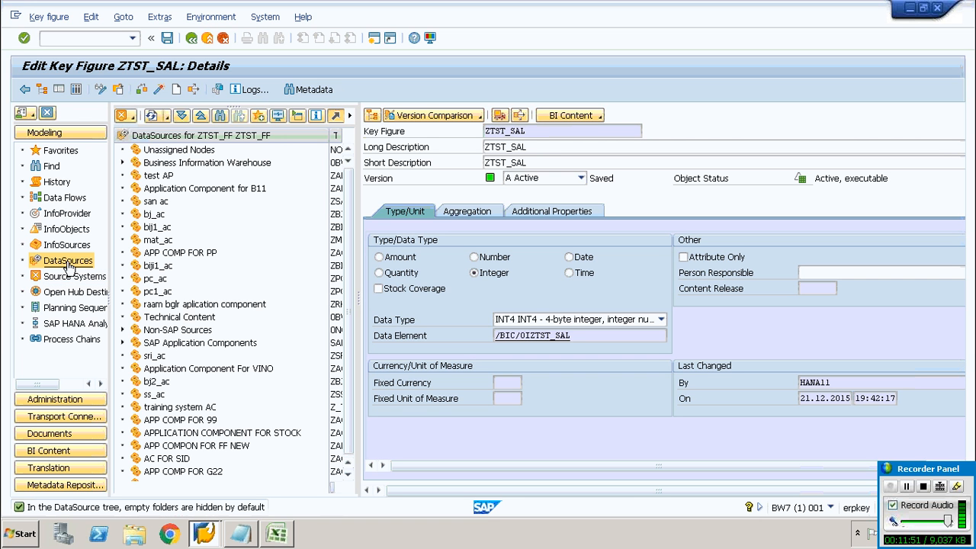
right_click(259, 141)
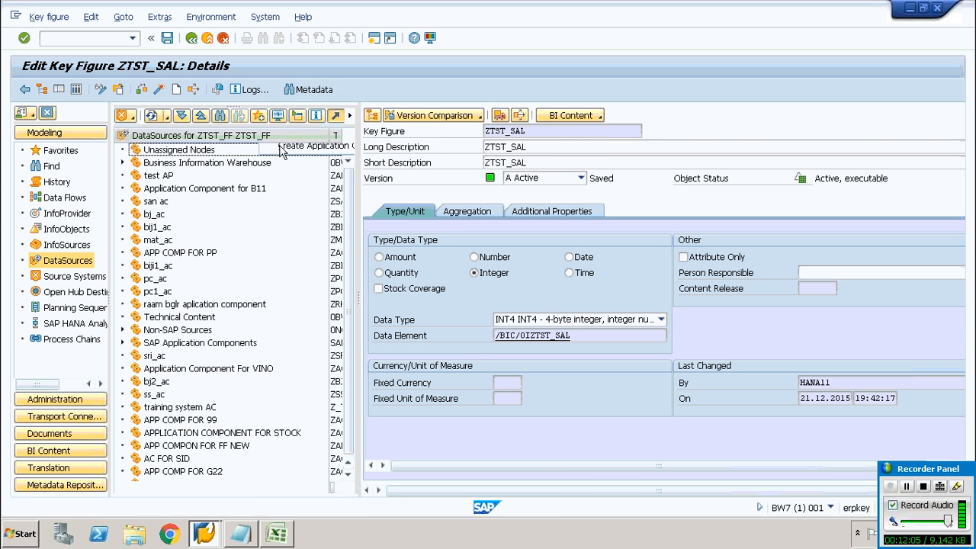
left_click(280, 148)
type("ZTST_")
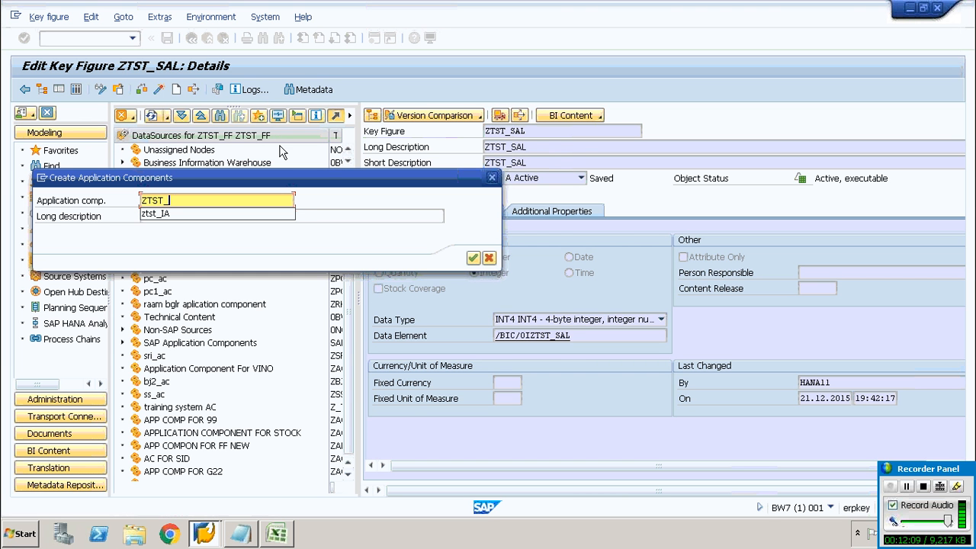
type("AB")
key("BackSpace")
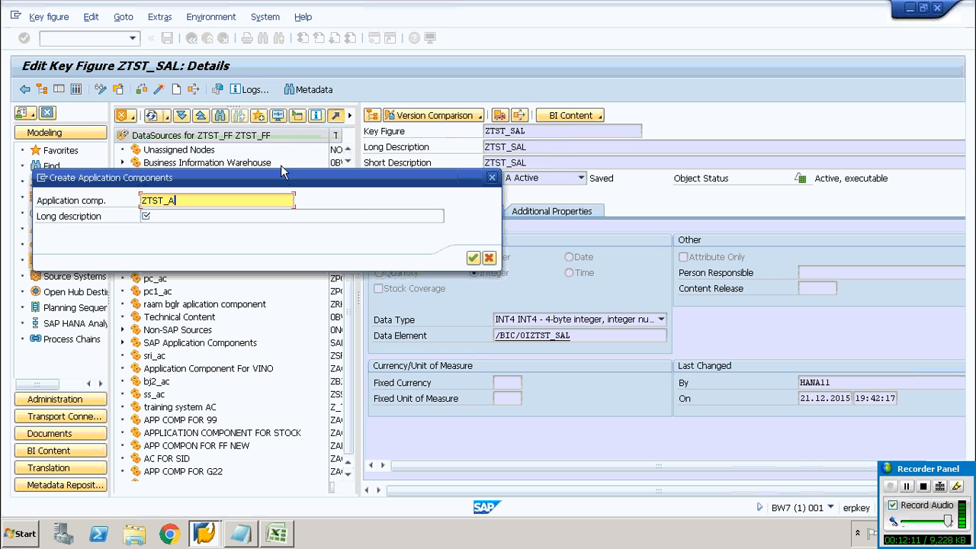
type("C")
left_click_drag(180, 200, 119, 199)
key("ctrl+c")
left_click(237, 216)
key("ctrl+v")
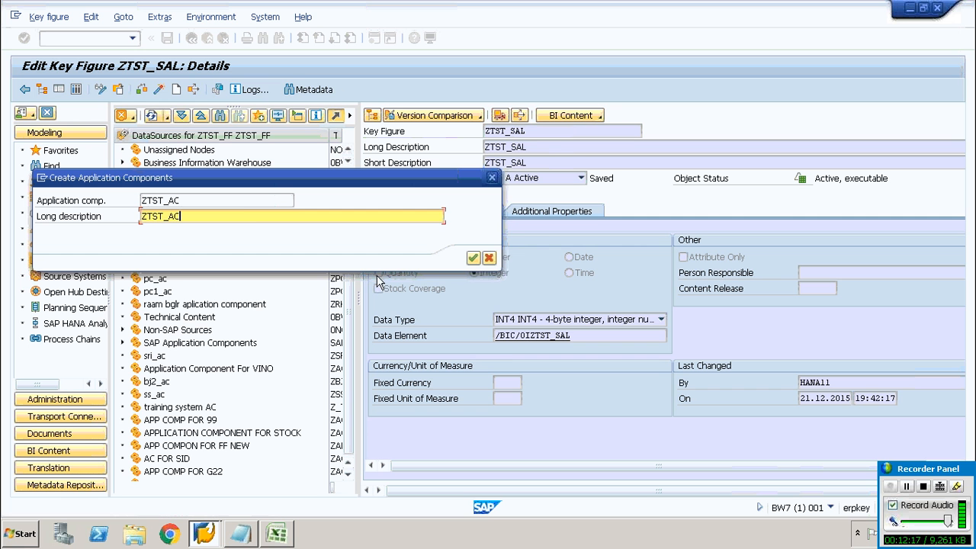
left_click(473, 258)
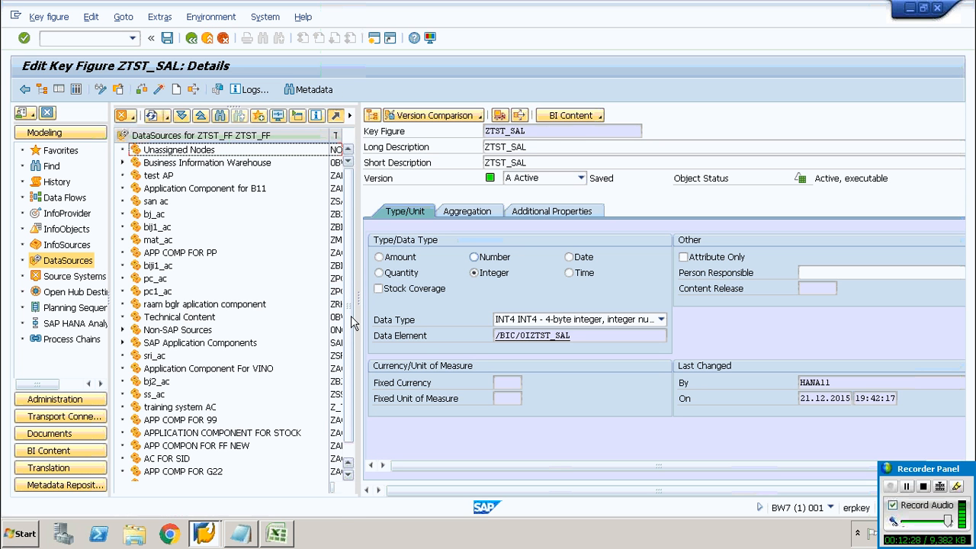
Scroll the DataSource tree to locate the new ZTST_AC application component
scroll(352, 385, "down", 1)
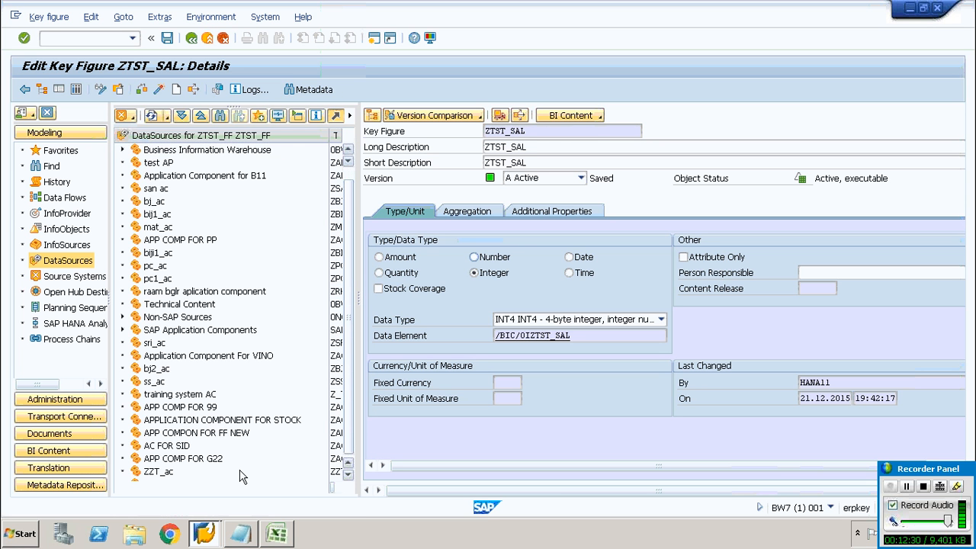
left_click(345, 475)
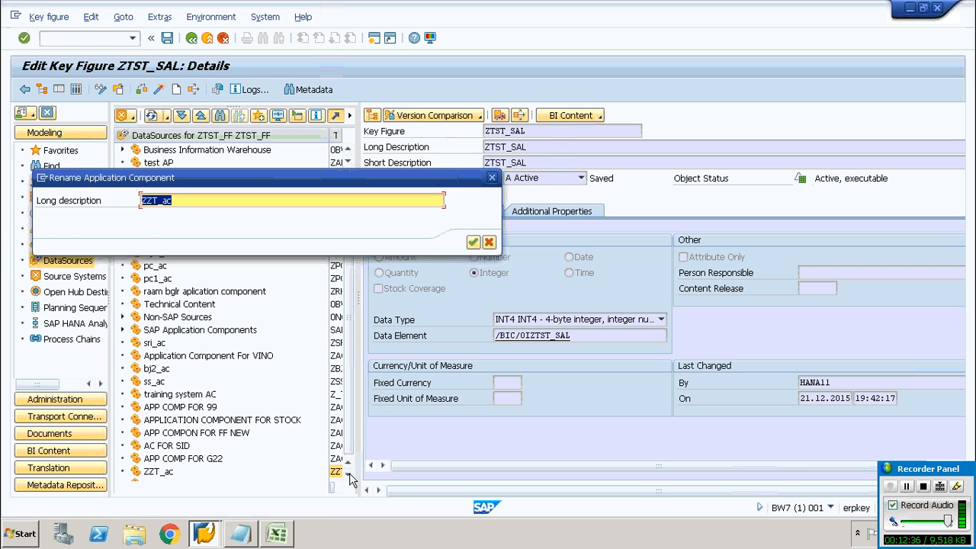
key("Return")
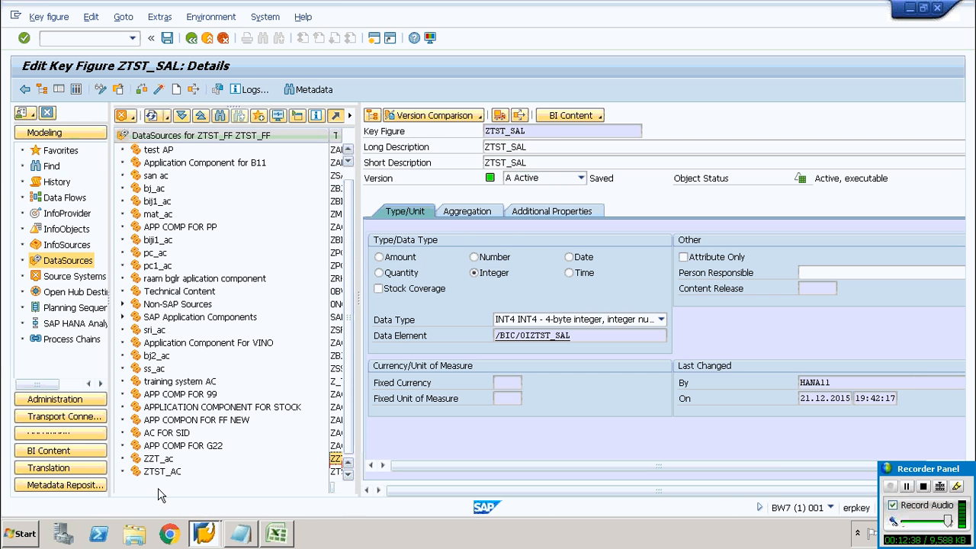
Create a Transaction Data DataSource named ZTST_DS under the ZTST_AC application component
left_click(156, 472)
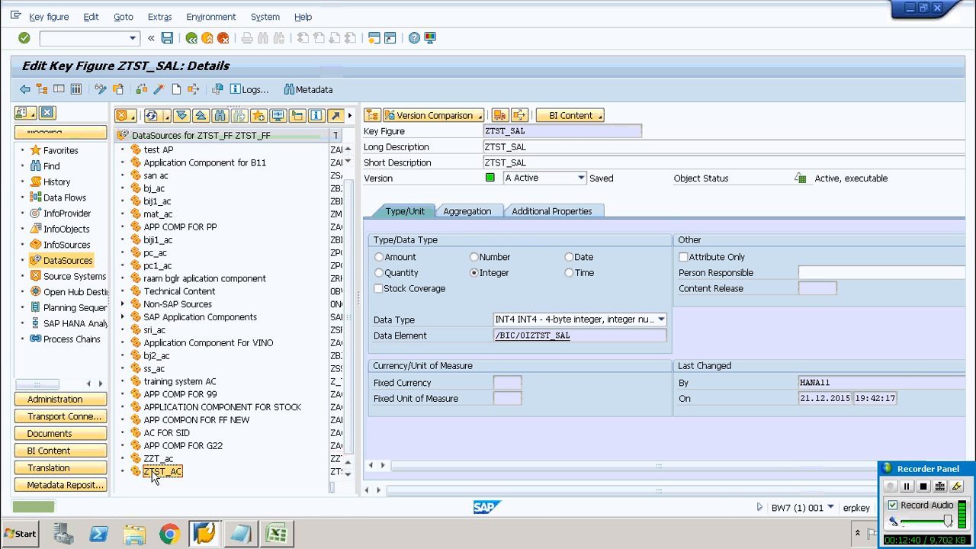
right_click(155, 473)
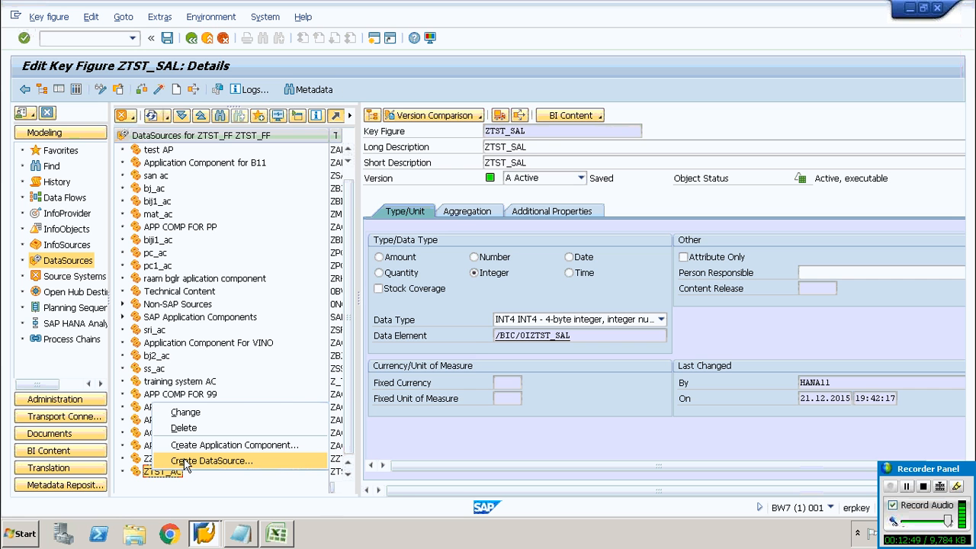
left_click(185, 462)
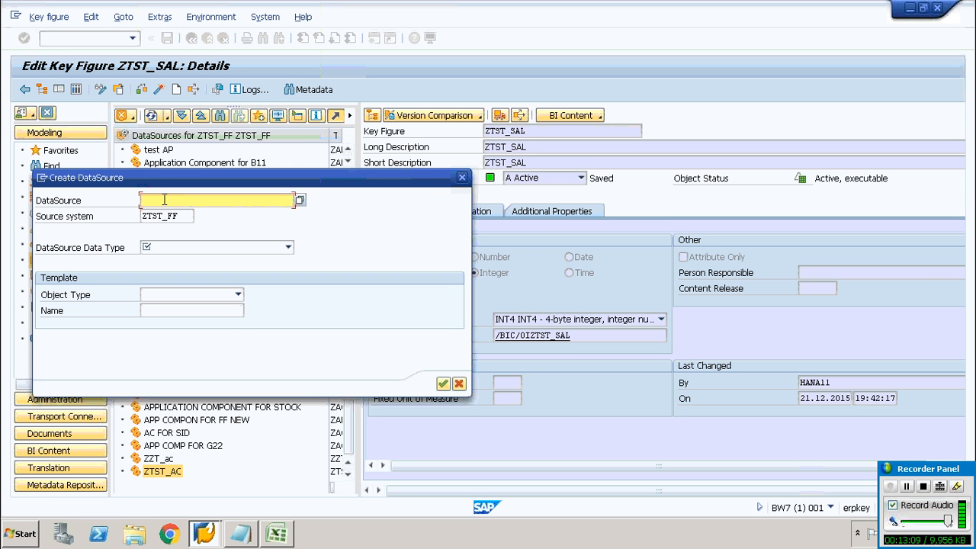
type("ZTST_DS")
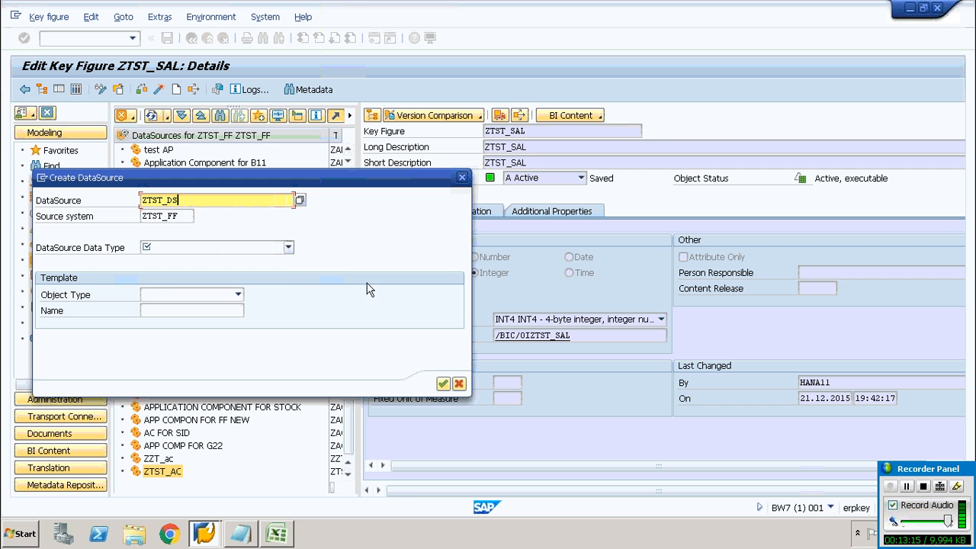
left_click(289, 248)
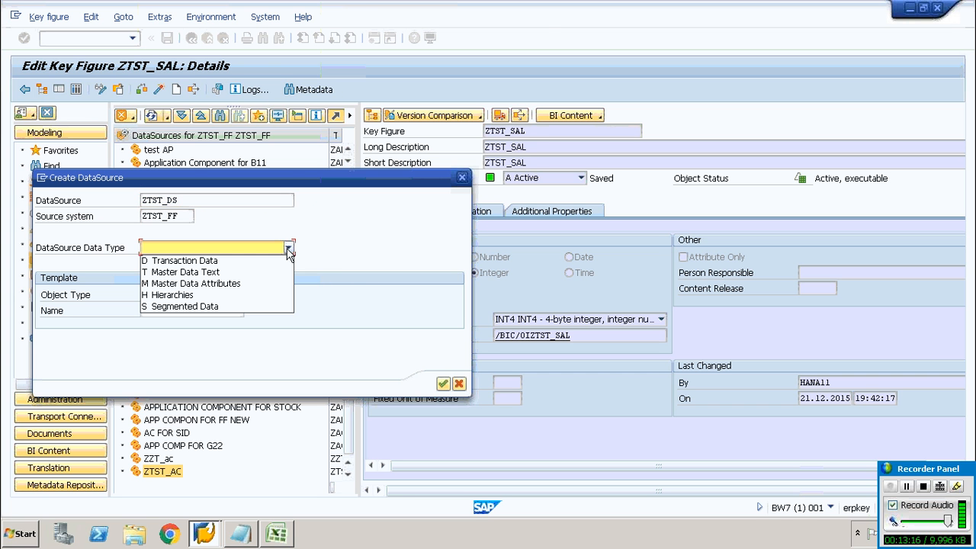
left_click(224, 263)
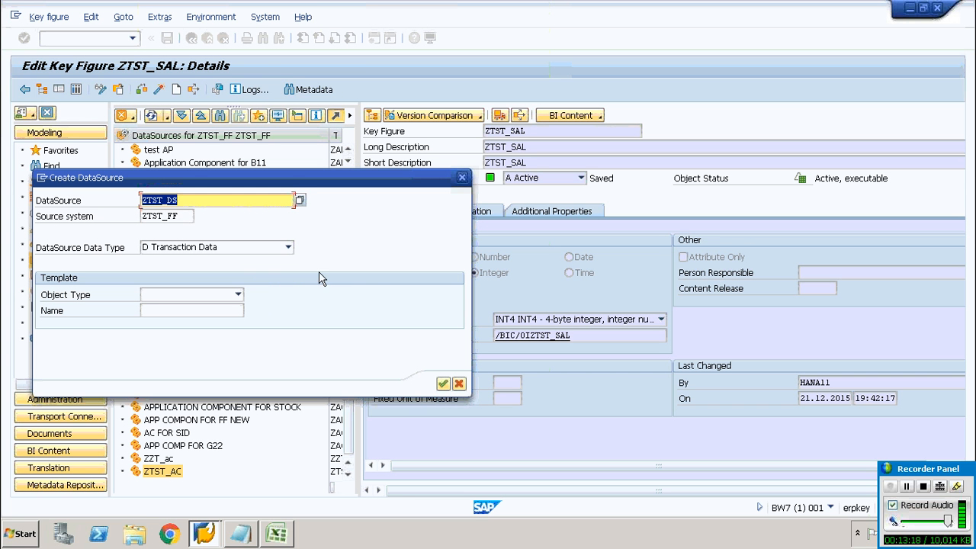
left_click(254, 200)
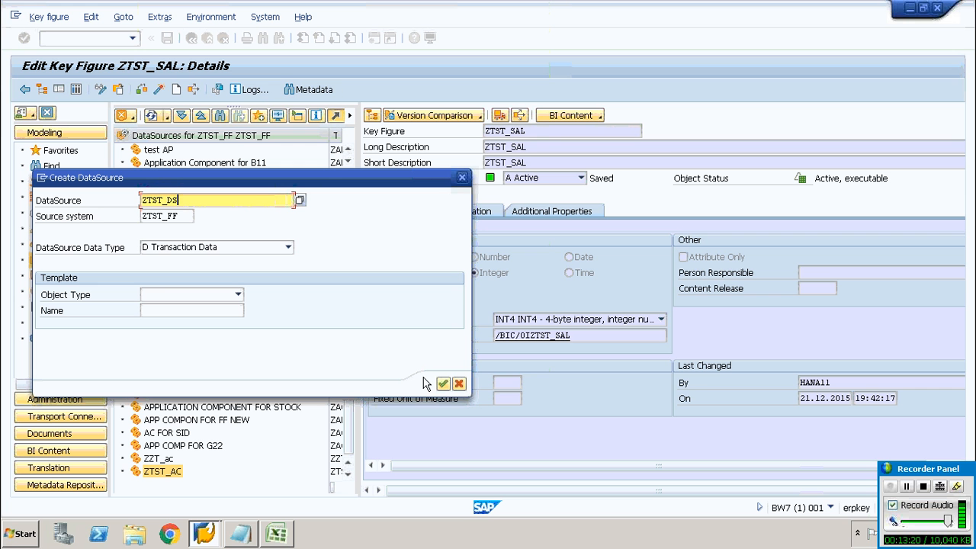
left_click(445, 385)
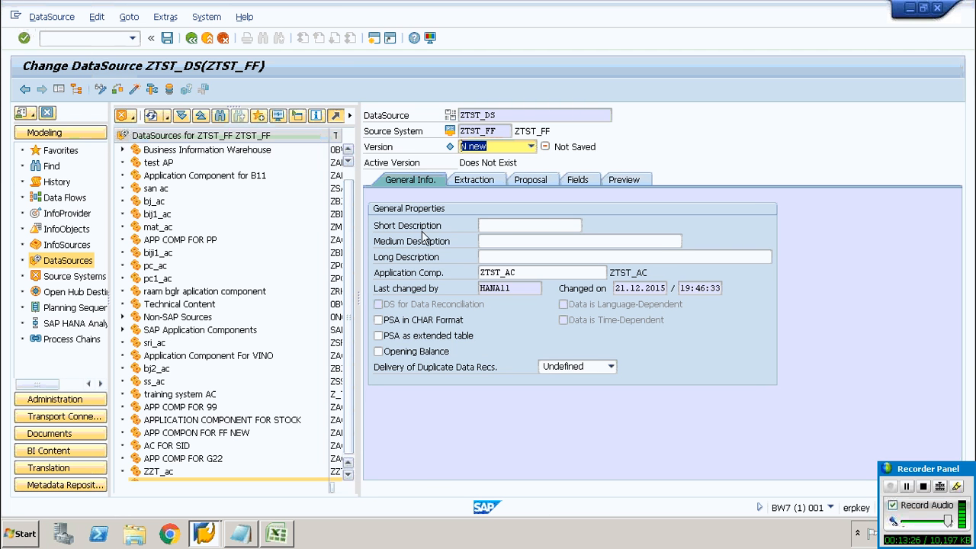
Enter ZTST_DS as the DataSource's short, medium and long descriptions
left_click(494, 226)
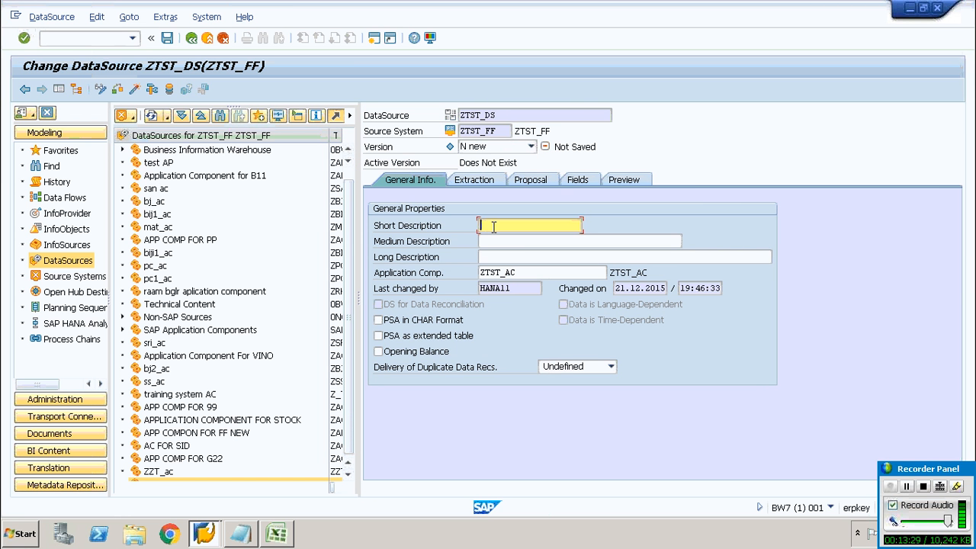
type("ZTST_AC")
key("BackSpace")
type("DS")
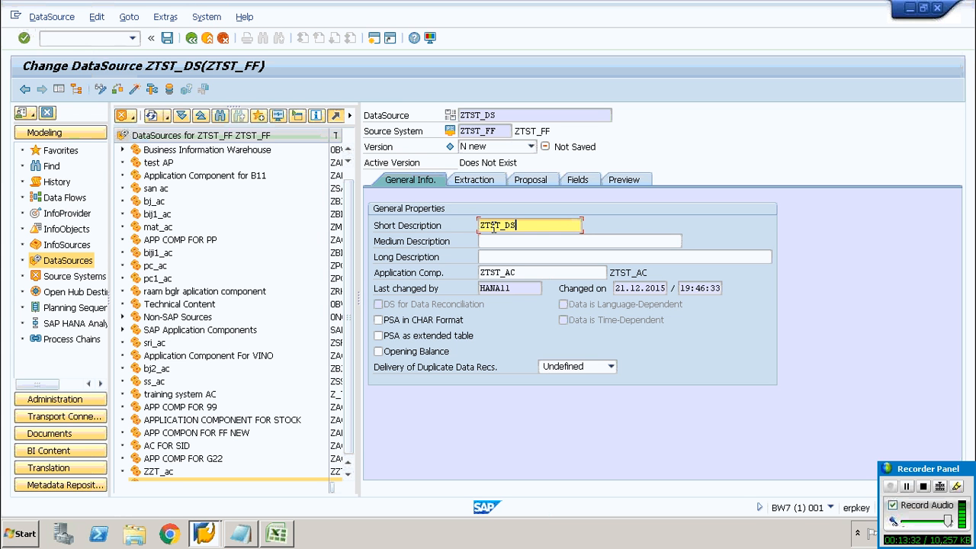
left_click_drag(538, 226, 451, 225)
left_click(452, 225)
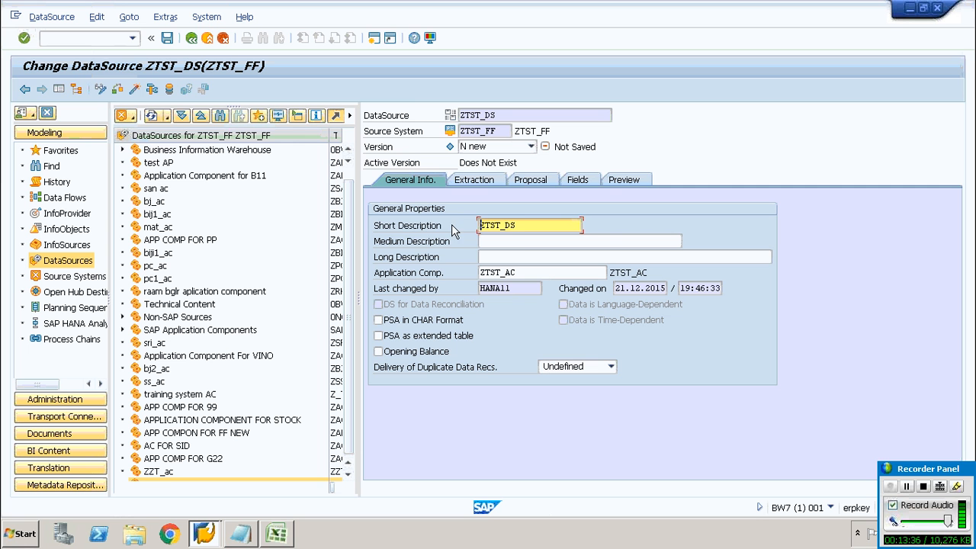
left_click(521, 241)
type("ZTST_DS")
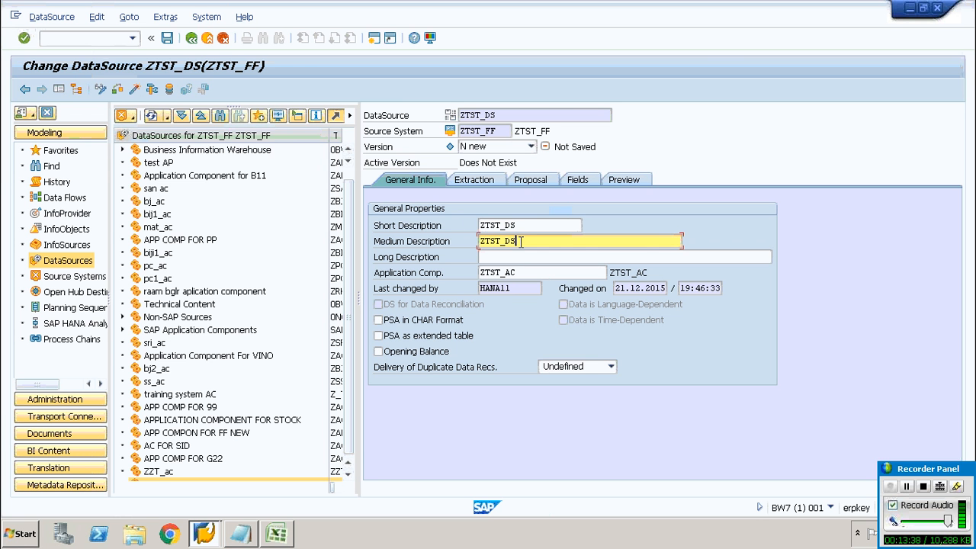
left_click(518, 260)
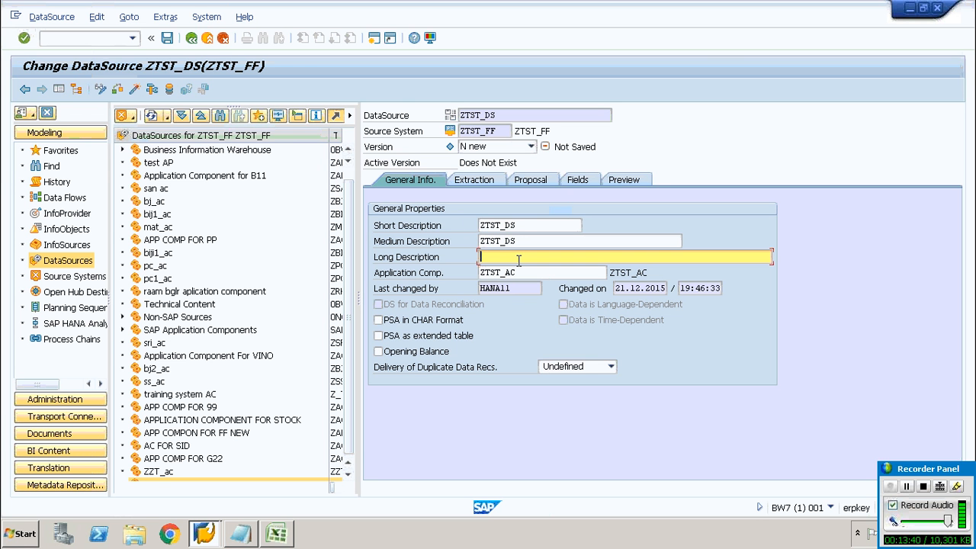
type("ZTST_DS")
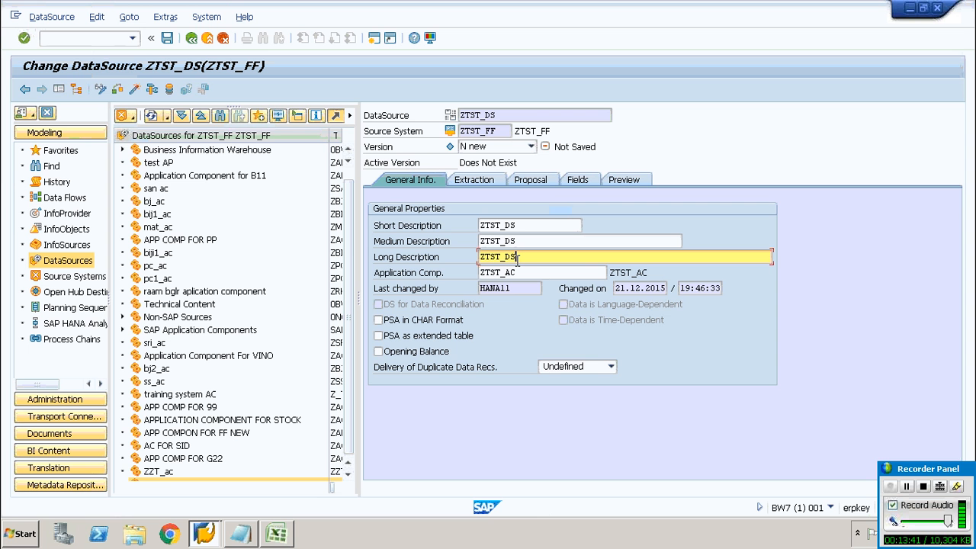
In the extraction settings, select the InfoCub.csv file from the Desktop as the source file name
left_click(473, 180)
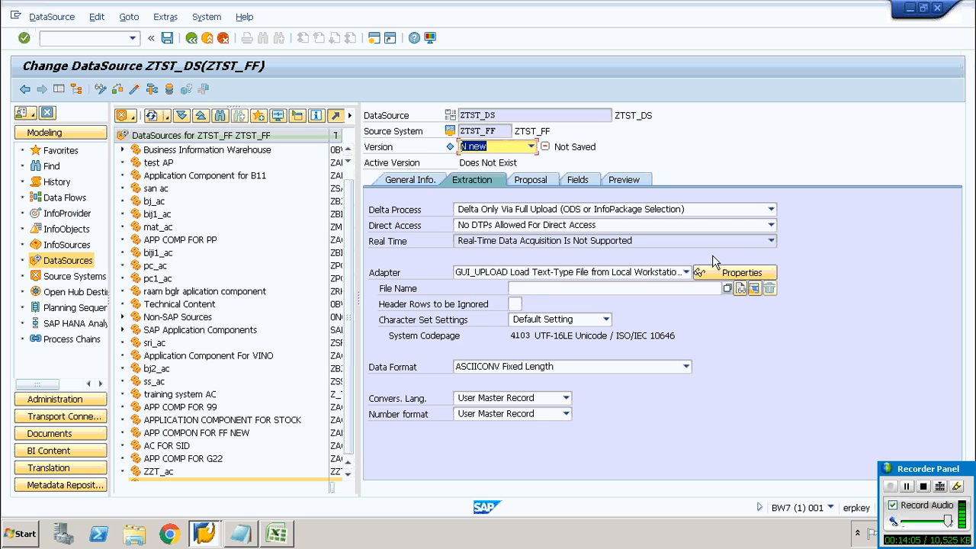
left_click(771, 228)
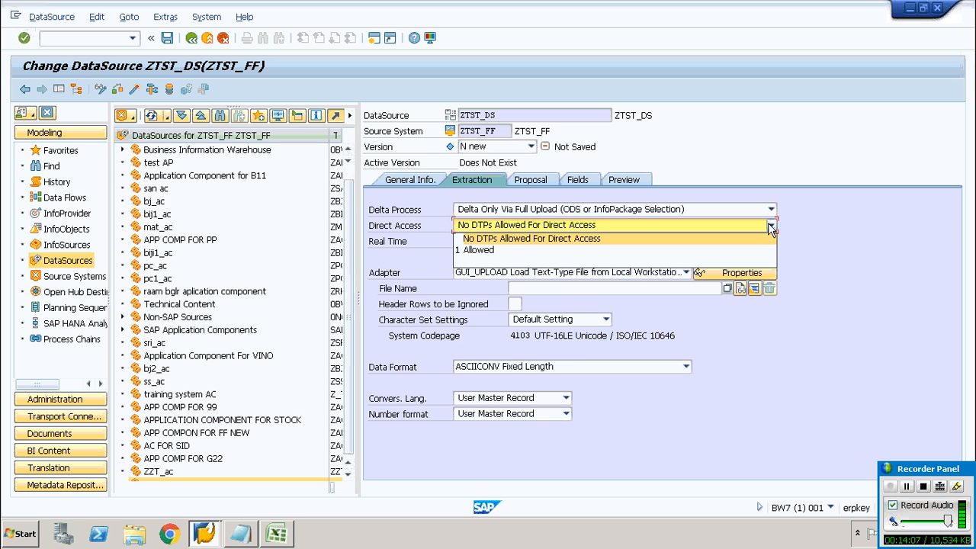
left_click(823, 236)
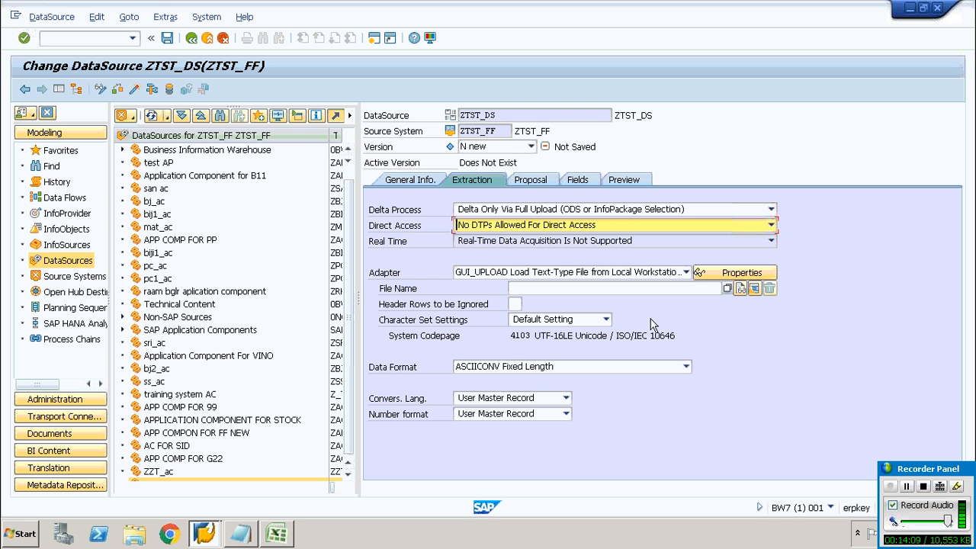
left_click(638, 288)
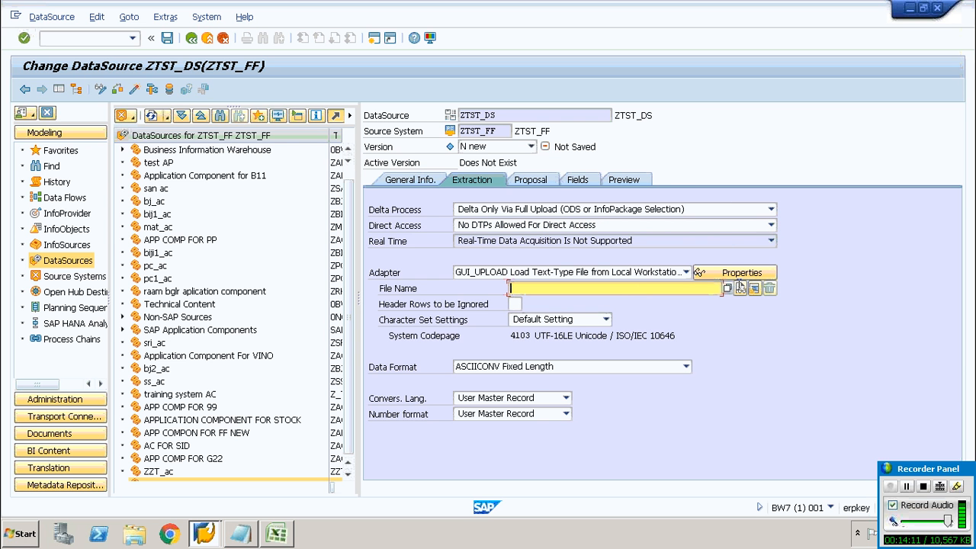
left_click(728, 290)
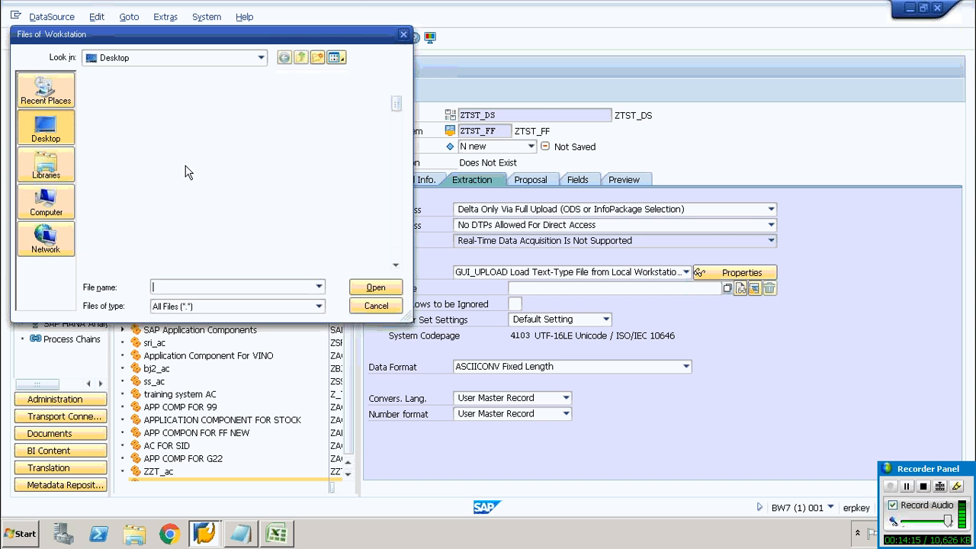
left_click(166, 162)
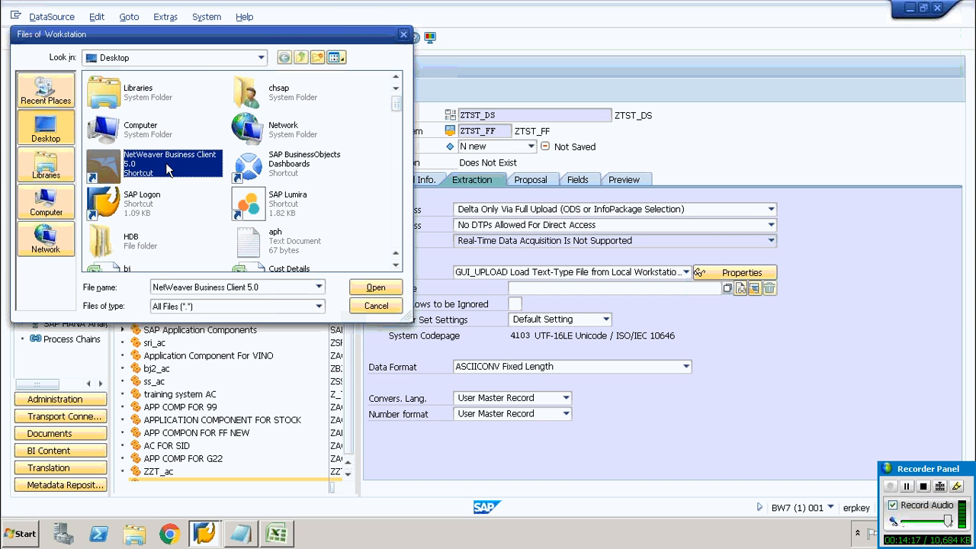
key("i")
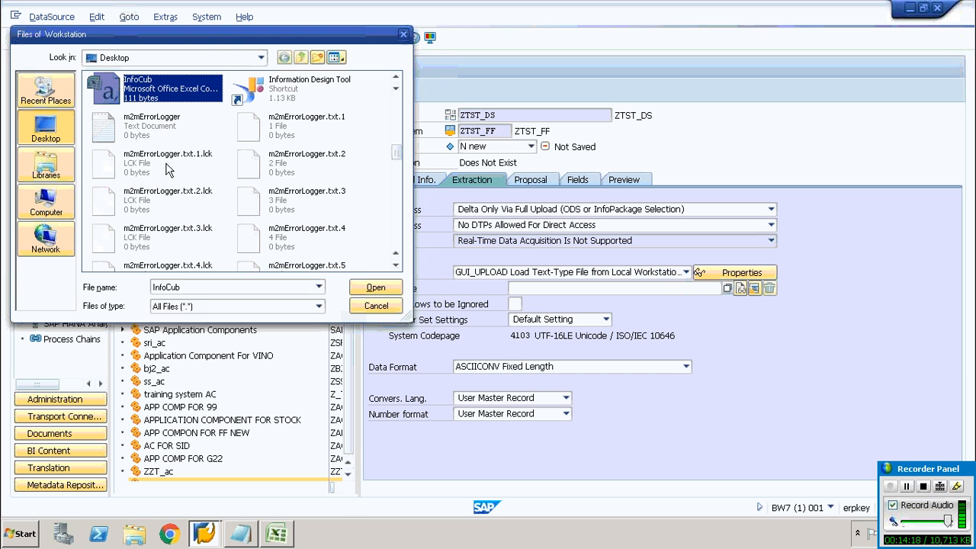
double_click(160, 90)
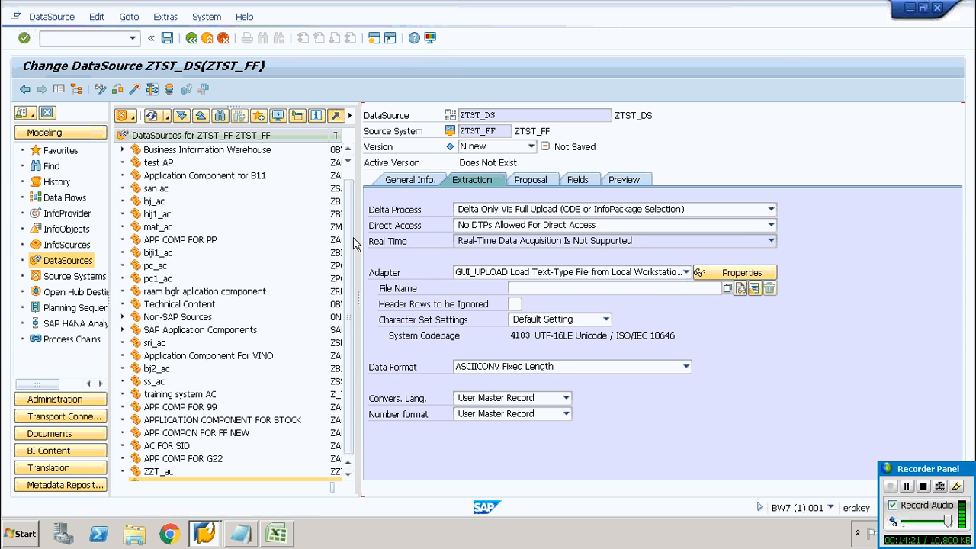
Set header rows to be ignored to 1, data format to CSVFLCONV, data separator to ',' and escape sign to '"'
left_click(517, 303)
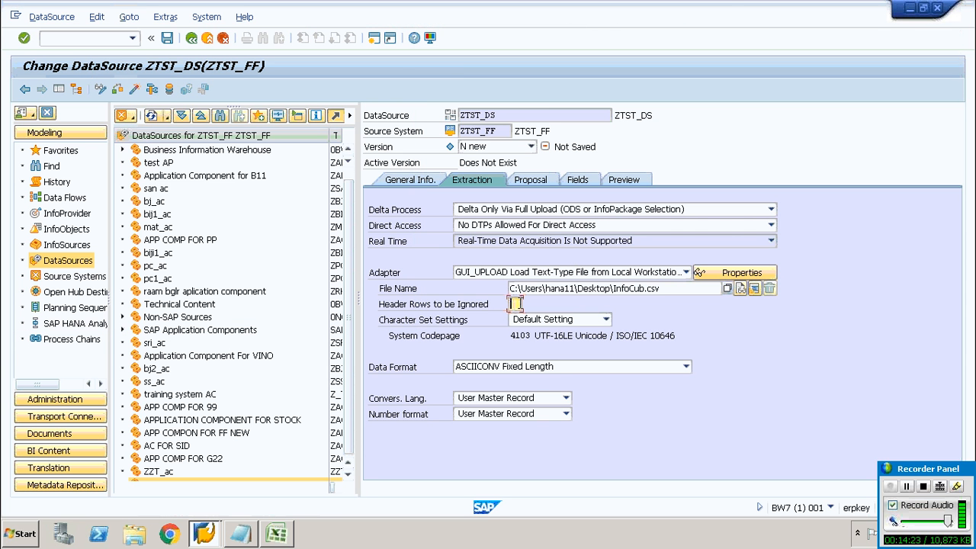
type("1")
left_click(601, 367)
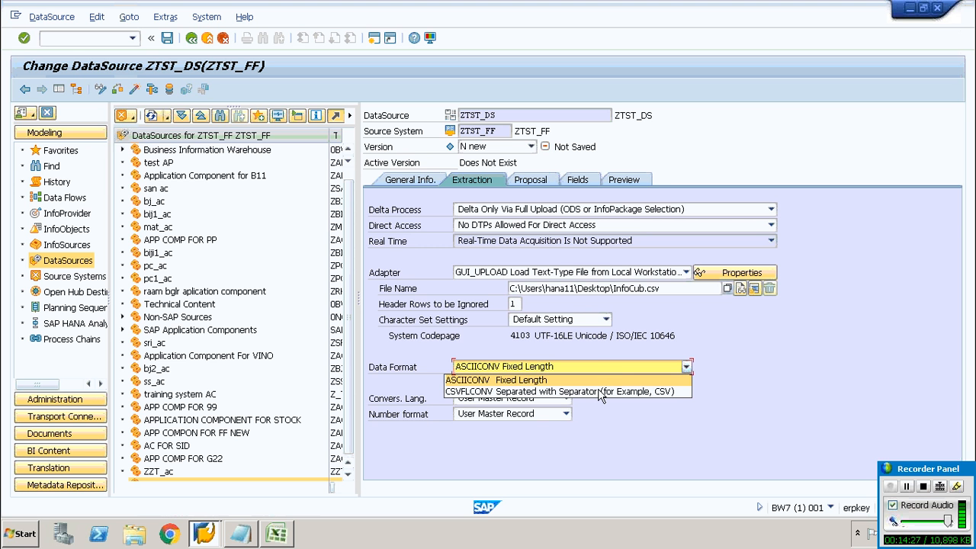
left_click(599, 391)
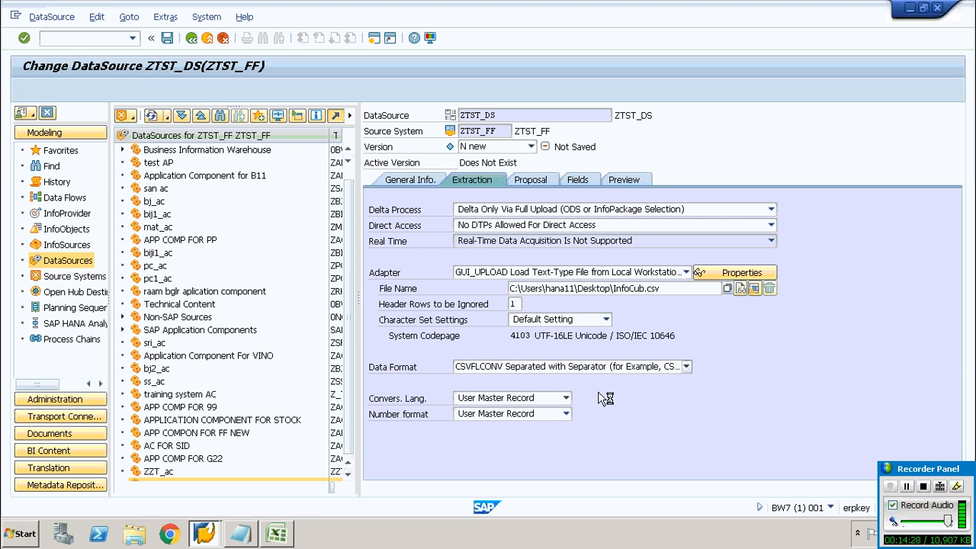
left_click(522, 383)
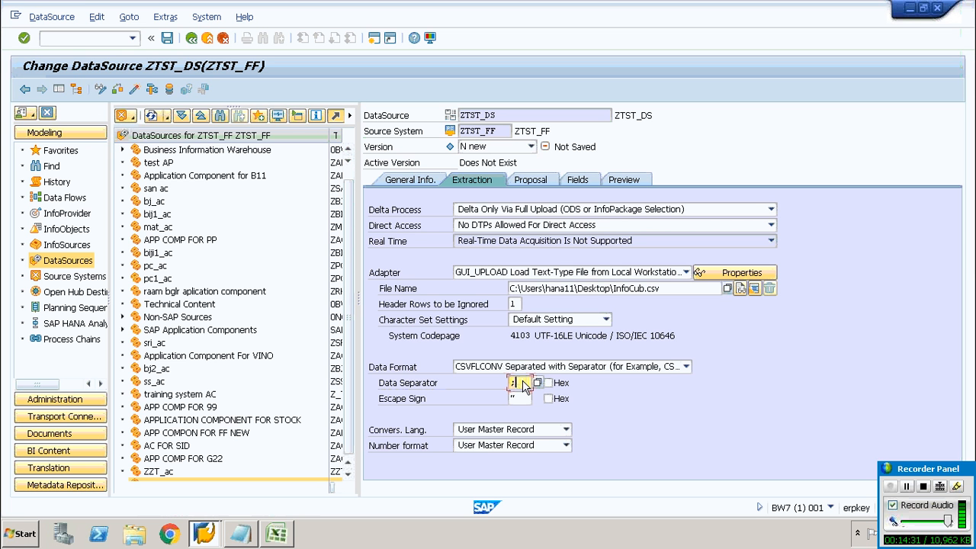
key("BackSpace")
type(",")
left_click(524, 399)
type("\"")
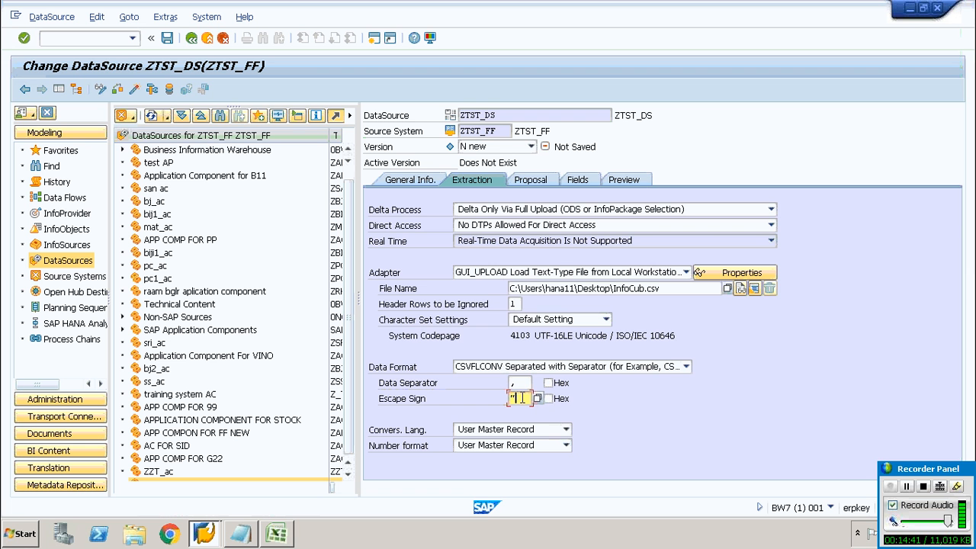
Load example data from the file to generate the DataSource field proposal
left_click(540, 188)
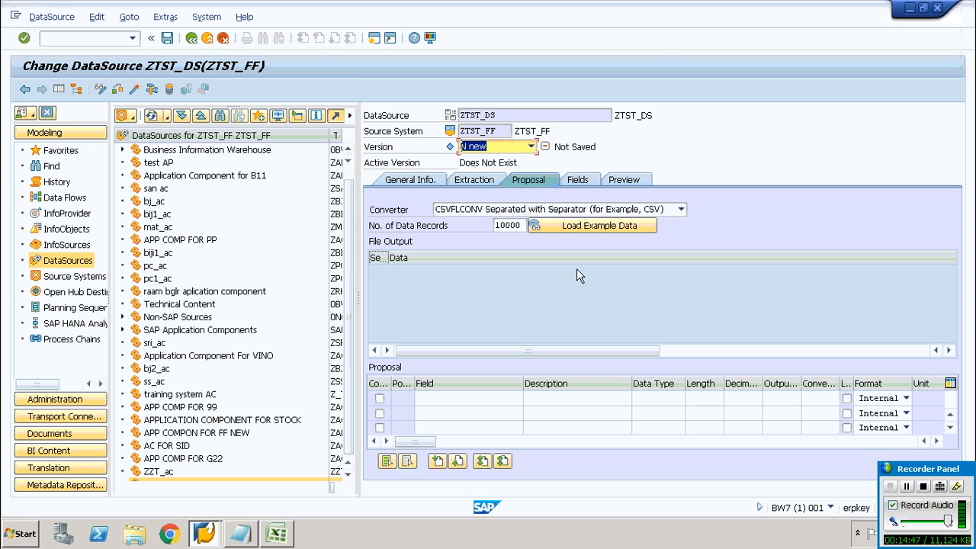
left_click(575, 224)
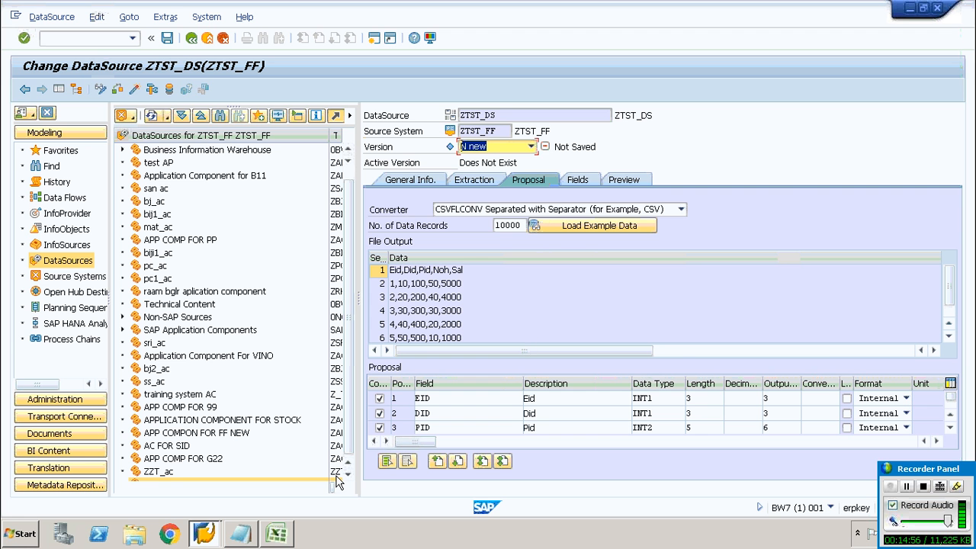
left_click(276, 536)
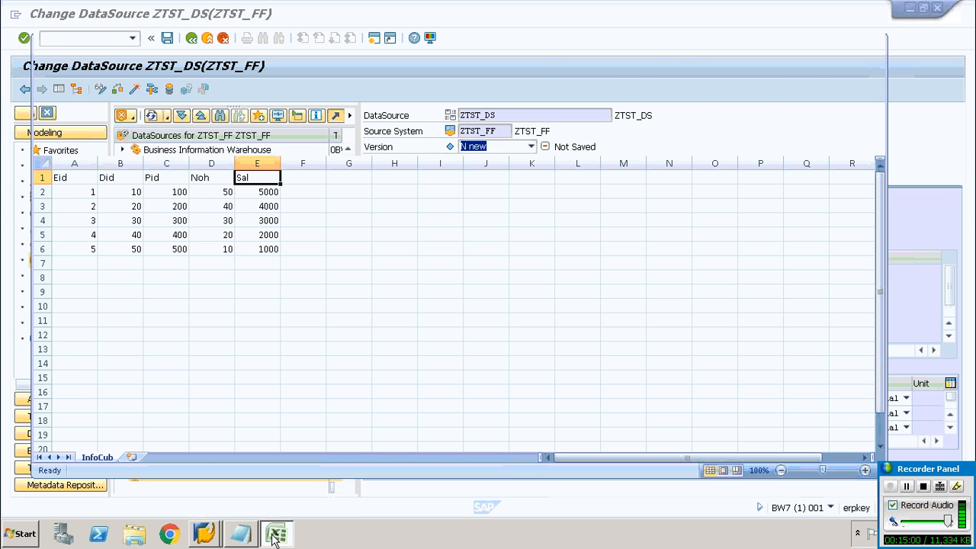
left_click(275, 539)
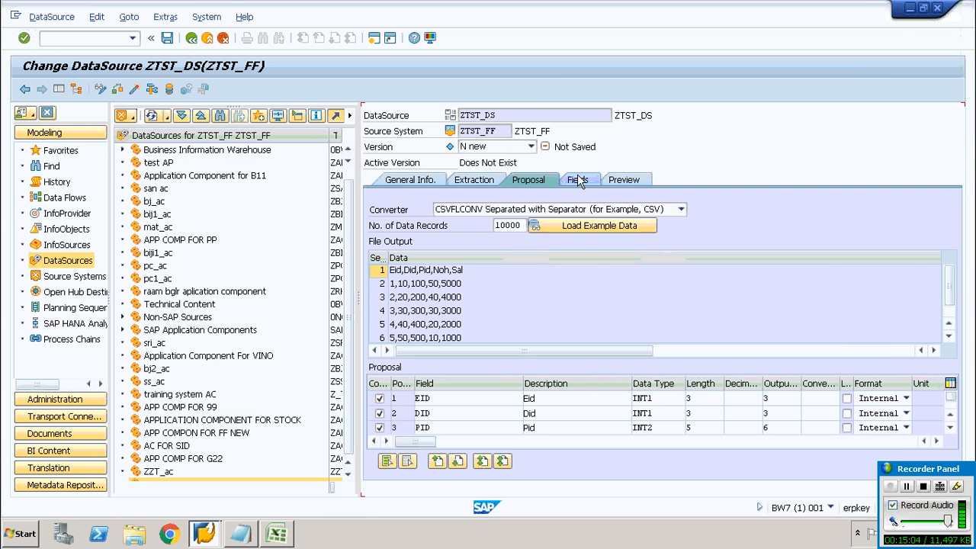
Check the proposed fields, then activate the DataSource and read its preview data
left_click(579, 179)
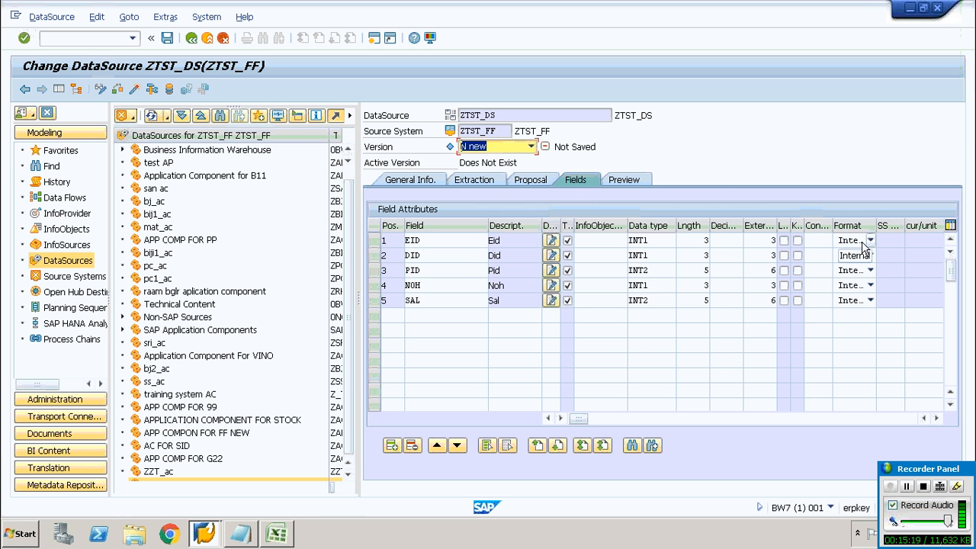
left_click(626, 179)
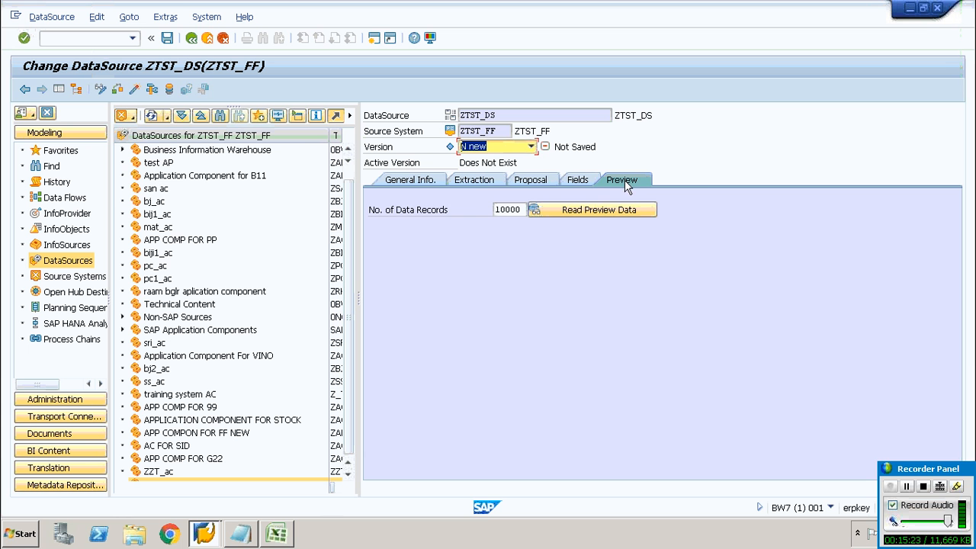
left_click(618, 208)
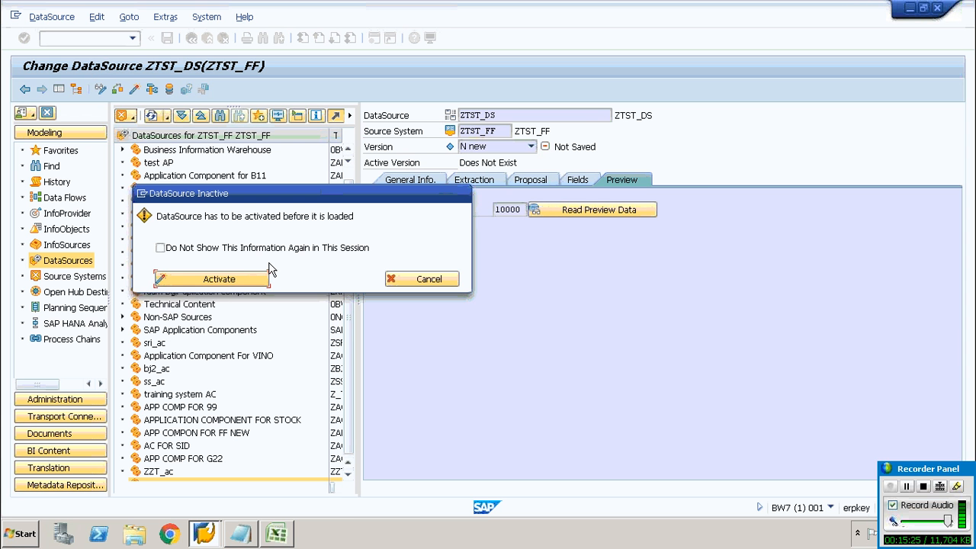
left_click(241, 282)
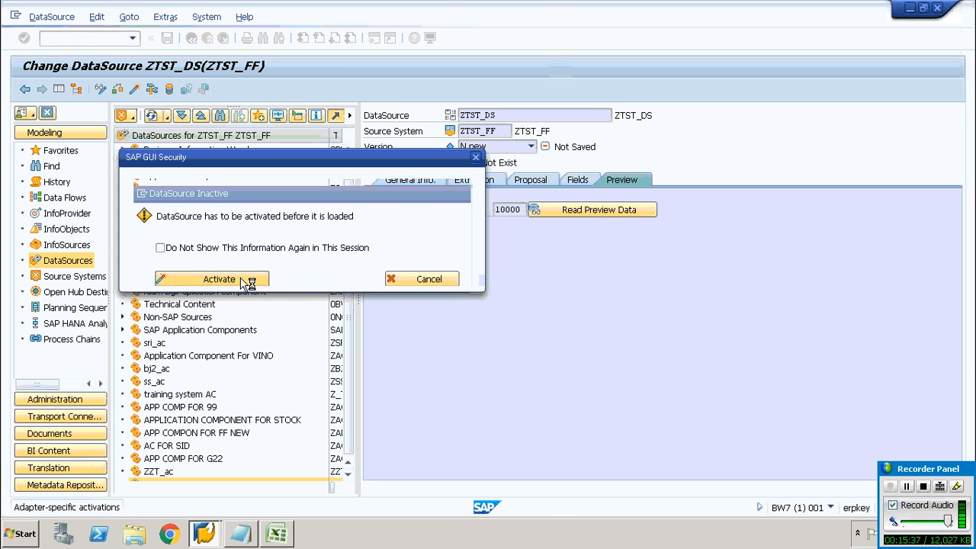
left_click(175, 280)
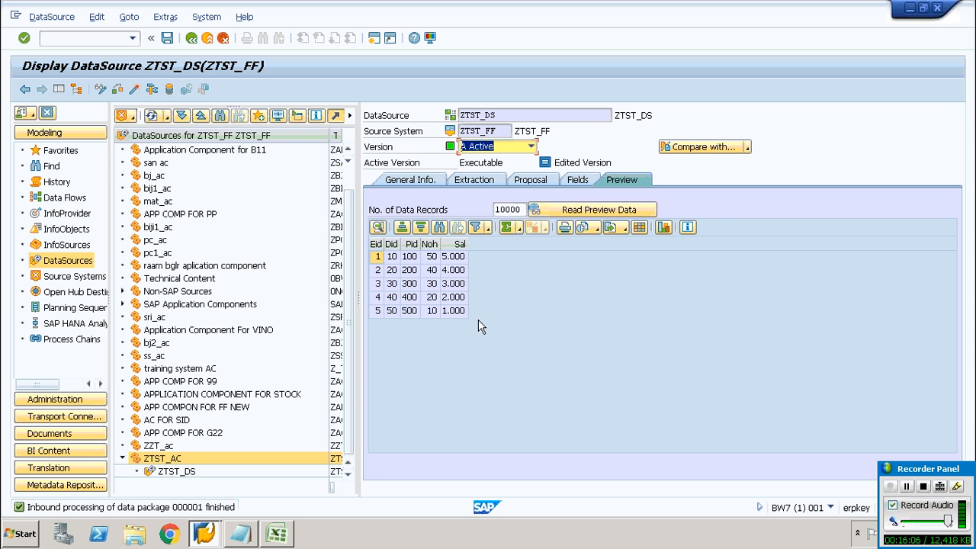
Create an InfoPackage named ZTST_IP for the ZTST_DS DataSource
left_click(908, 486)
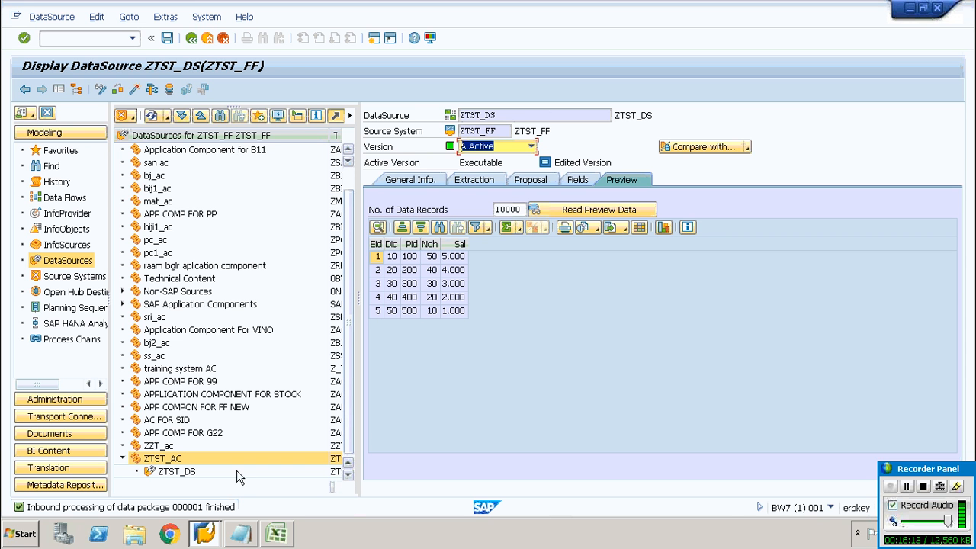
left_click(174, 472)
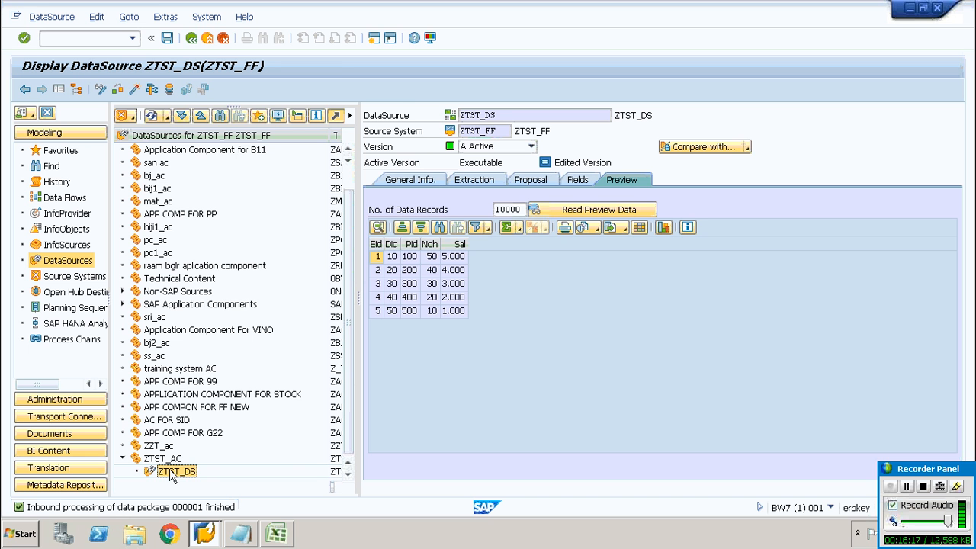
right_click(171, 474)
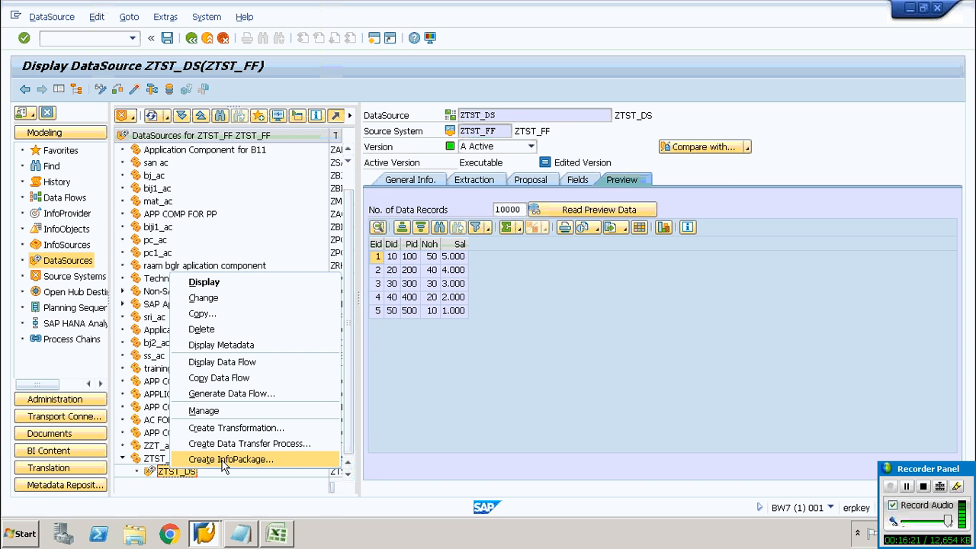
left_click(224, 462)
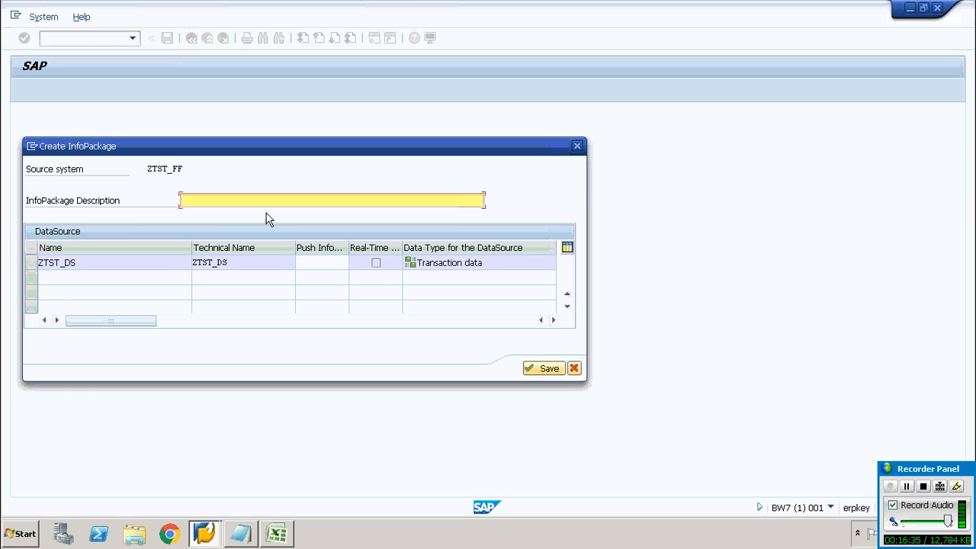
type("ZTST_IP")
left_click(544, 370)
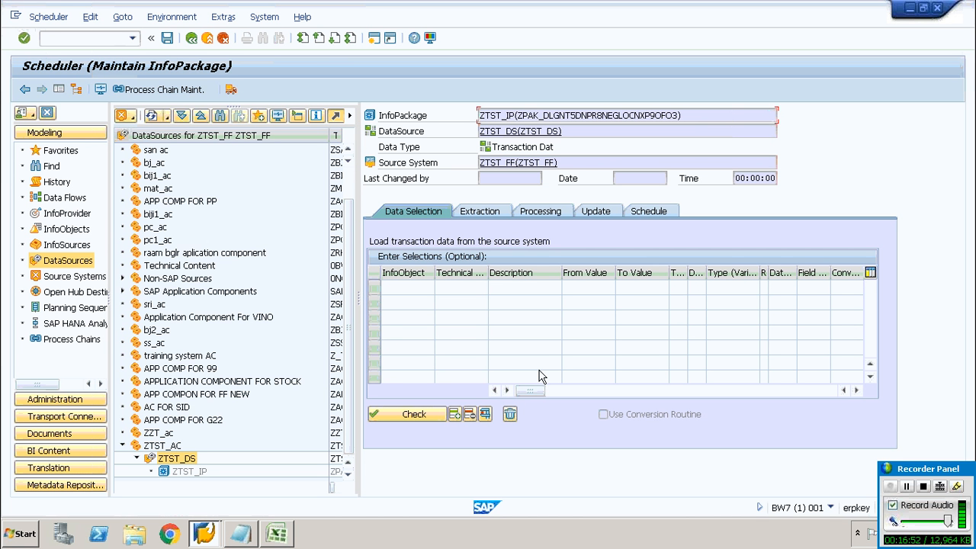
Check the InfoPackage and read the help text for the check message
left_click(412, 418)
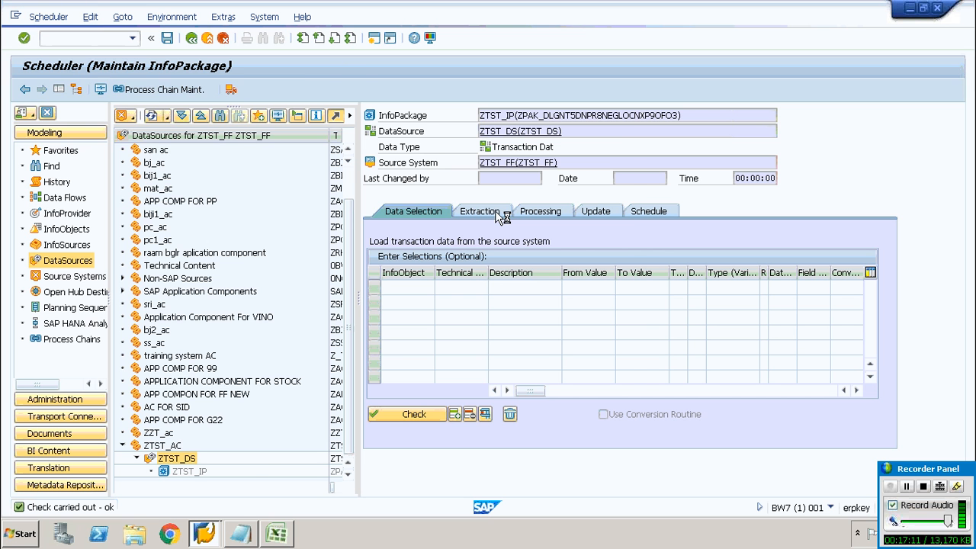
key("F1")
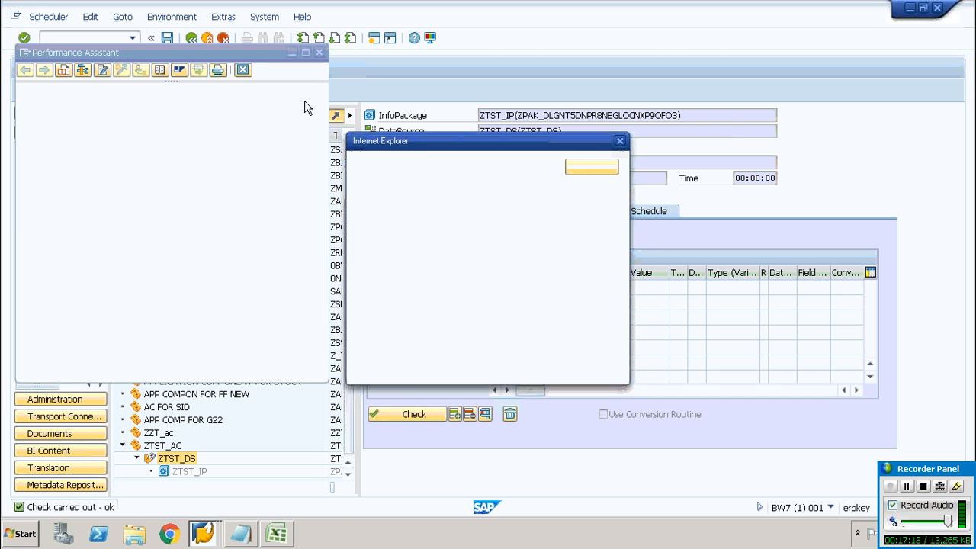
left_click(593, 169)
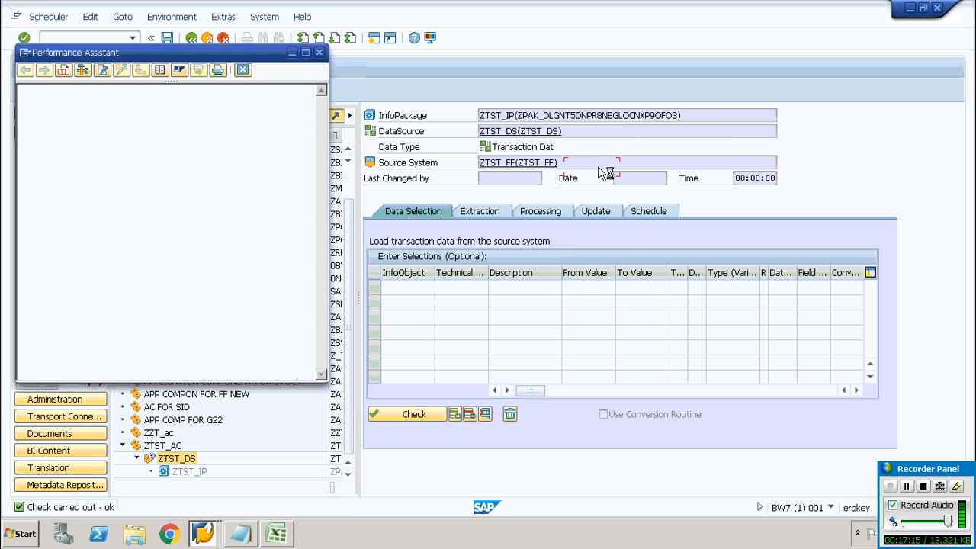
left_click(318, 52)
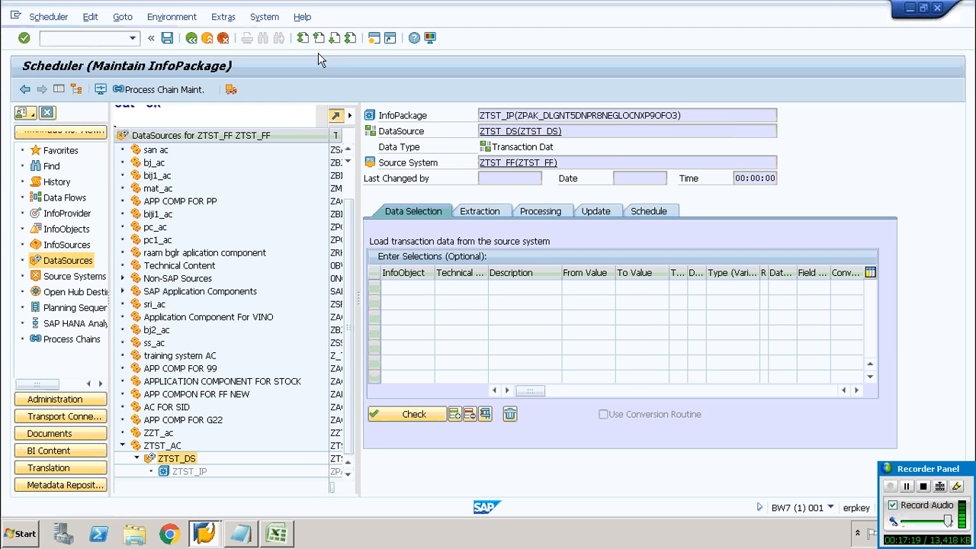
Review the InfoPackage's extraction, processing and update settings
left_click(488, 211)
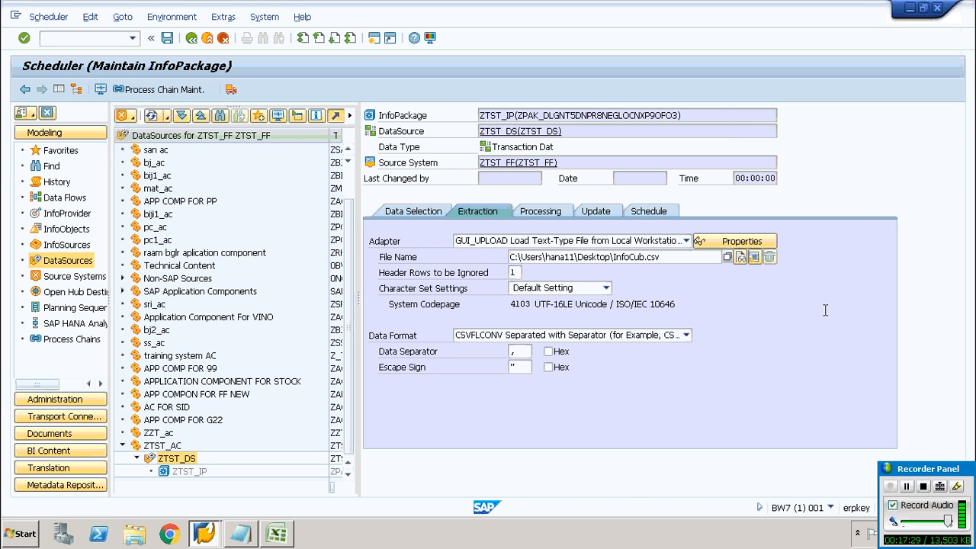
left_click(560, 214)
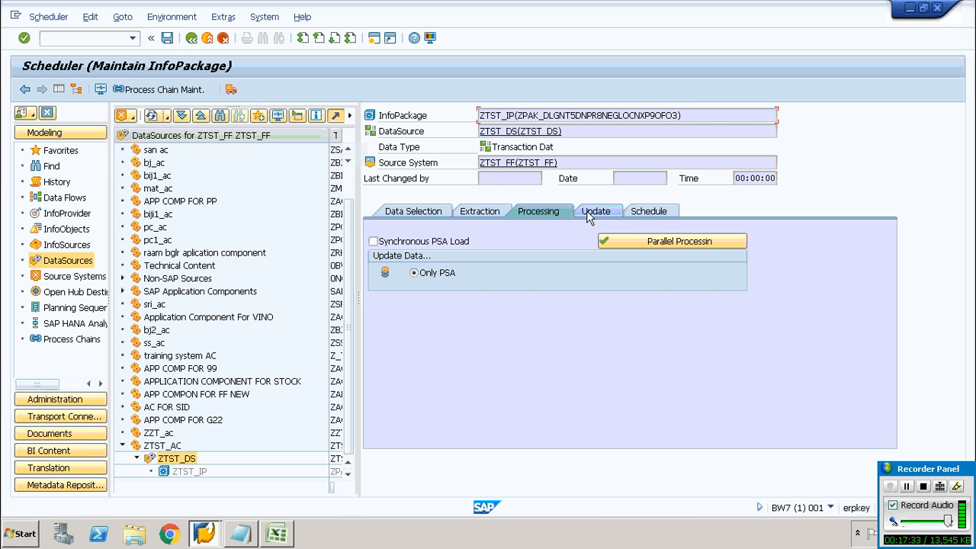
left_click(587, 214)
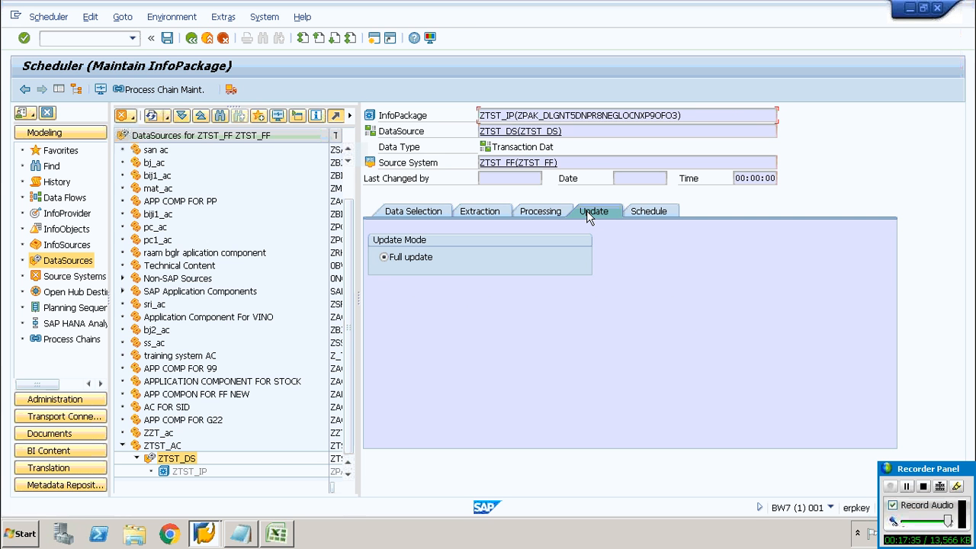
Start the data load immediately, granting access to the InfoCub.csv file
left_click(663, 211)
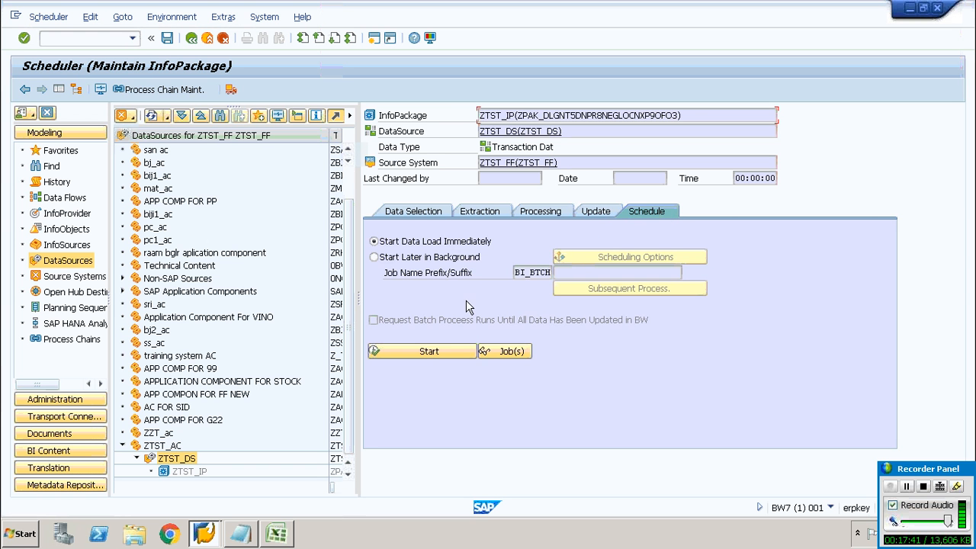
left_click(423, 354)
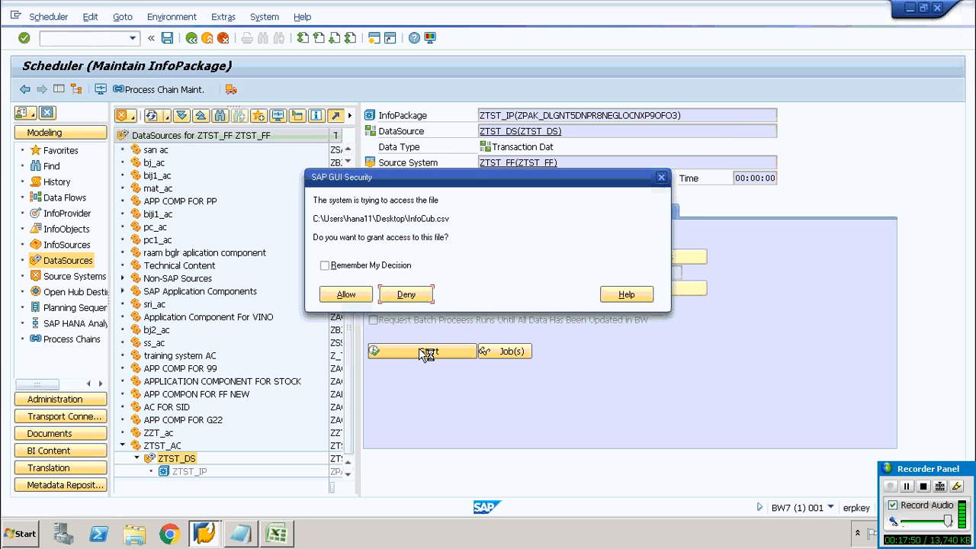
left_click(348, 296)
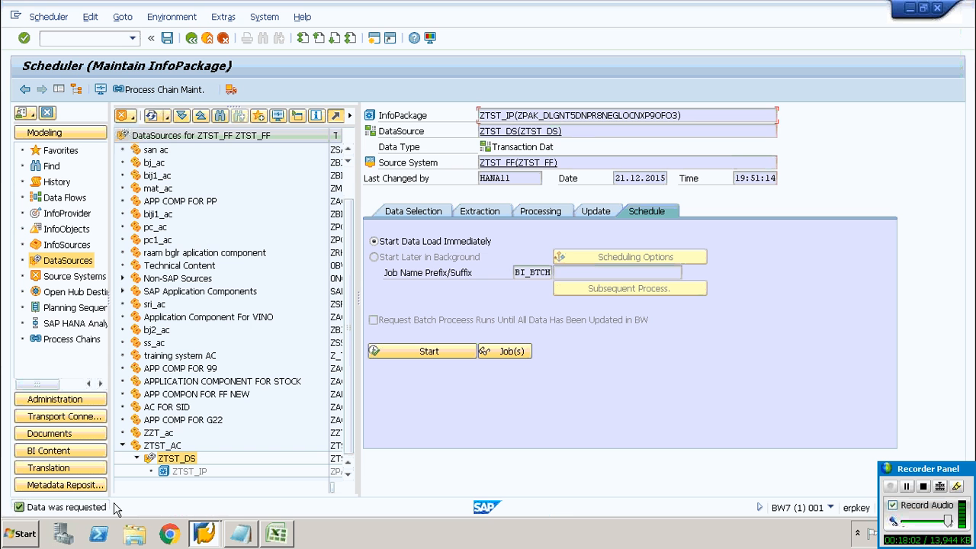
Create an InfoCube ZTST_IC with description ZTST_IC in the ztst_IA InfoArea
left_click(68, 214)
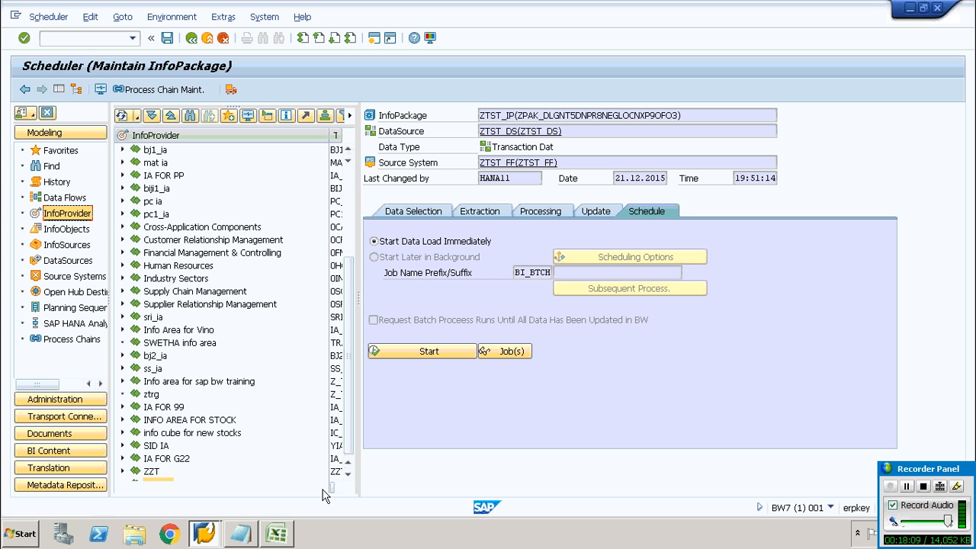
left_click(348, 474)
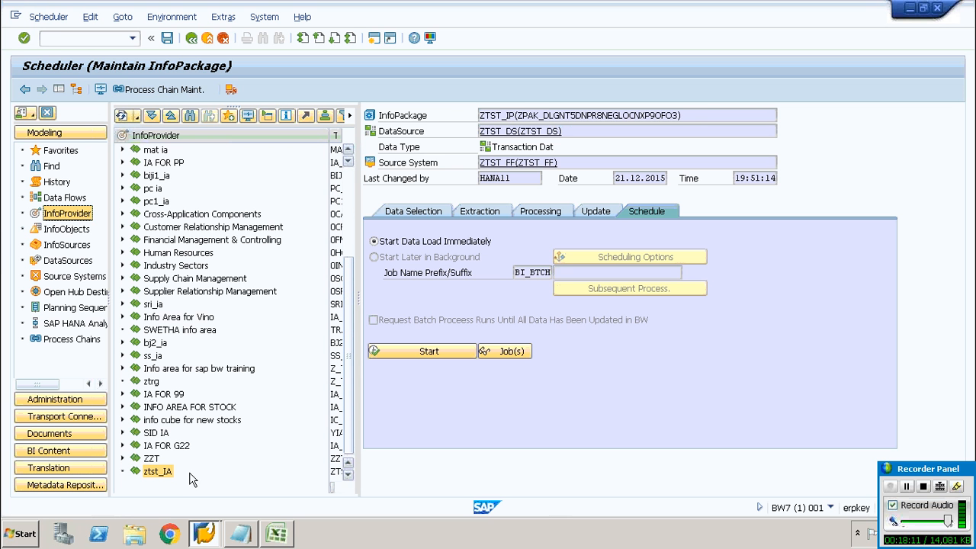
left_click(162, 478)
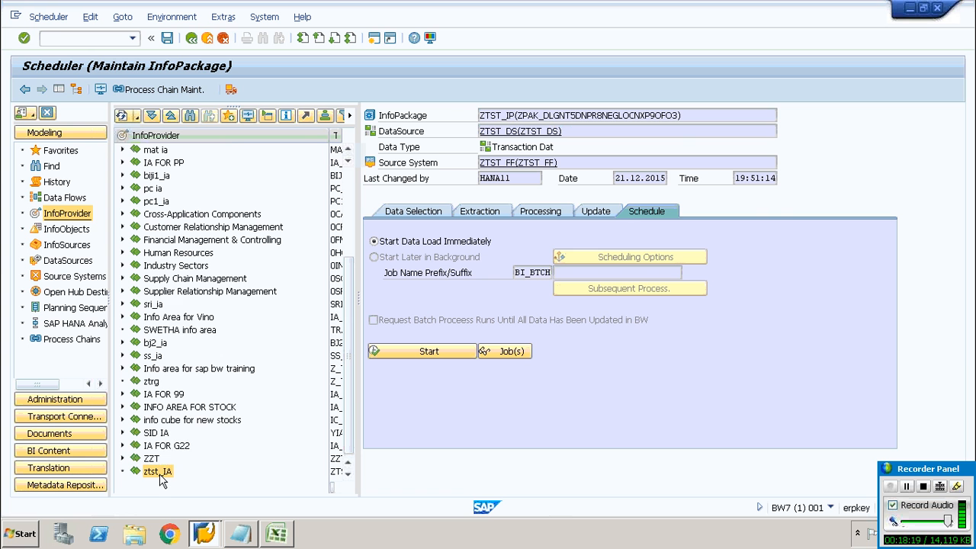
right_click(161, 476)
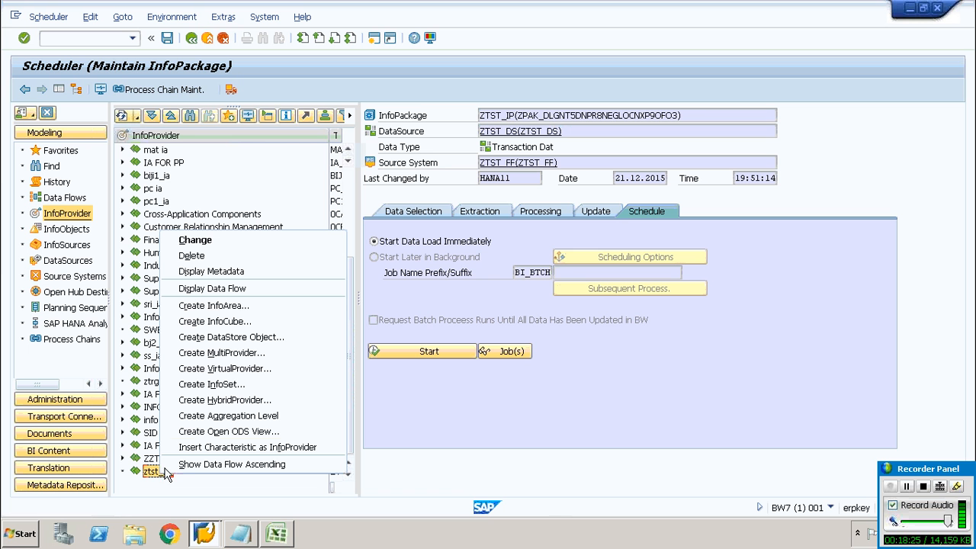
left_click(226, 323)
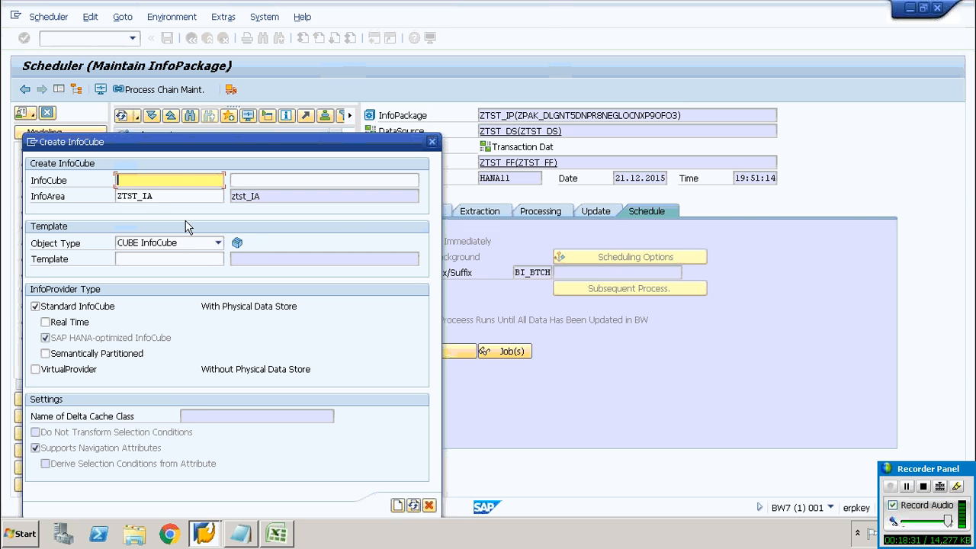
type("ZTST_IC")
left_click_drag(156, 180, 96, 182)
key("ctrl+c")
left_click(96, 182)
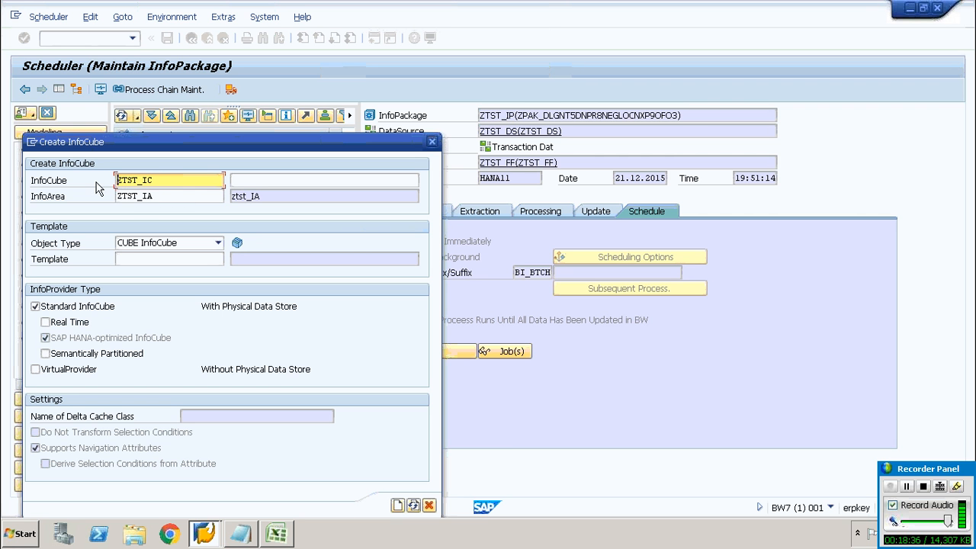
left_click(241, 180)
key("ctrl+v")
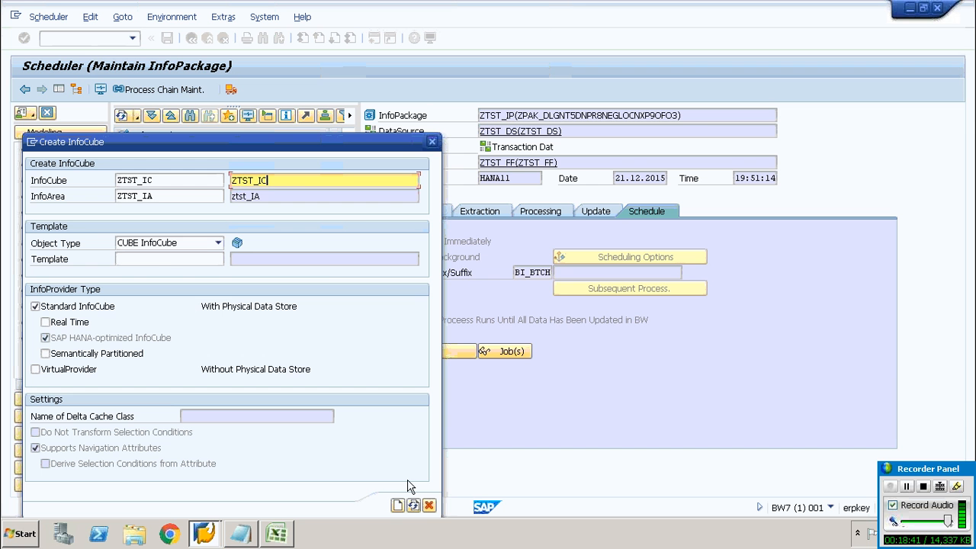
left_click(398, 508)
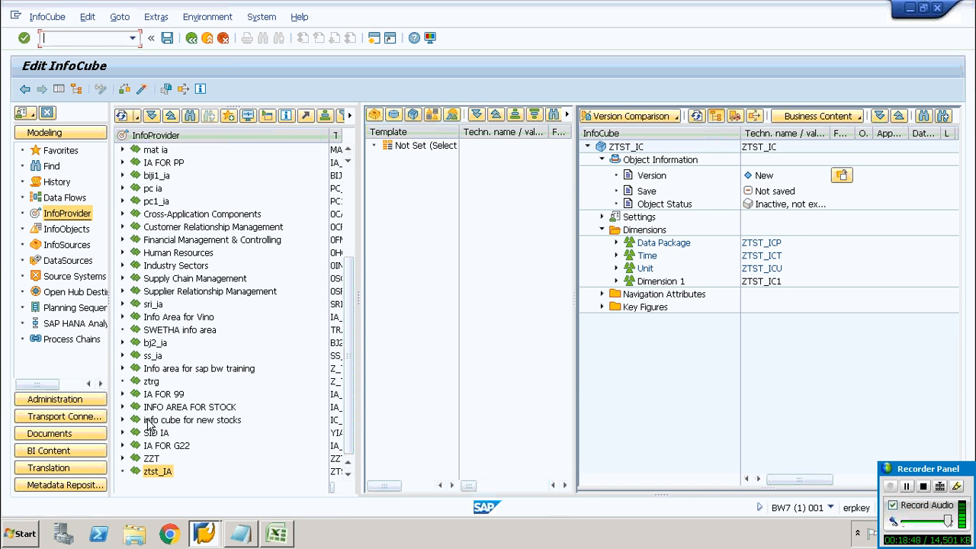
Try to activate the InfoCube ZTST_IC
left_click(142, 89)
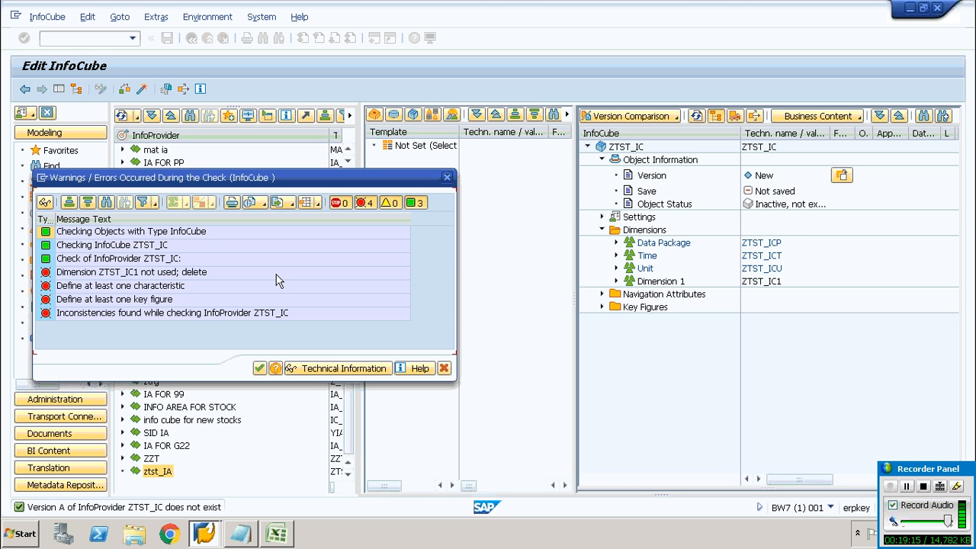
left_click(447, 179)
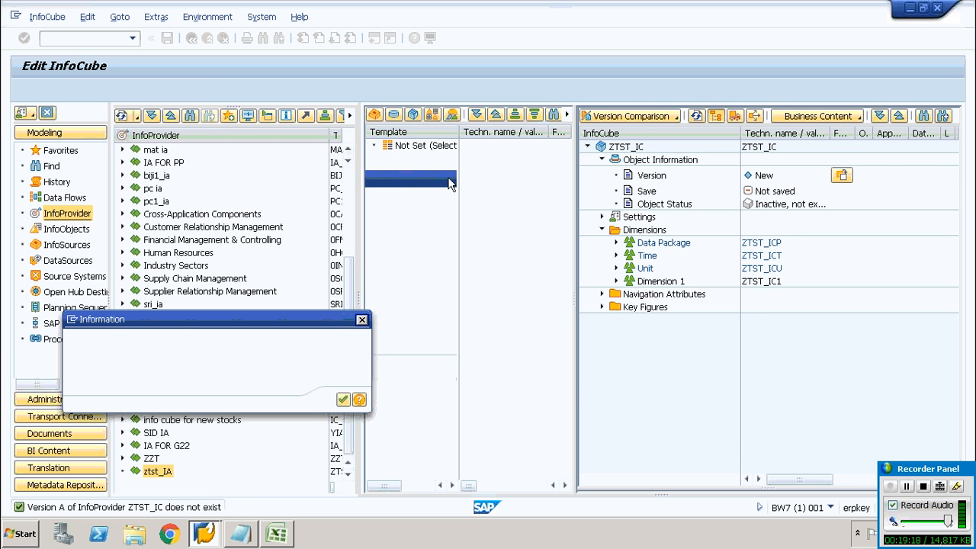
left_click(364, 321)
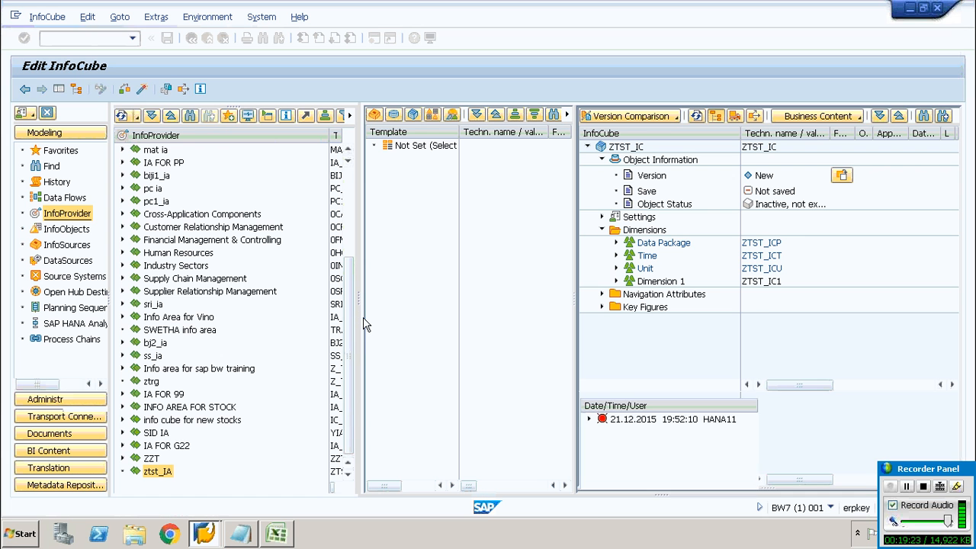
Use the ZTST_IOC InfoObject catalog as template and expand its characteristics
left_click(432, 115)
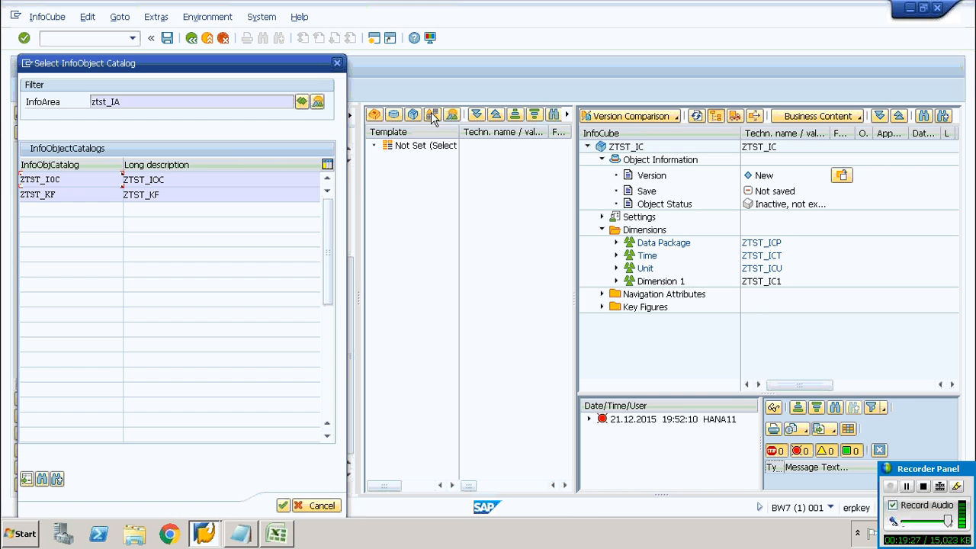
double_click(74, 182)
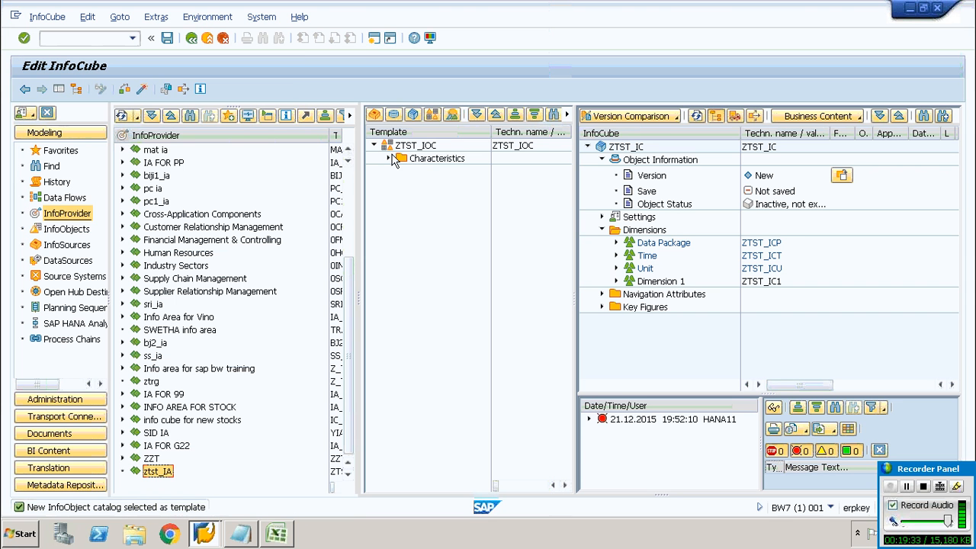
left_click(389, 158)
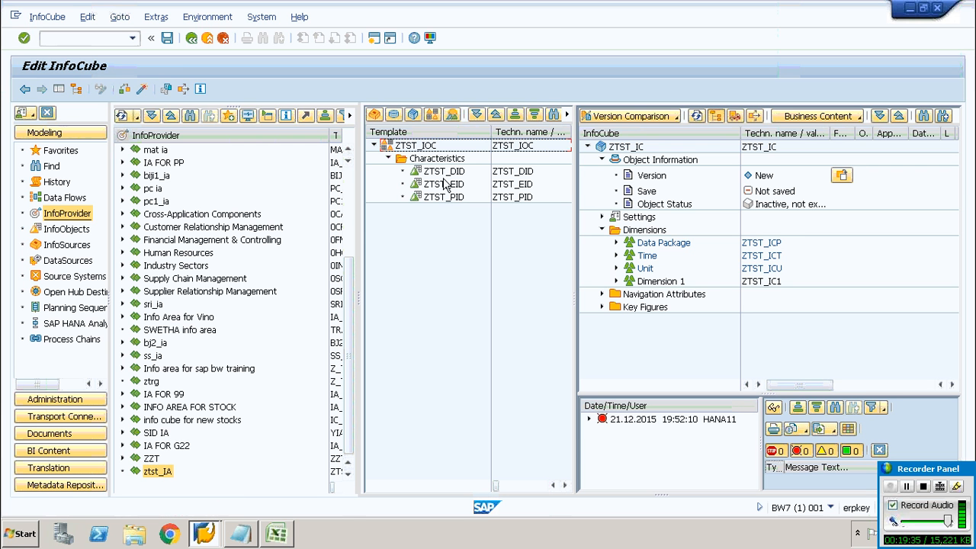
Add characteristics ZTST_DID, ZTST_EID and ZTST_PID to Dimension 1 of the InfoCube
left_click_drag(447, 172, 646, 282)
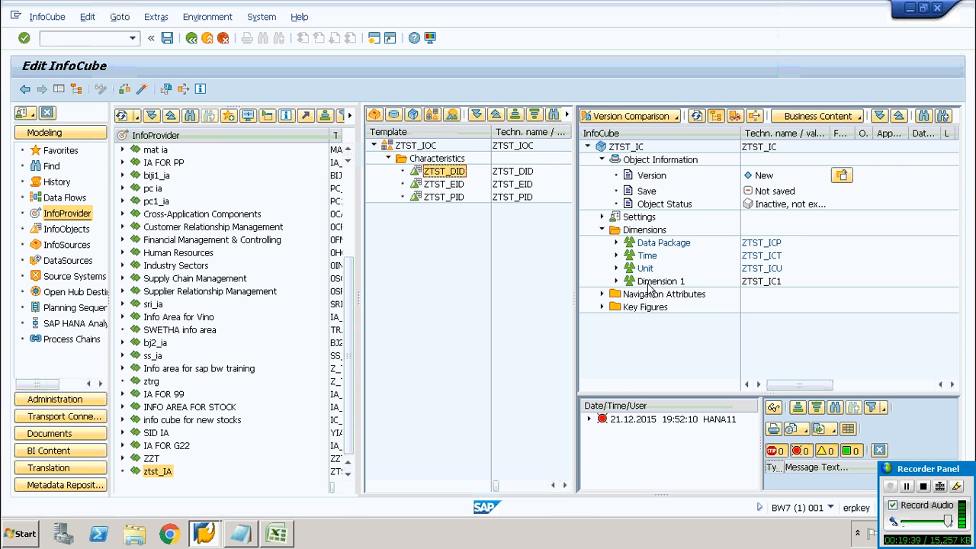
left_click(441, 187)
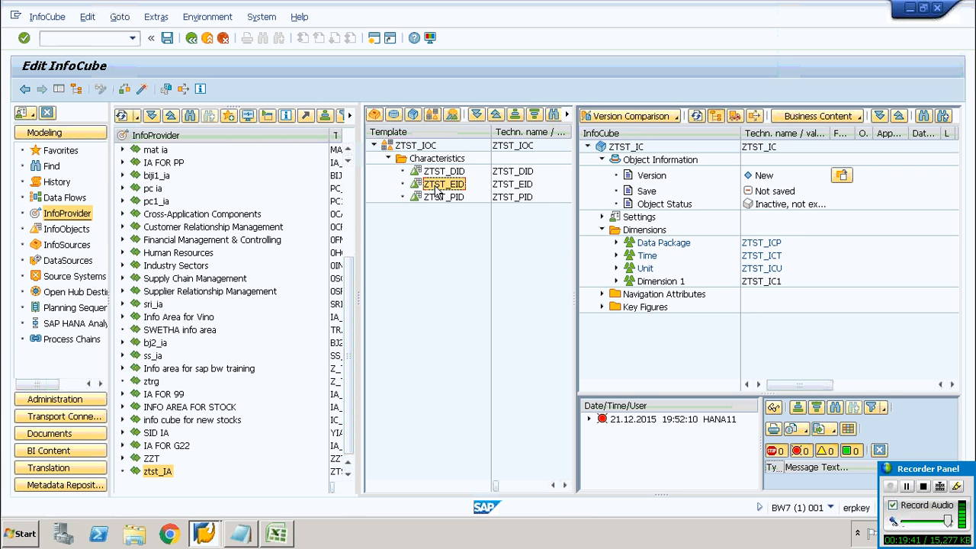
left_click_drag(439, 192, 643, 295)
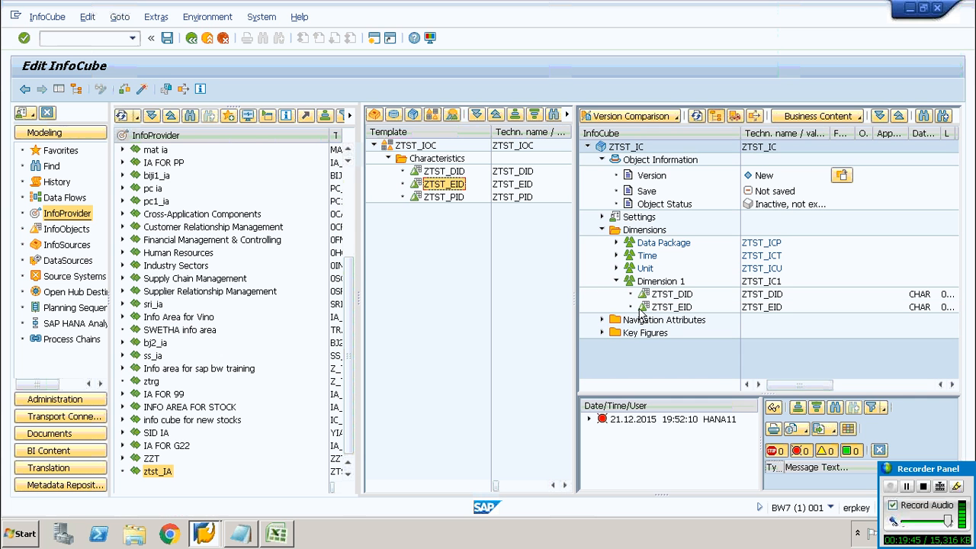
left_click(433, 197)
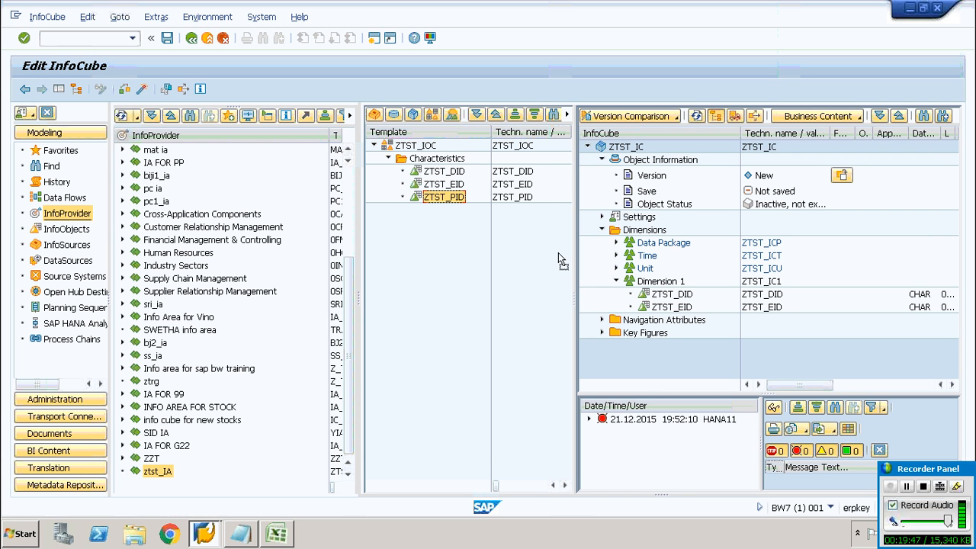
left_click_drag(673, 313, 666, 285)
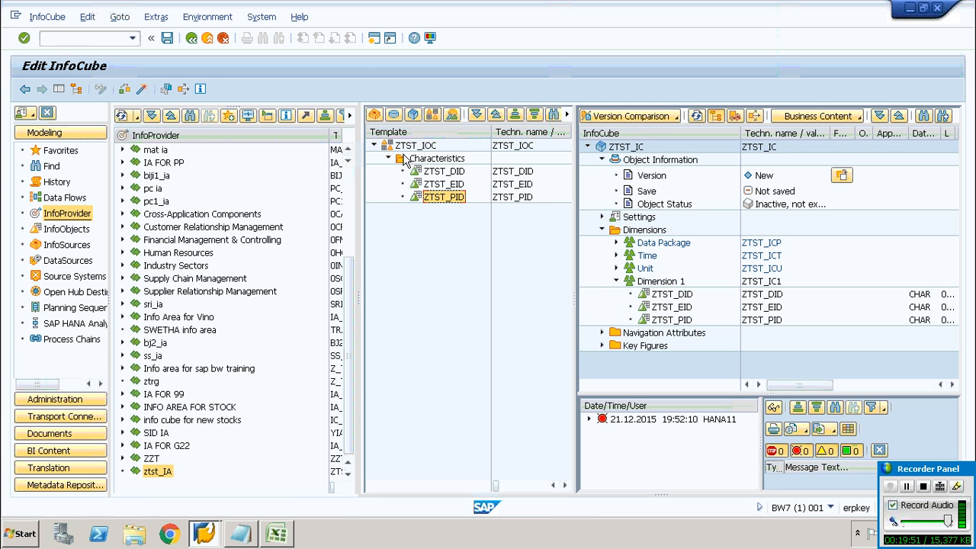
Switch the template to the ZTST_KF InfoObject catalog
left_click(434, 115)
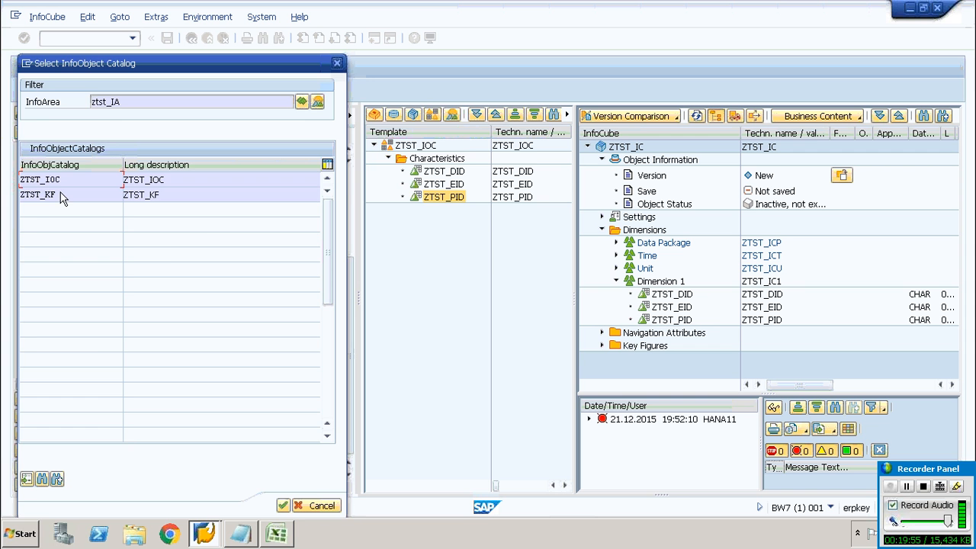
double_click(61, 196)
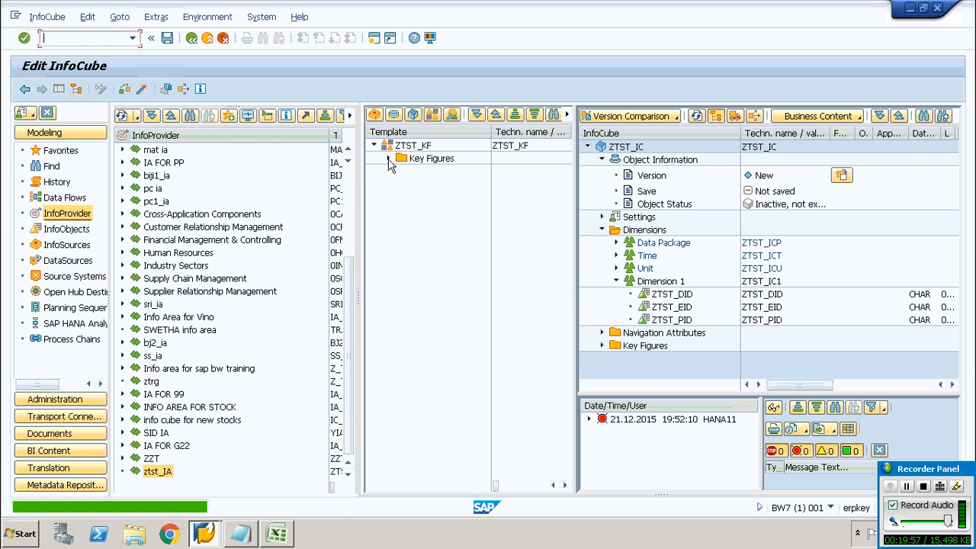
Add key figures ZTST_NOH and ZTST_SAL from the template catalog to the InfoCube's Key Figures
left_click(389, 158)
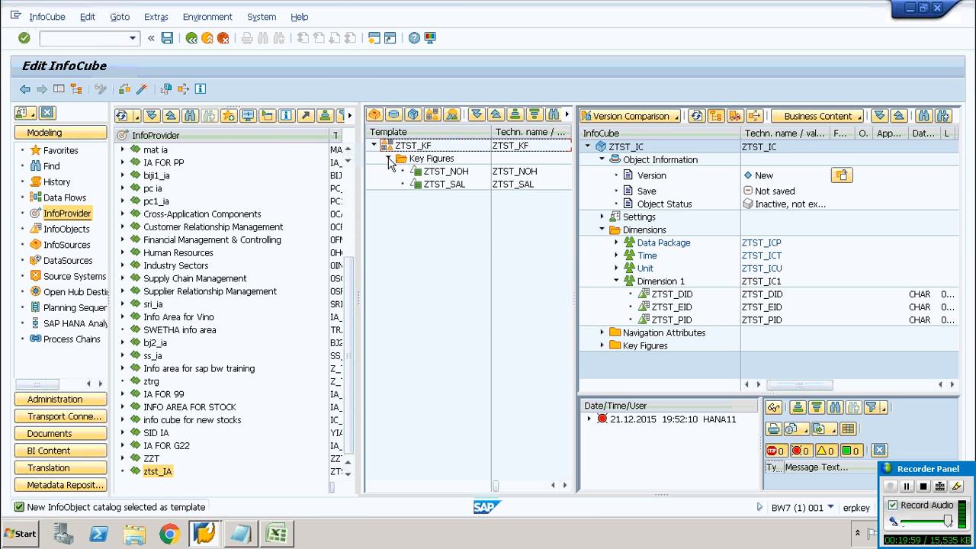
left_click_drag(431, 175, 634, 349)
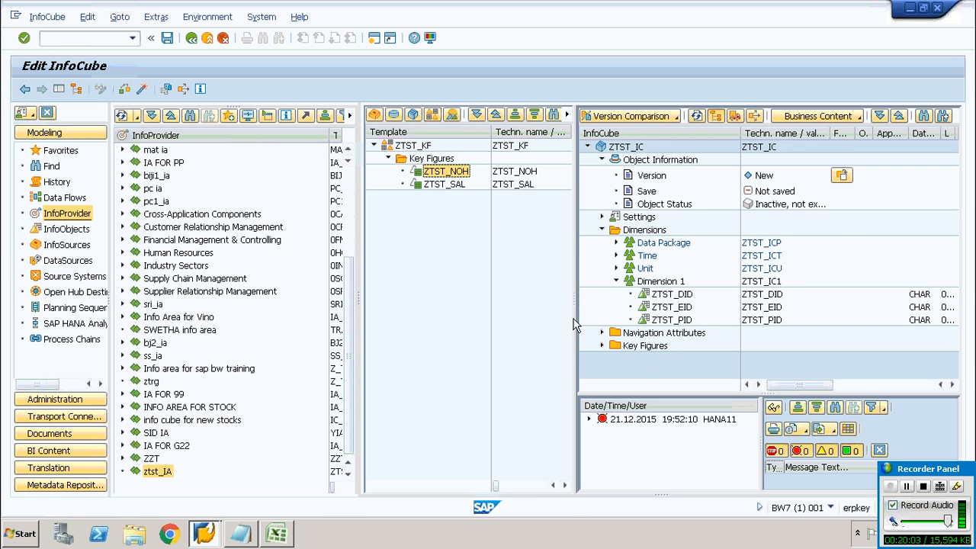
left_click(422, 185)
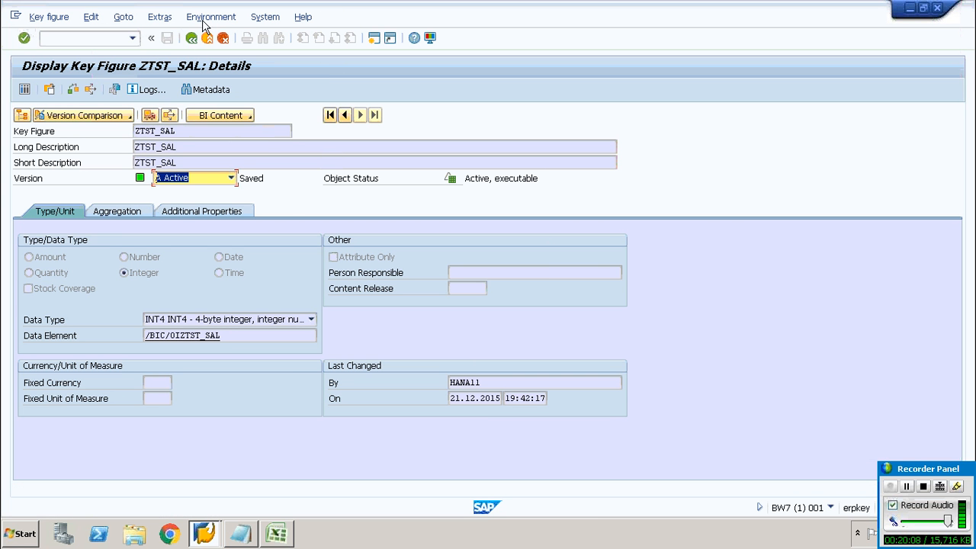
left_click(192, 39)
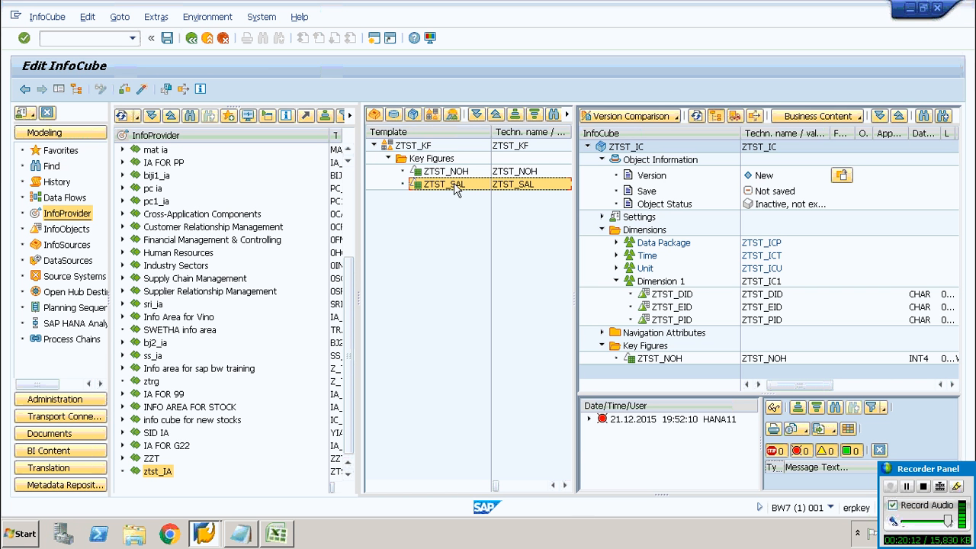
left_click_drag(455, 189, 650, 355)
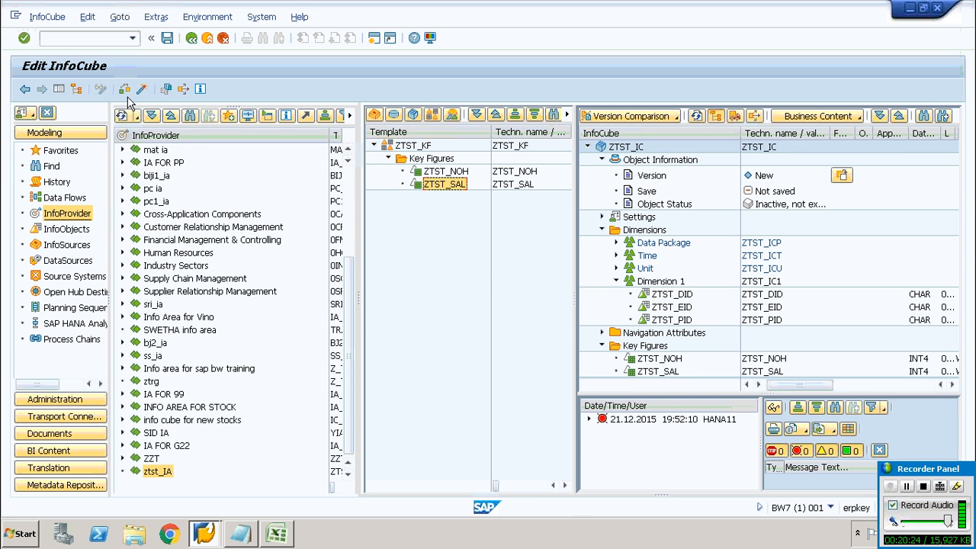
Activate the InfoCube ZTST_IC and select it in the ztst_IA InfoArea
left_click(141, 90)
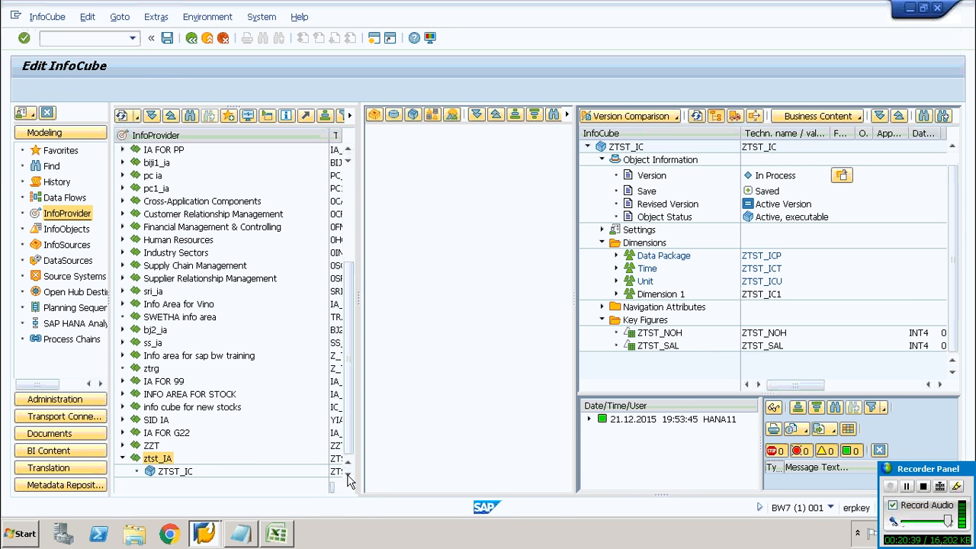
double_click(164, 472)
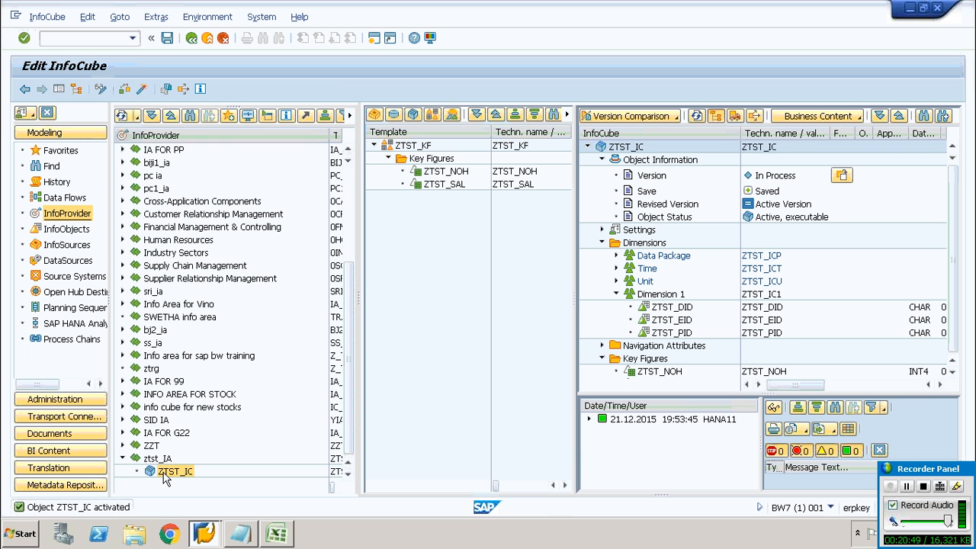
Start creating a transformation for InfoCube ZTST_IC with DataSource as the source object type
right_click(163, 474)
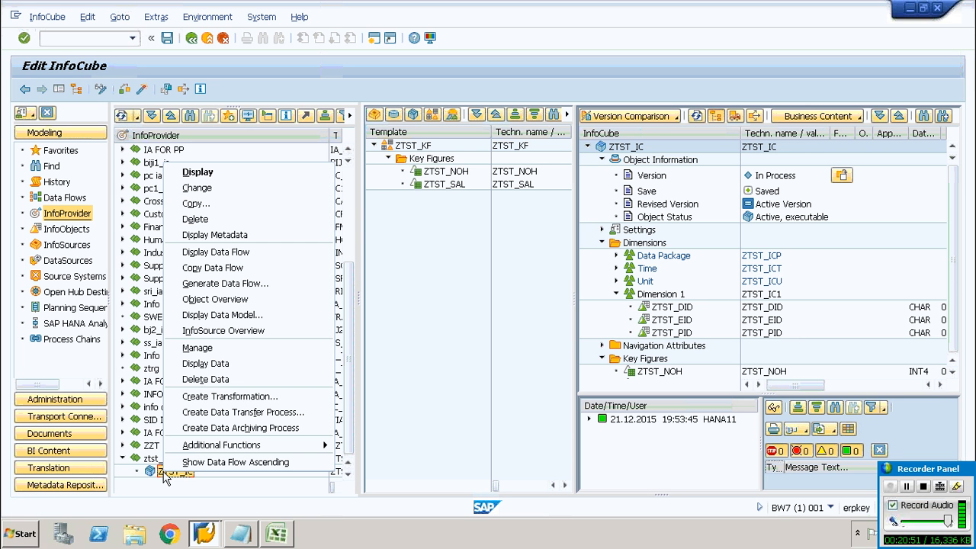
left_click(205, 403)
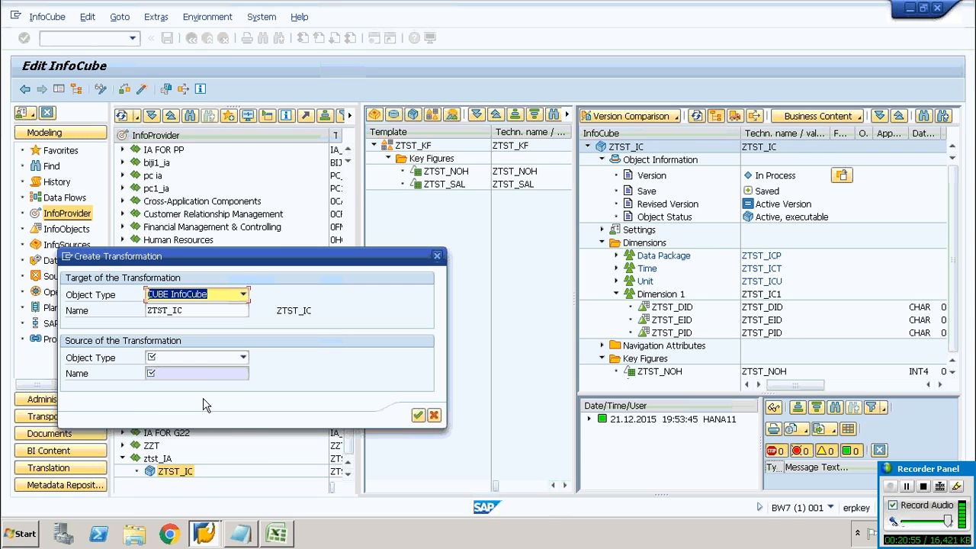
left_click(221, 362)
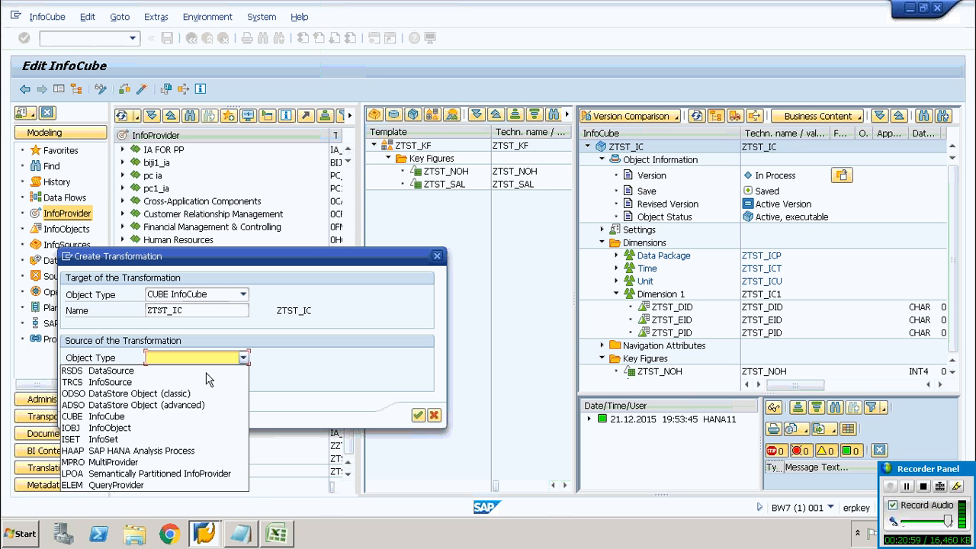
left_click(206, 374)
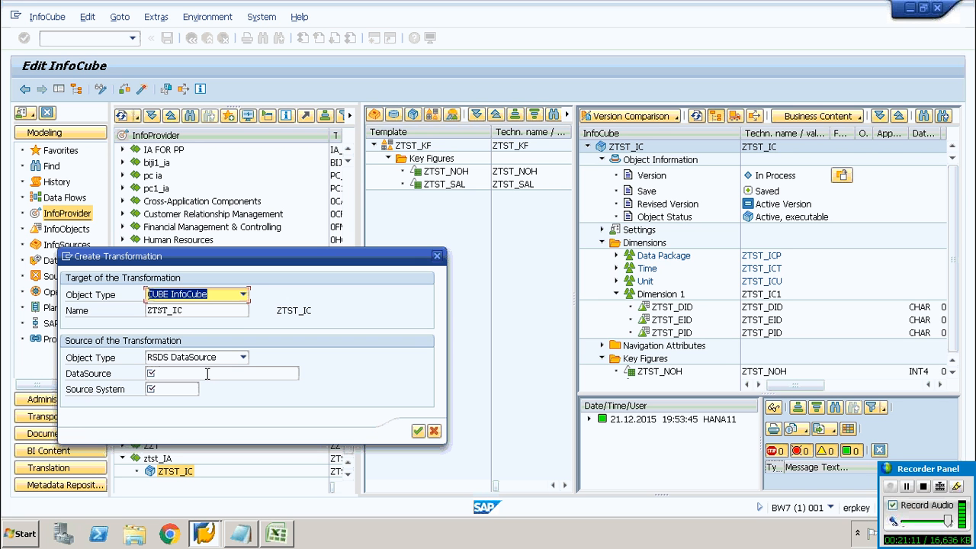
Search for the source DataSource using the pattern ZTST*
left_click(206, 373)
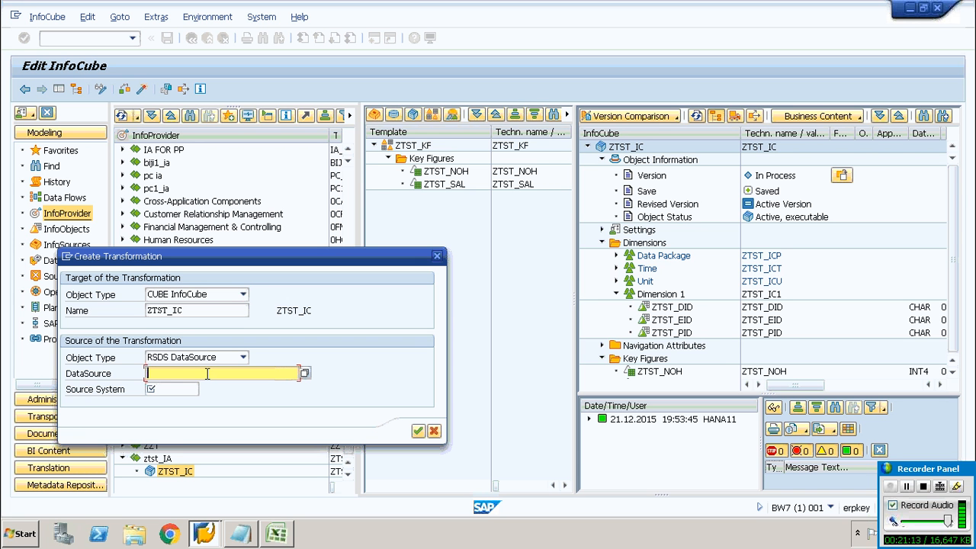
type("ZTST")
type("*")
key("F4")
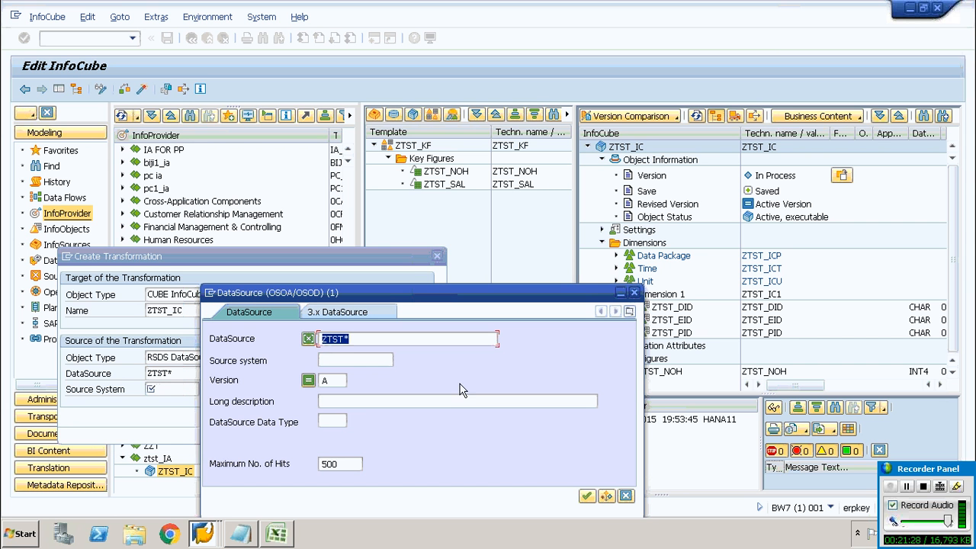
left_click(586, 496)
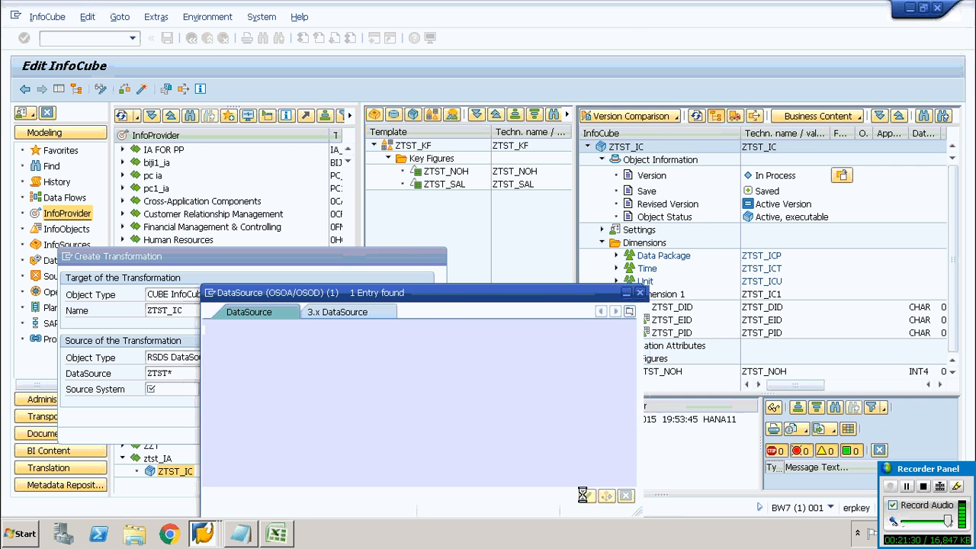
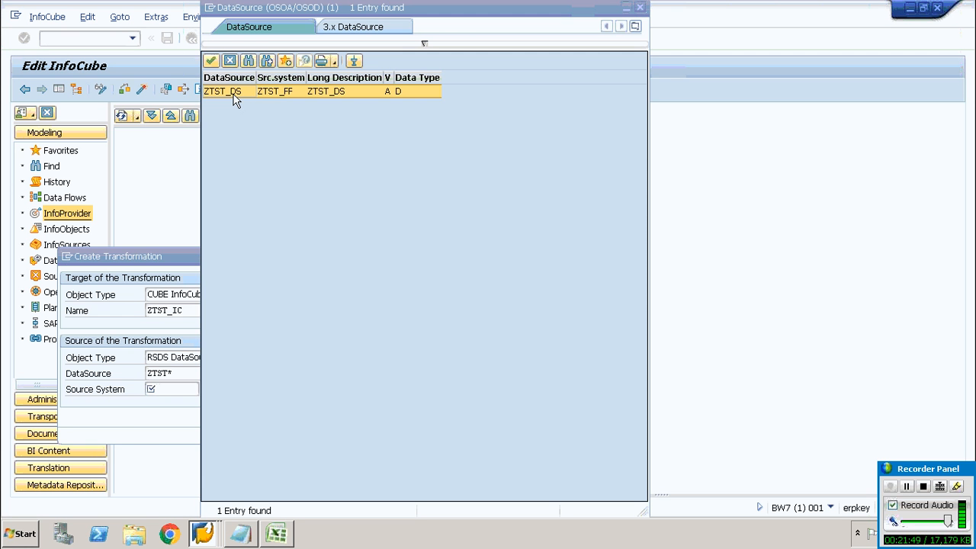
Pick DataSource ZTST_DS with source system ZTST_FF as the transformation source and confirm
double_click(229, 91)
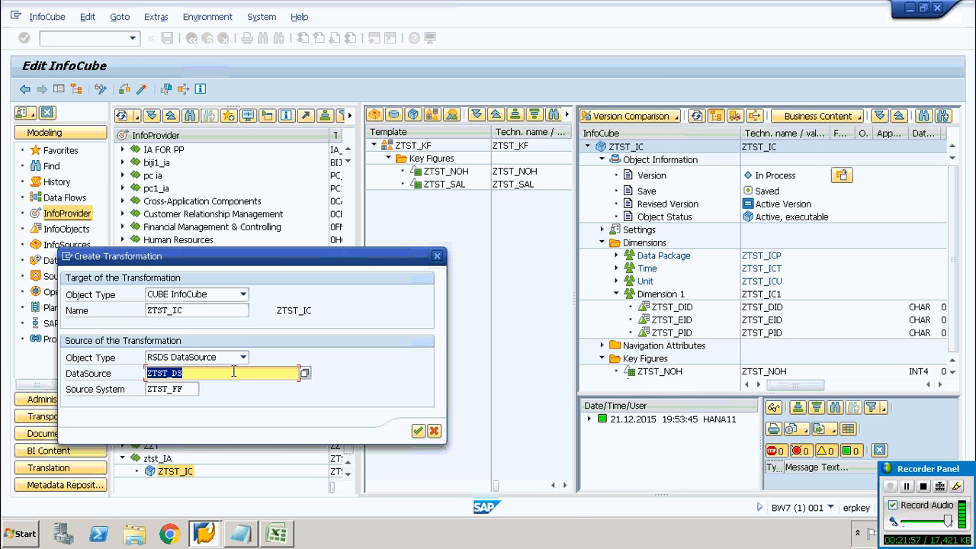
left_click(190, 390)
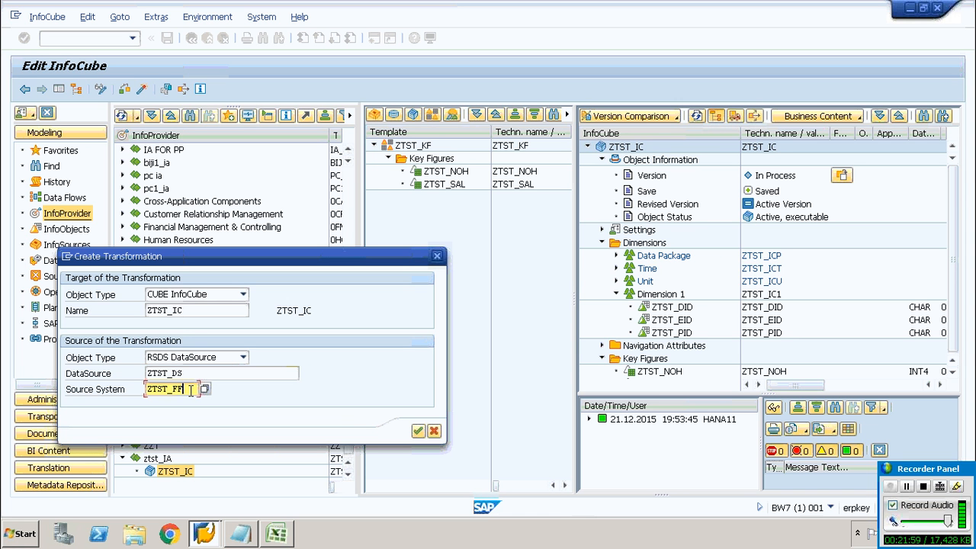
left_click(418, 432)
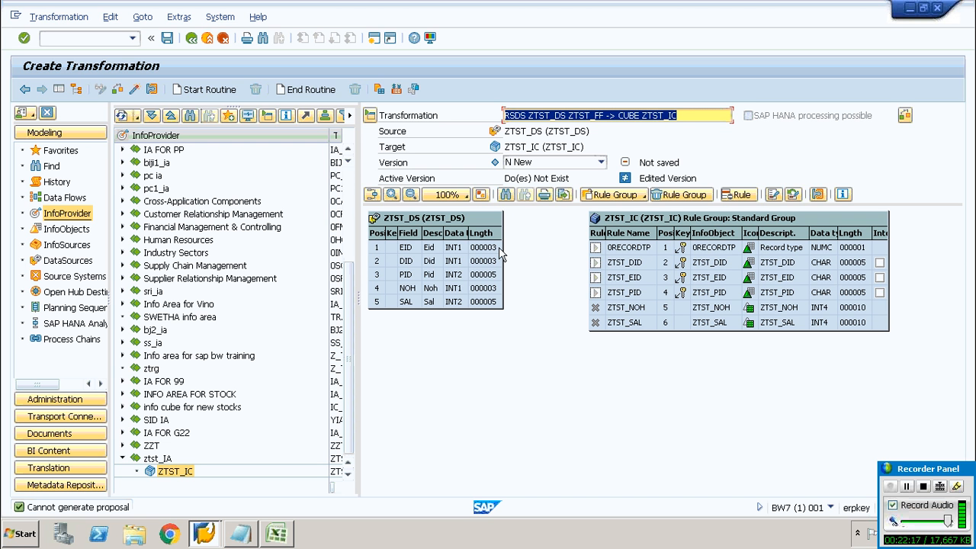
Map source fields EID, DID, PID, NOH and SAL to ZTST_EID, ZTST_DID, ZTST_PID, ZTST_NOH and ZTST_SAL
mouse_move(497, 251)
left_mouse_down()
mouse_move(516, 245)
mouse_move(600, 277)
left_mouse_up()
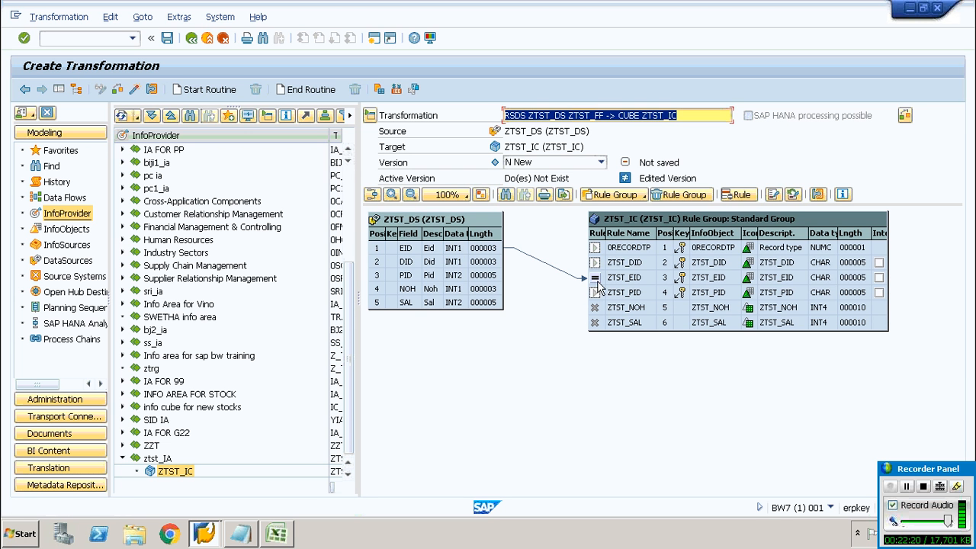
left_click_drag(500, 267, 603, 264)
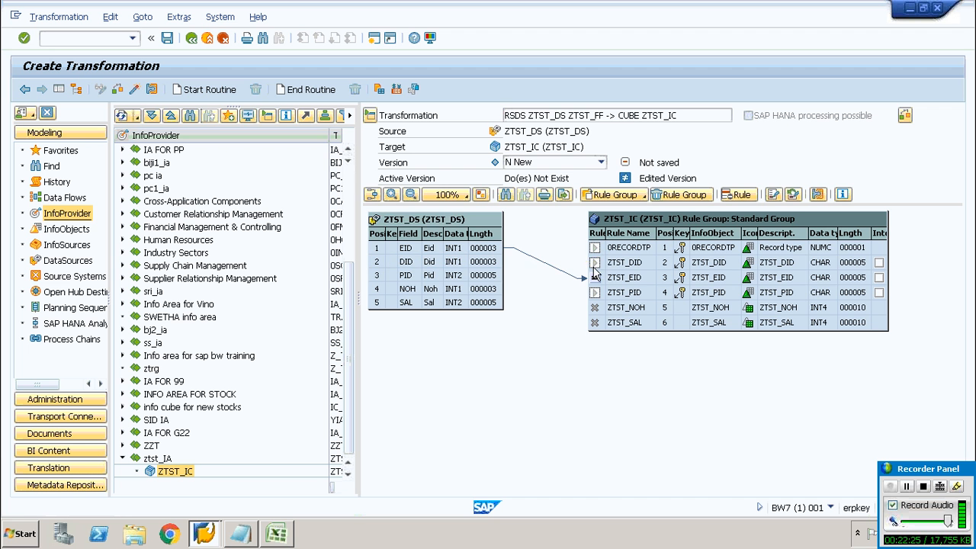
left_click_drag(500, 275, 599, 291)
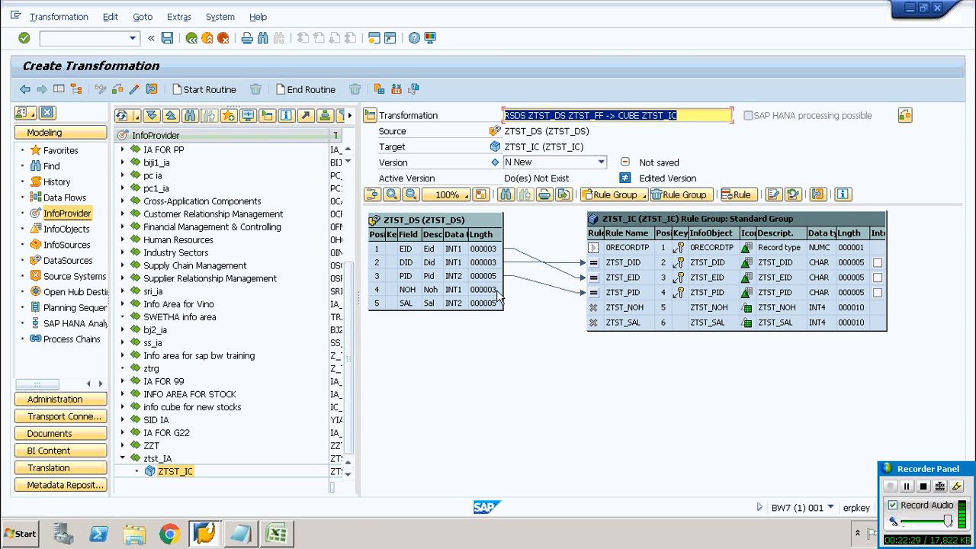
left_click_drag(500, 290, 598, 306)
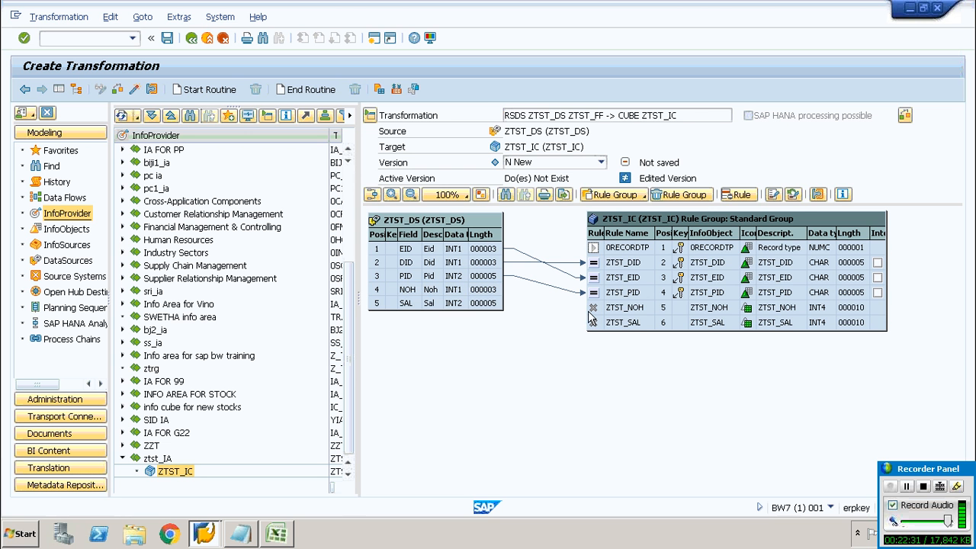
left_click_drag(494, 303, 599, 326)
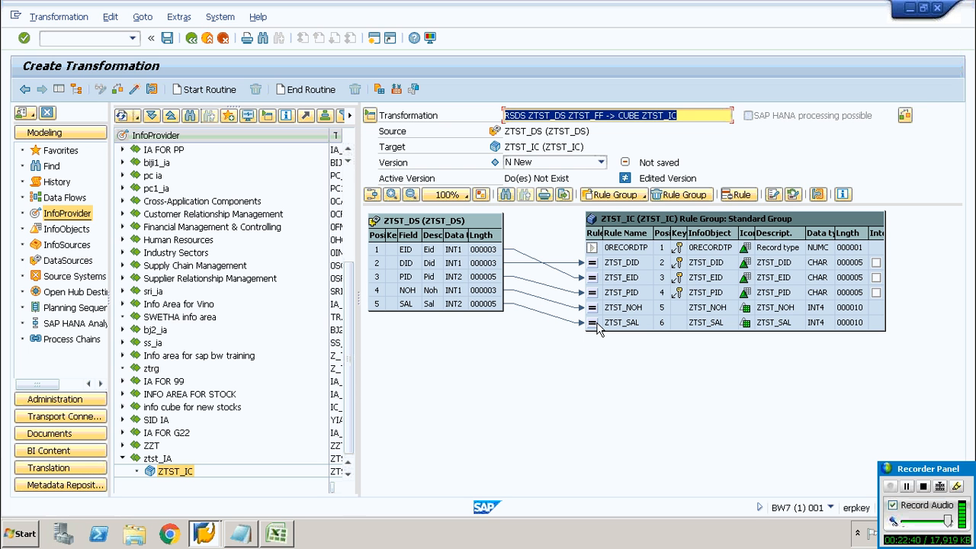
Activate the transformation and close the log
left_click(134, 90)
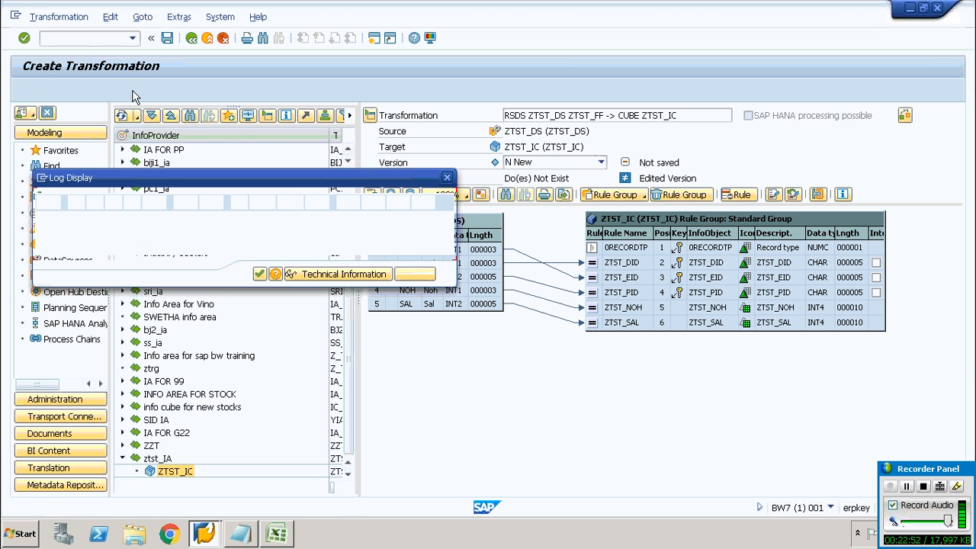
left_click(259, 275)
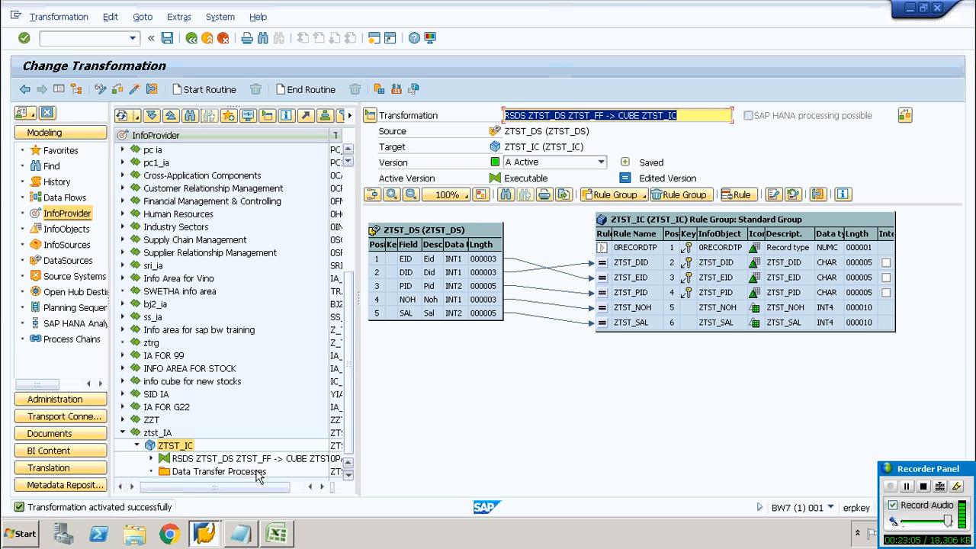
Create a data transfer process ZTST_DS / ZTST_FF -> ZTST_IC under the InfoCube's Data Transfer Processes folder
left_click(232, 473)
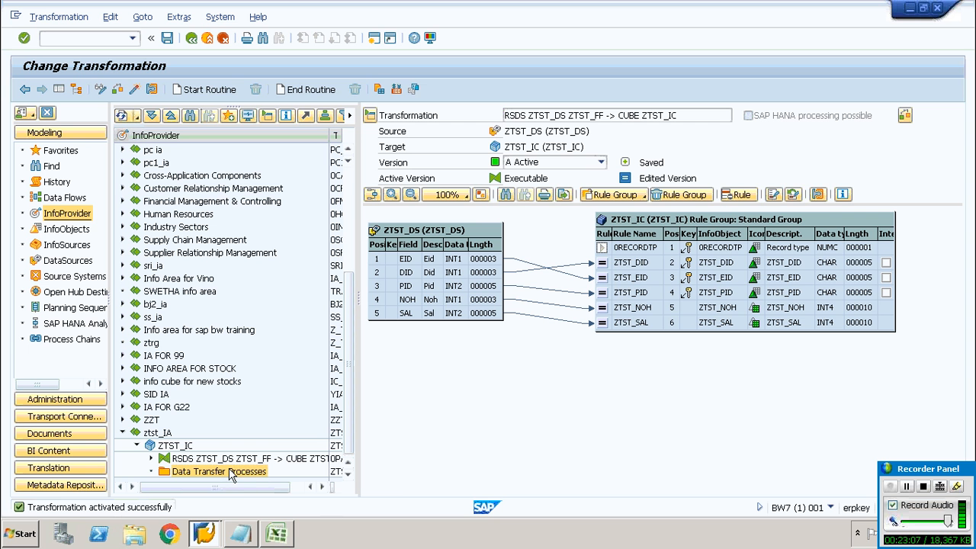
right_click(233, 473)
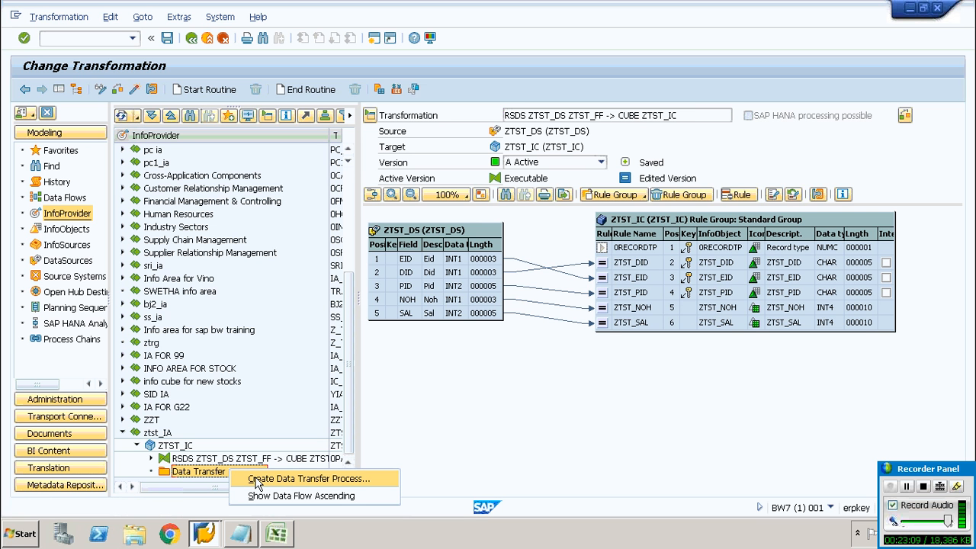
left_click(256, 479)
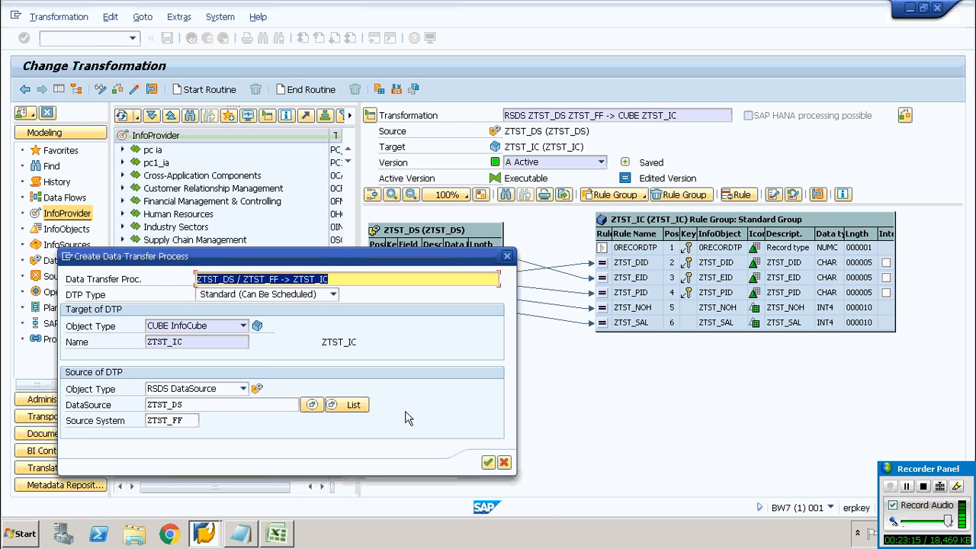
left_click(488, 463)
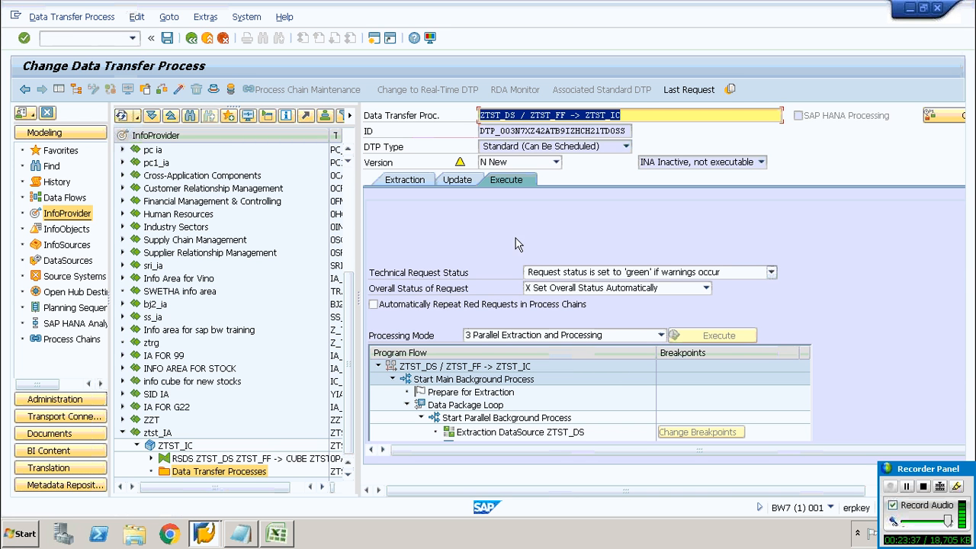
Activate and execute the DTP, opening the request monitor and returning afterwards to the DTP
left_click(180, 90)
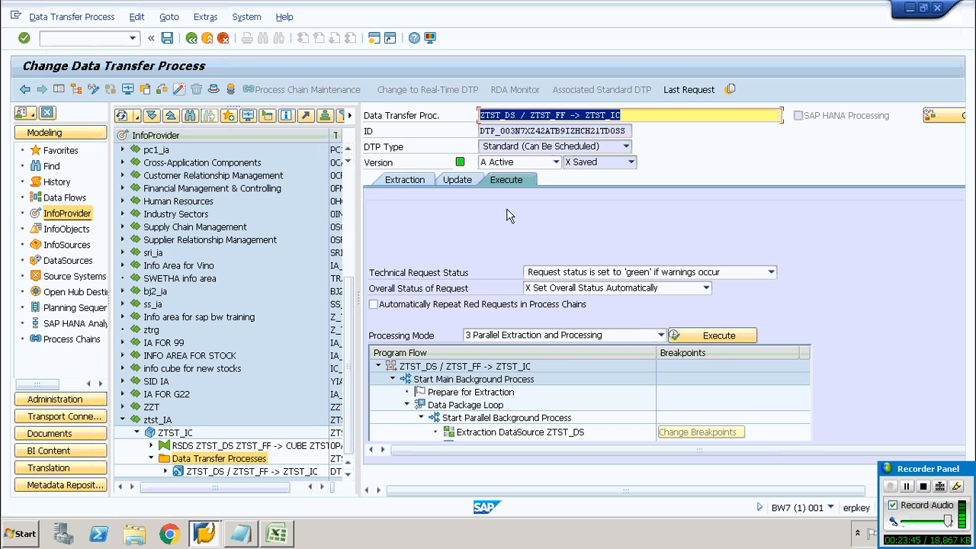
left_click(723, 335)
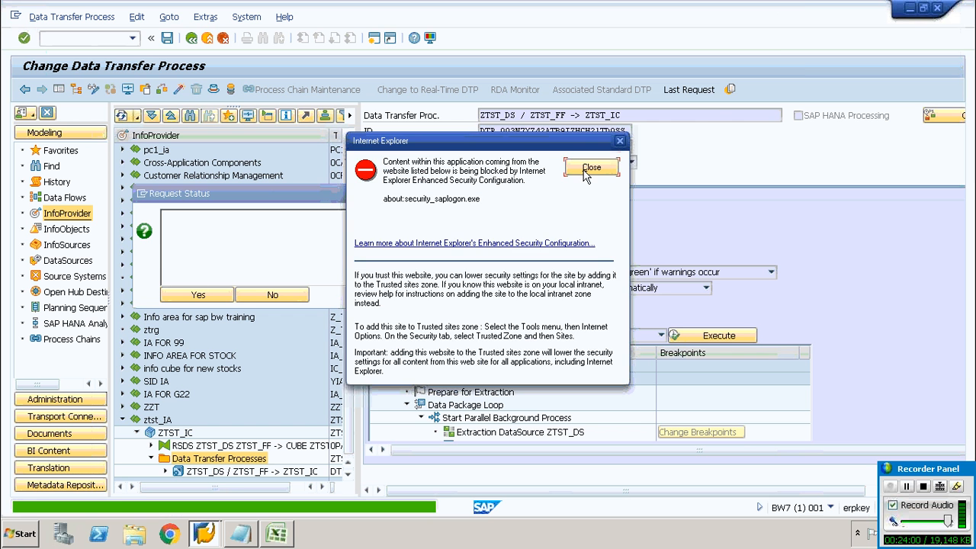
left_click(589, 169)
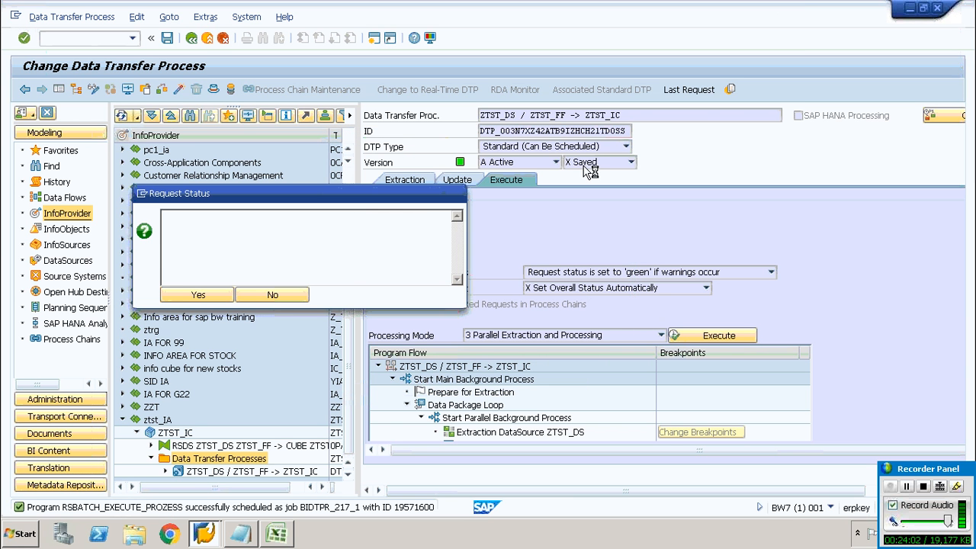
left_click(198, 296)
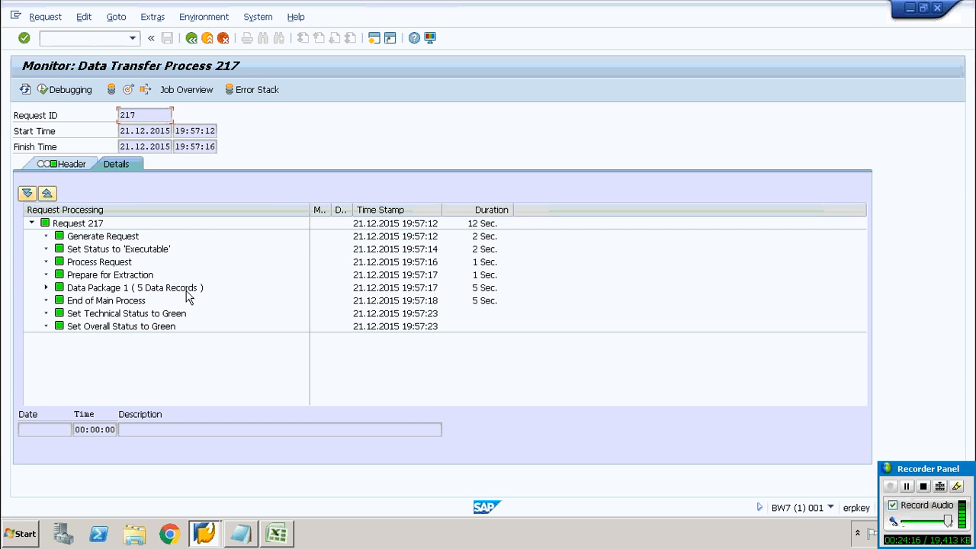
left_click(190, 38)
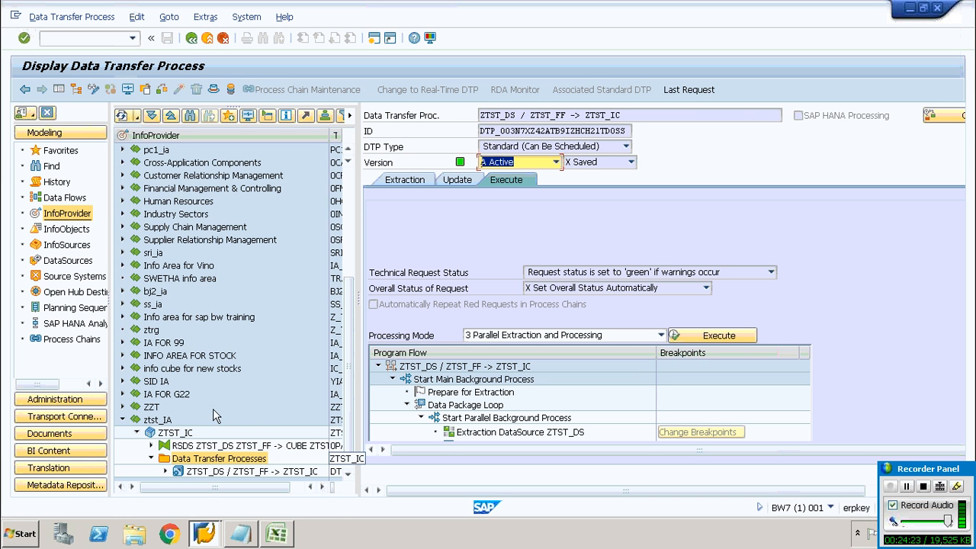
Display the data of InfoCube ZTST_IC with all fields selected for output
left_click(176, 434)
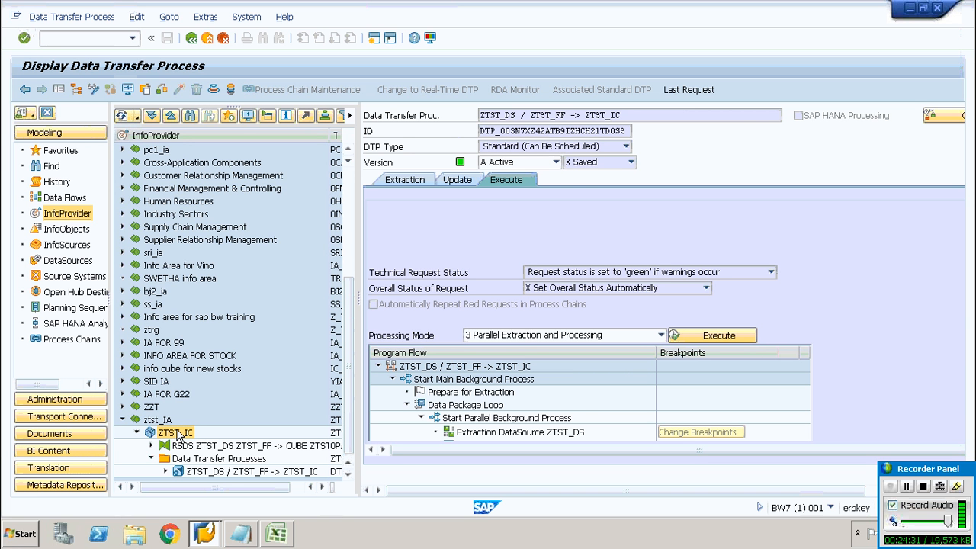
right_click(178, 435)
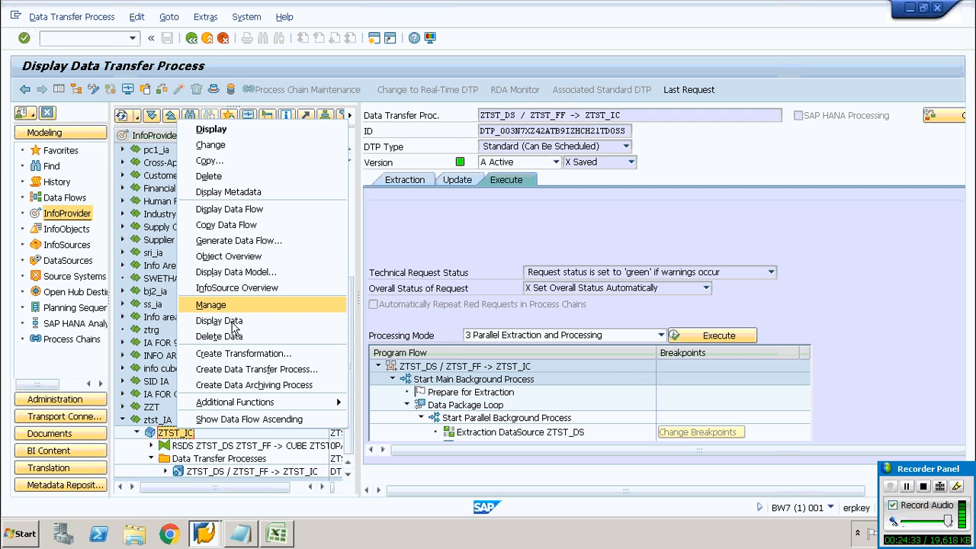
left_click(220, 322)
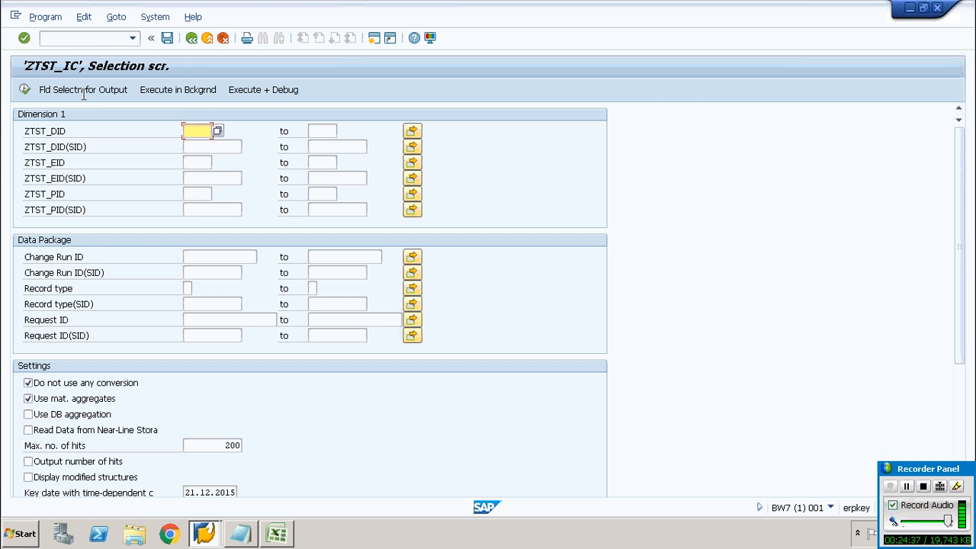
left_click(82, 89)
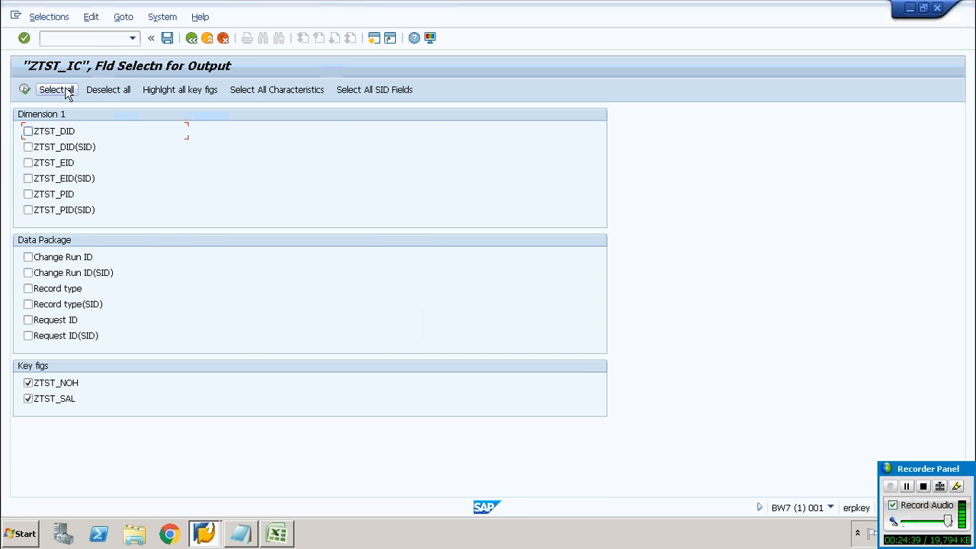
left_click(25, 90)
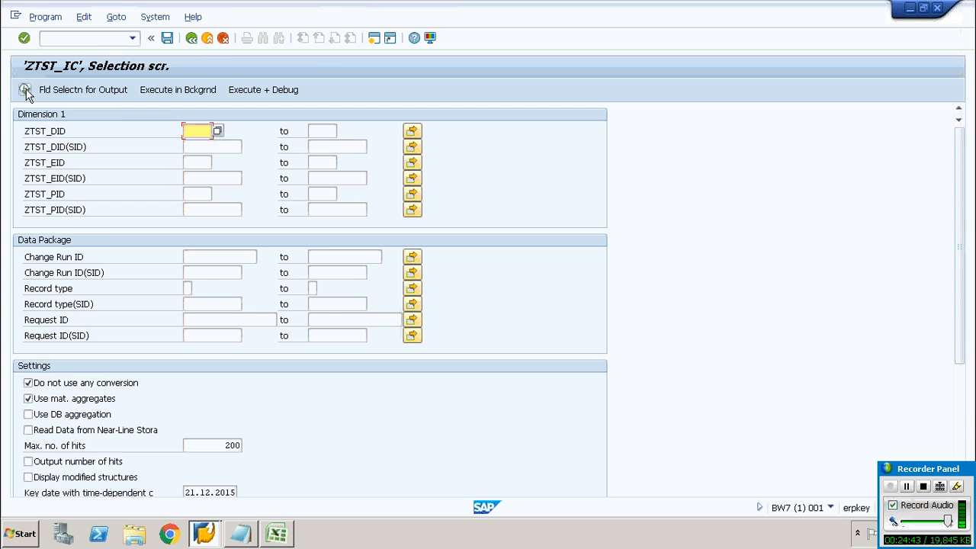
left_click(24, 90)
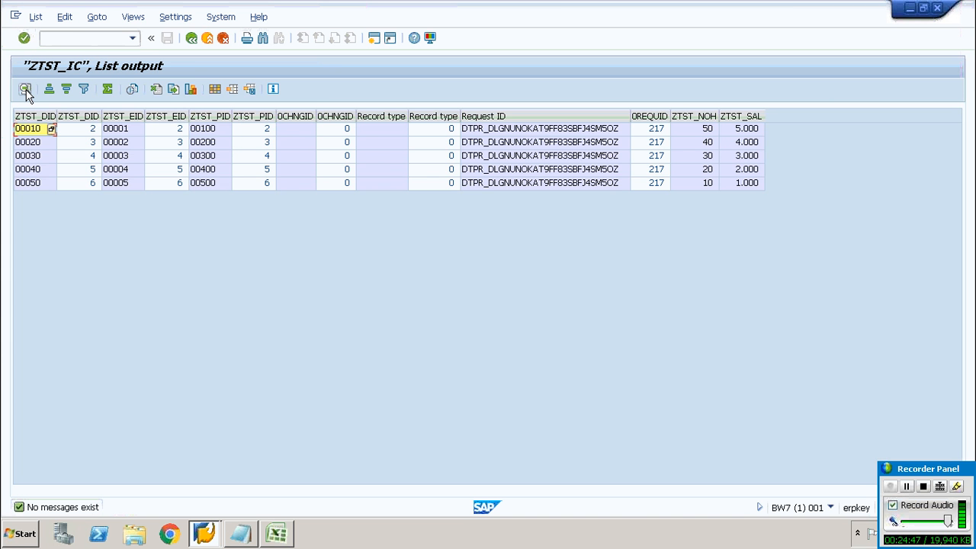
Examine the listed InfoCube records and return to the DTP screen
left_click(85, 131)
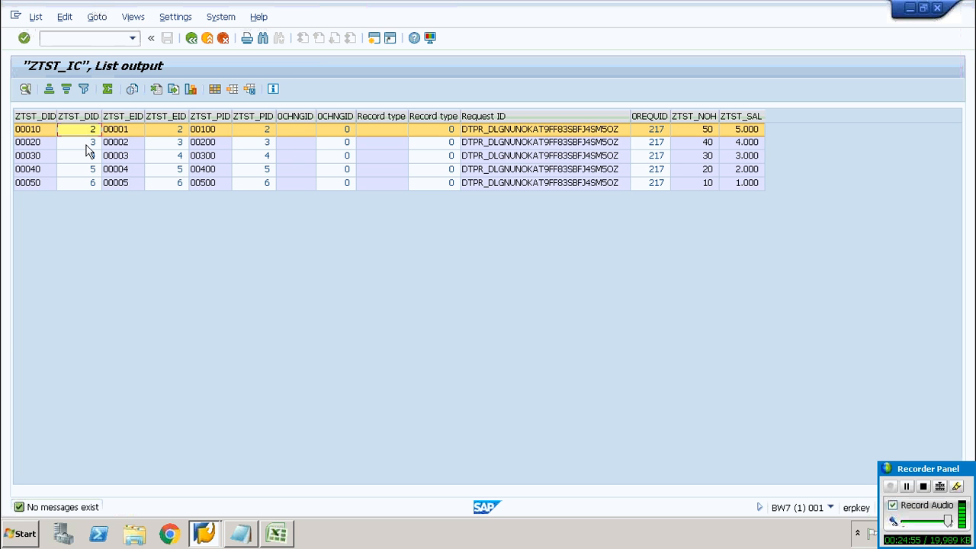
left_click(87, 144)
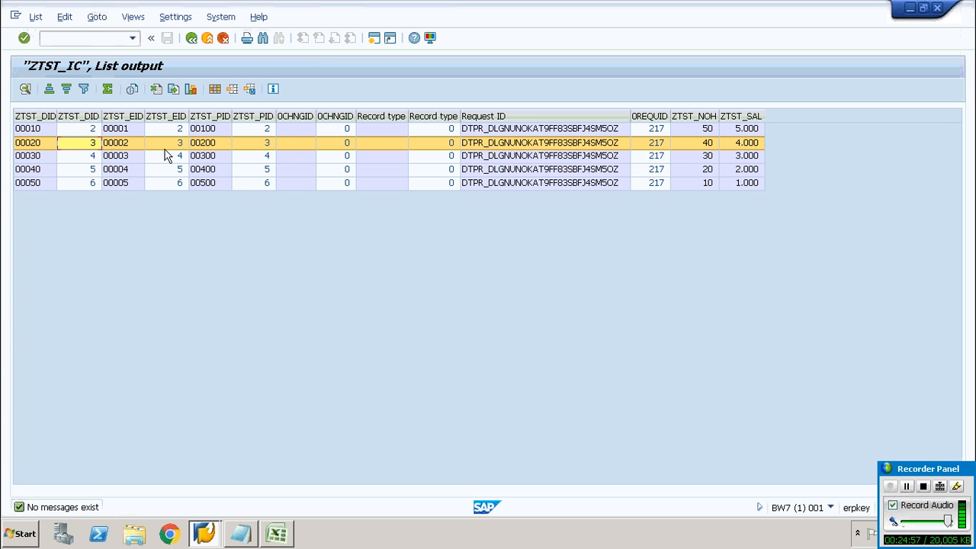
left_click(542, 122)
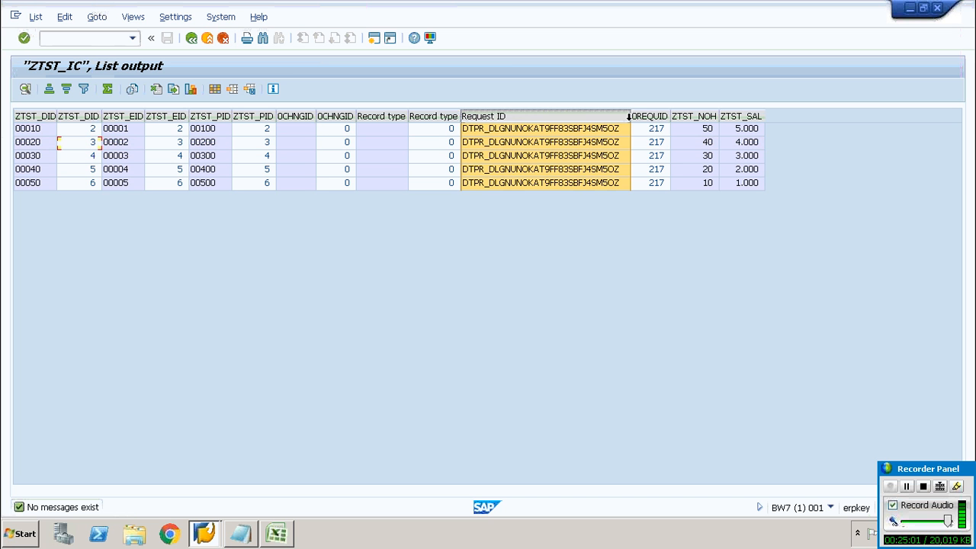
left_click(654, 116)
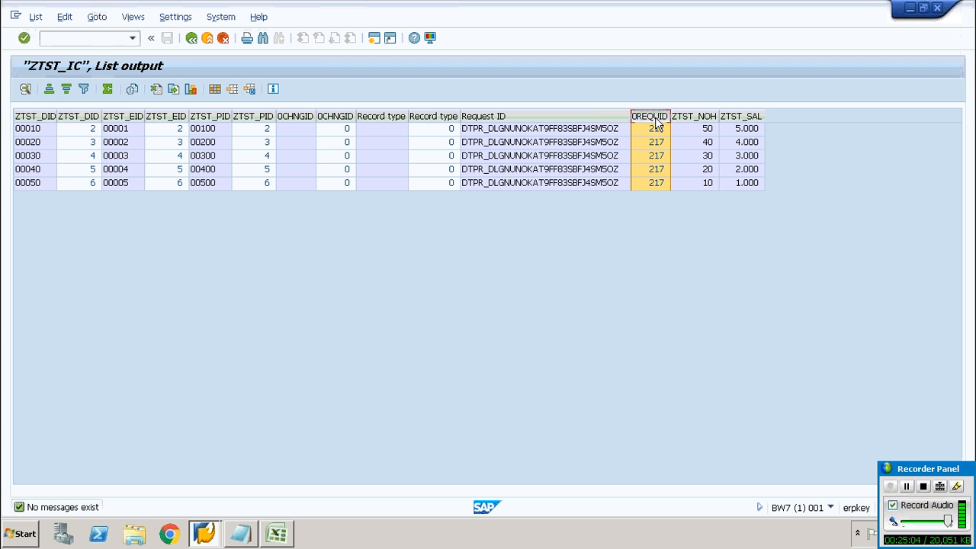
left_click(192, 39)
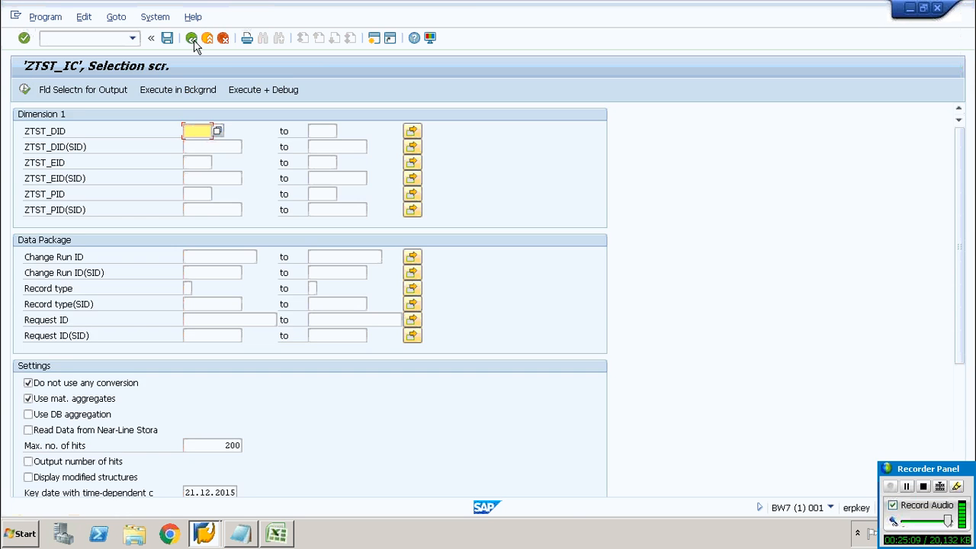
left_click(194, 43)
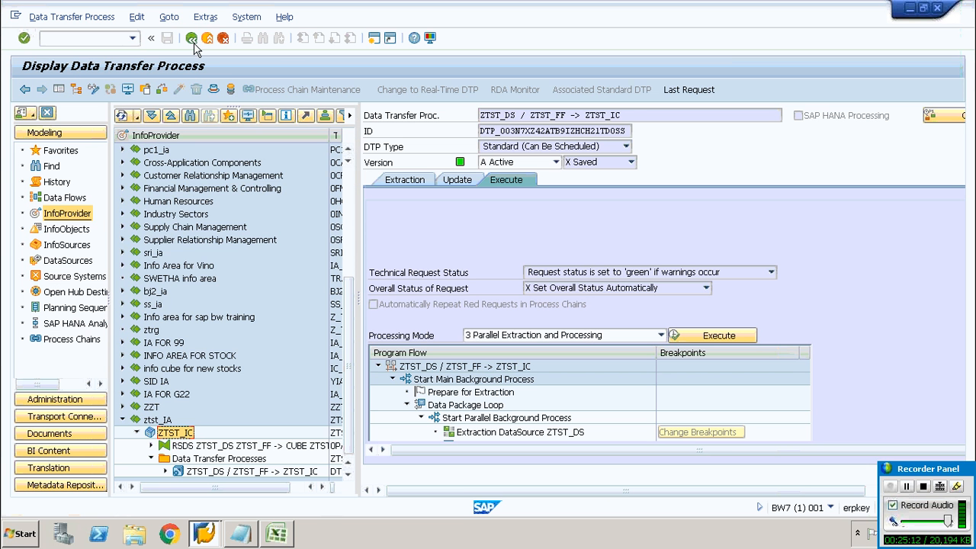
Open Manage for InfoCube ZTST_IC and review its requests and contents
right_click(177, 433)
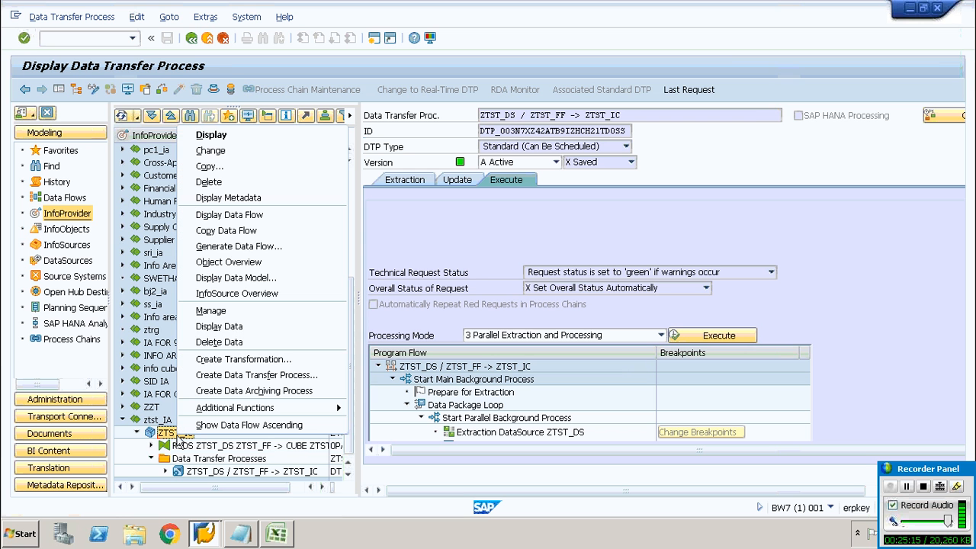
left_click(214, 311)
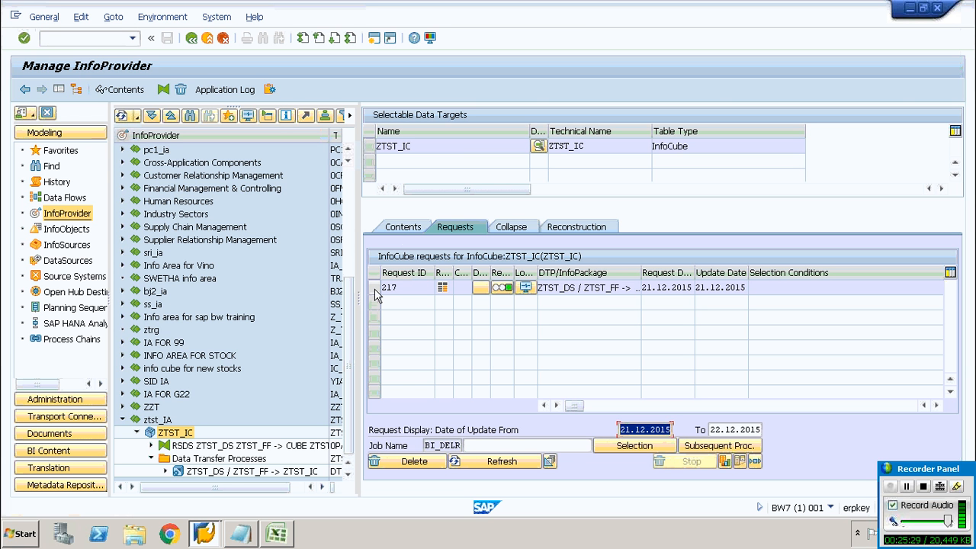
left_click(400, 231)
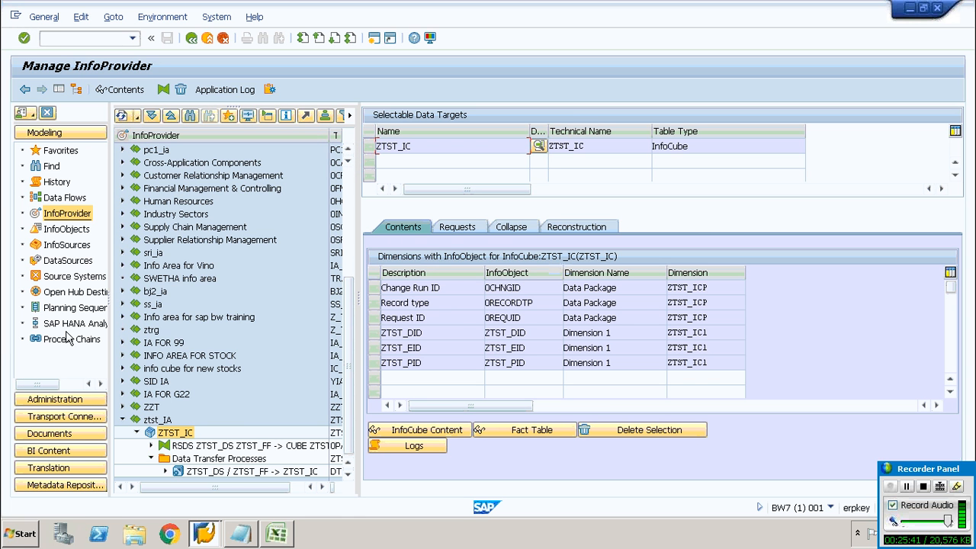
Open DataSource ZTST_DS under application component ZTST_AC for display
left_click(65, 262)
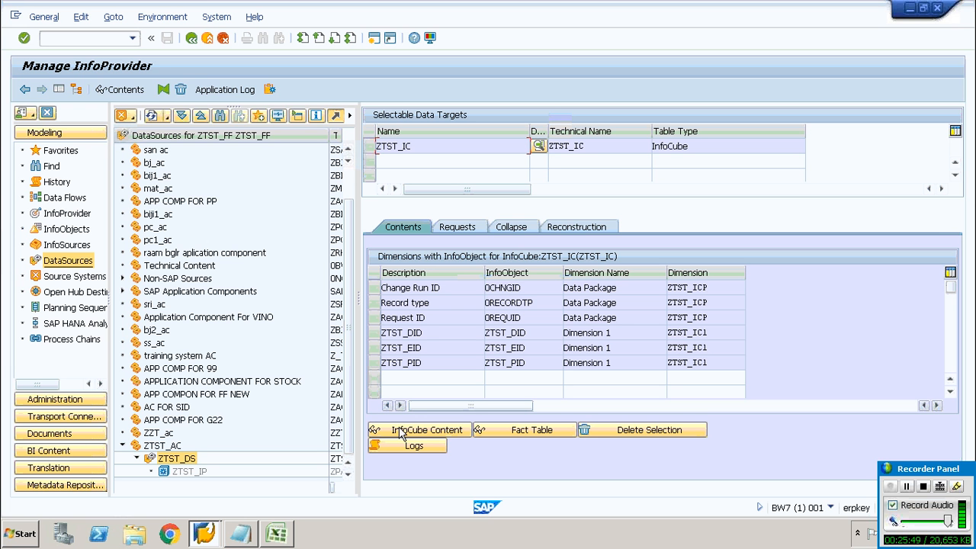
left_click(177, 462)
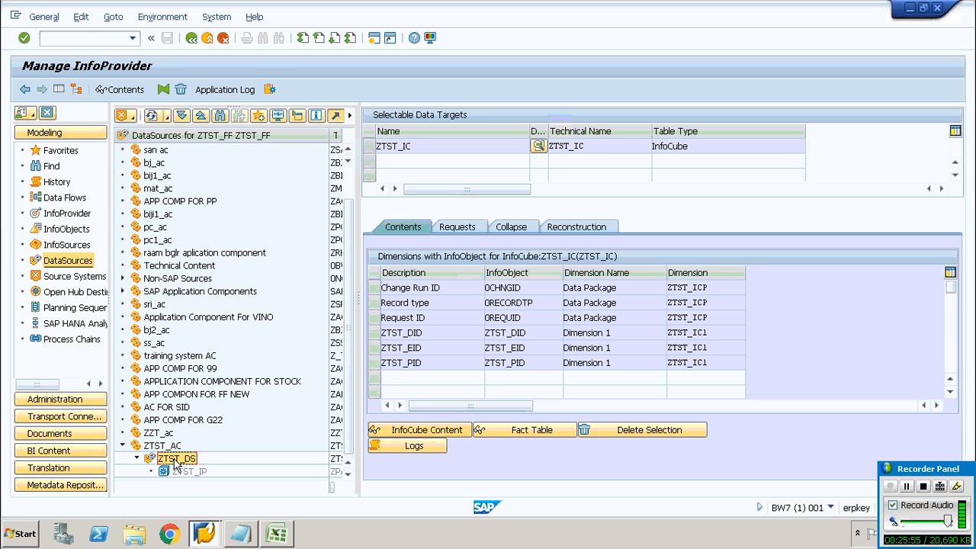
left_click(115, 18)
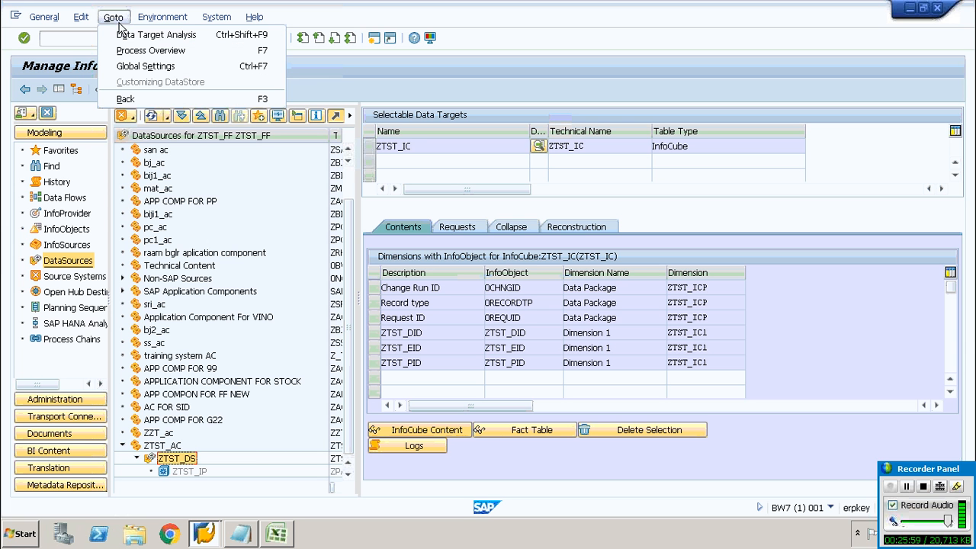
left_click(111, 17)
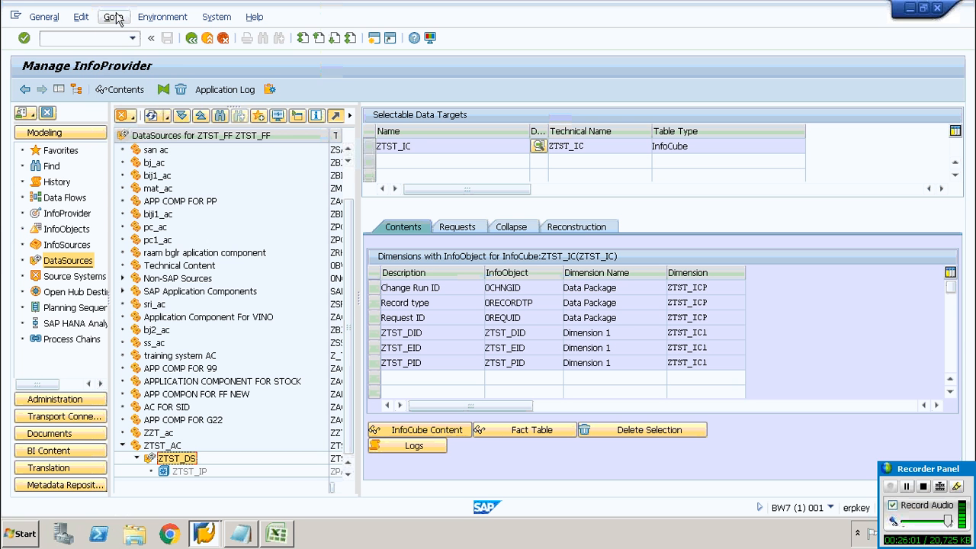
left_click(176, 461)
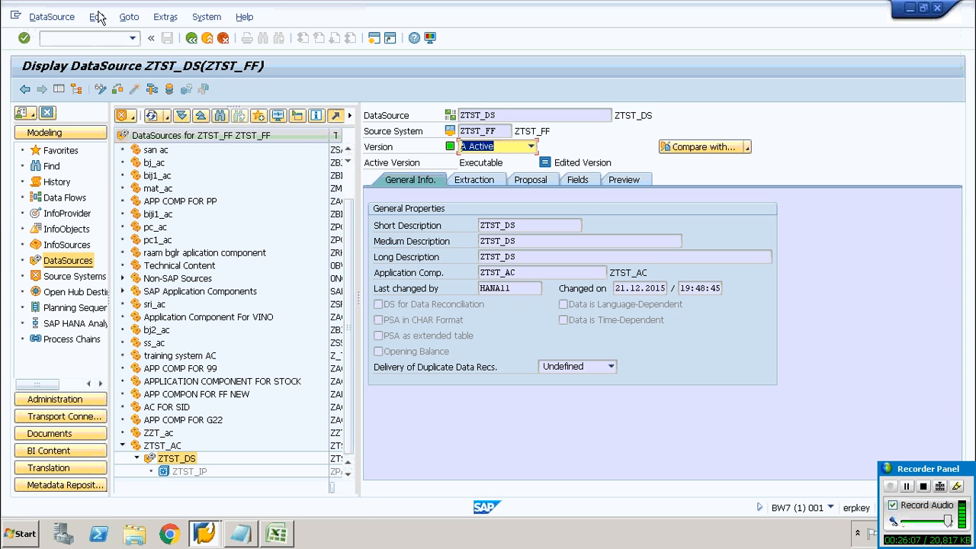
left_click(130, 17)
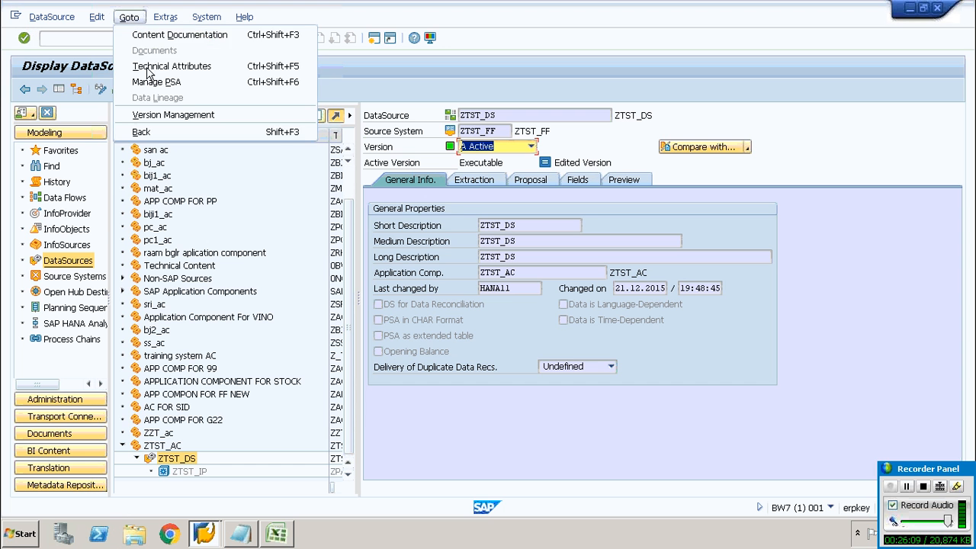
left_click(148, 71)
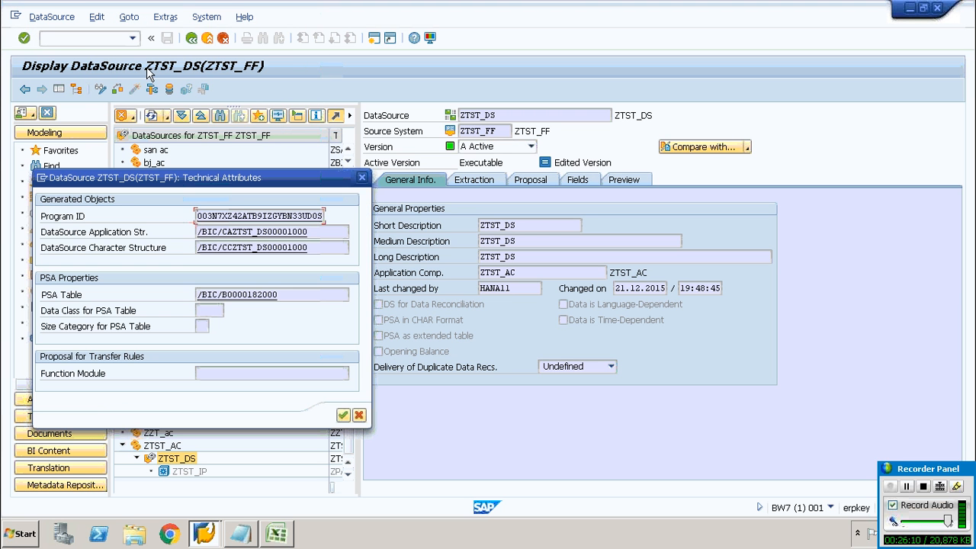
double_click(237, 295)
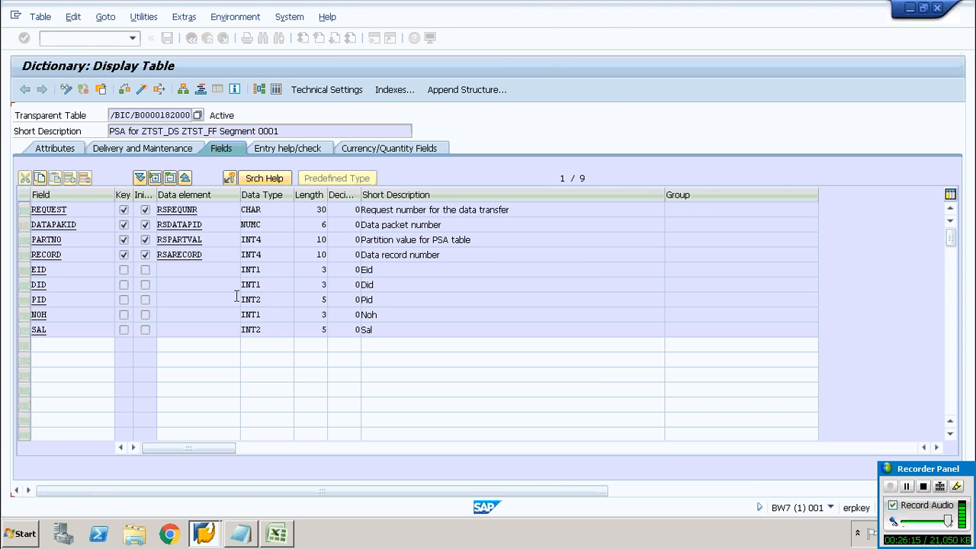
Count and display the PSA table's entries, then return to the DataSource display
left_click(275, 90)
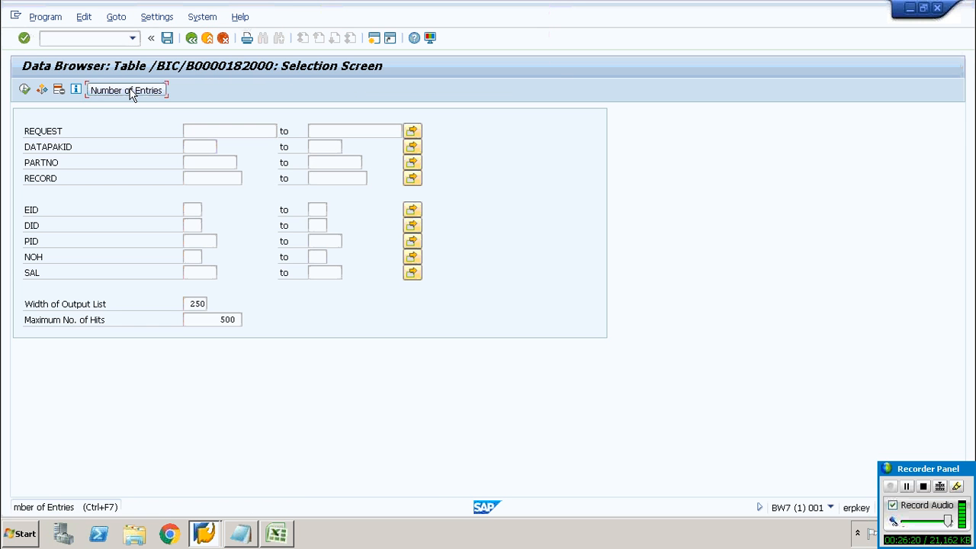
left_click(131, 92)
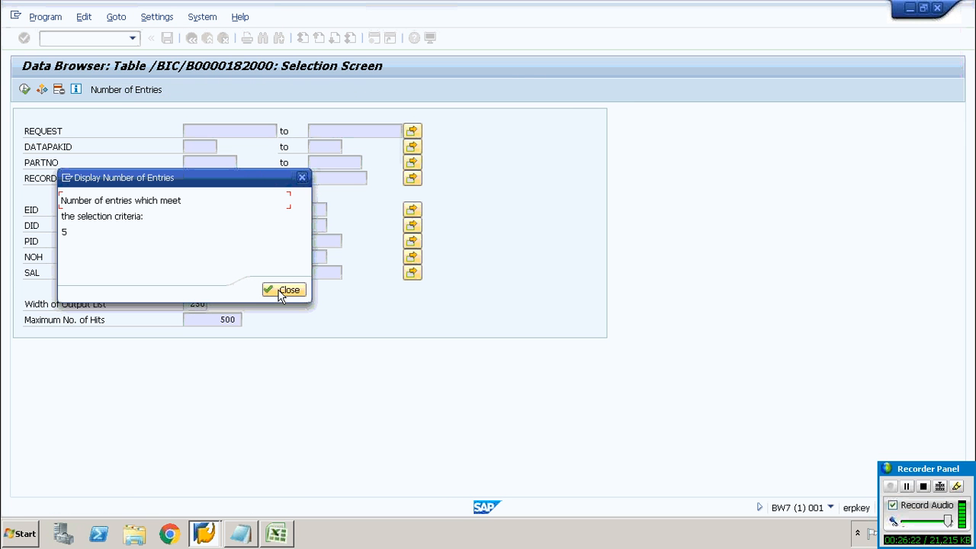
left_click(282, 290)
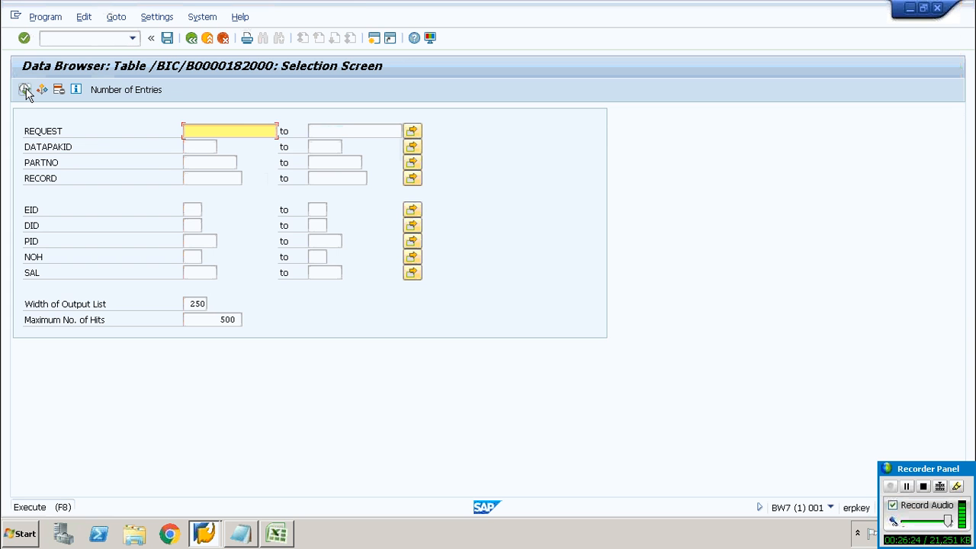
left_click(25, 90)
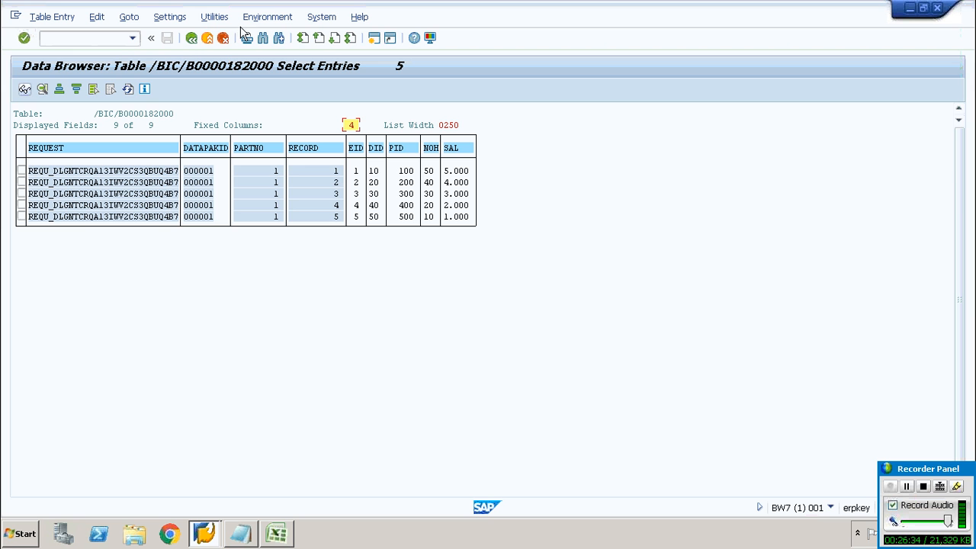
left_click(191, 38)
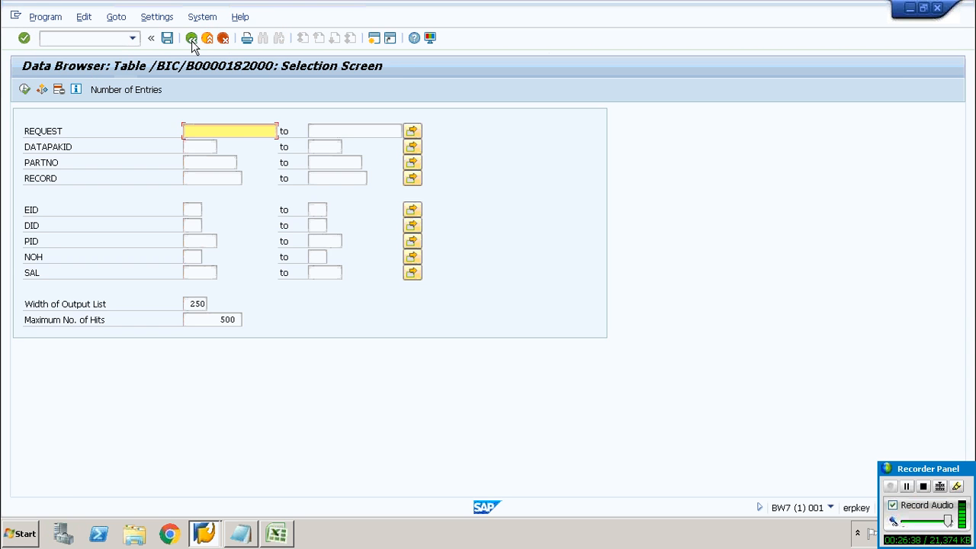
left_click(192, 38)
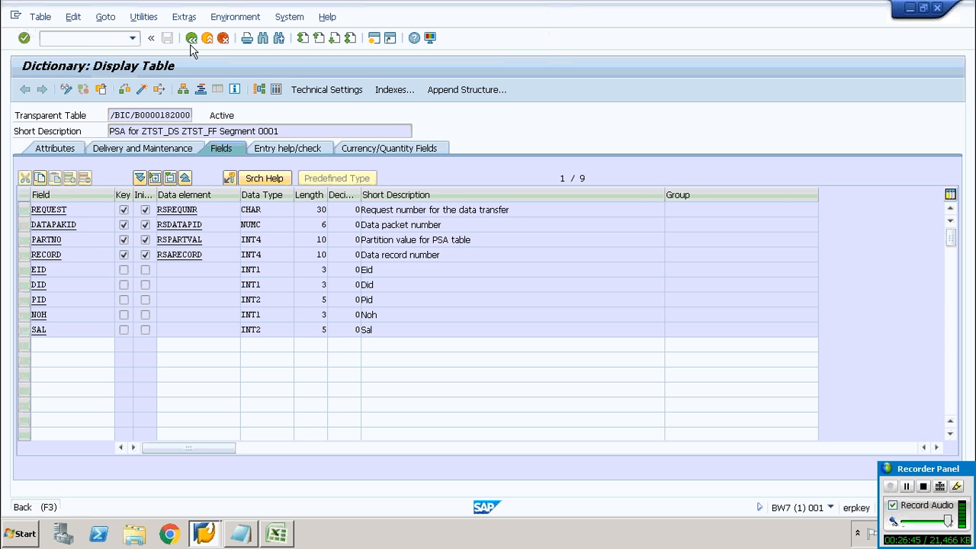
left_click(191, 40)
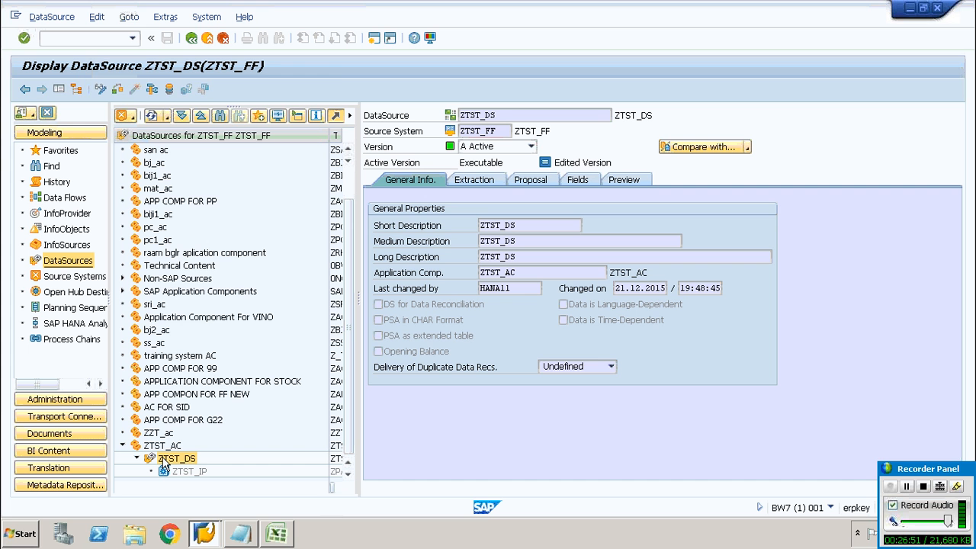
Display the downward data flow of DataSource ZTST_DS
right_click(163, 463)
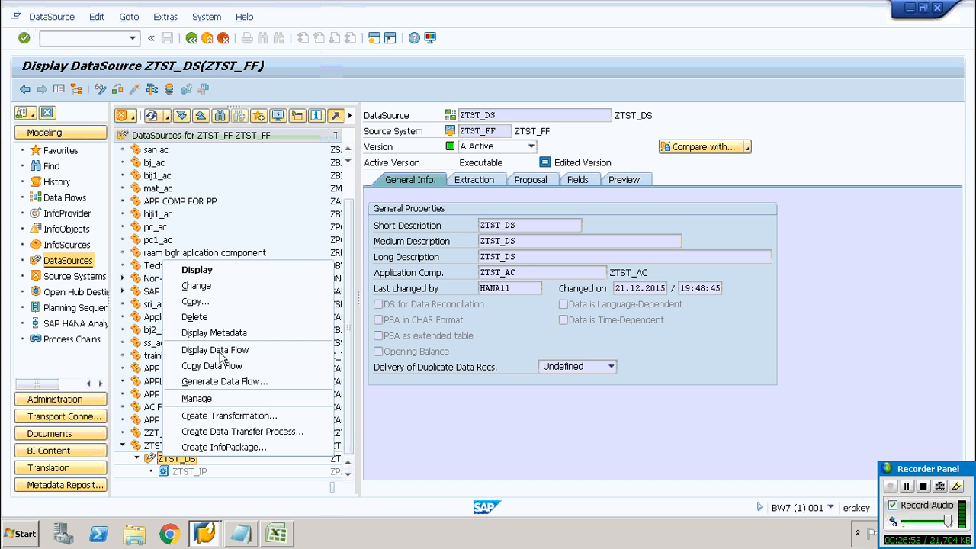
left_click(219, 351)
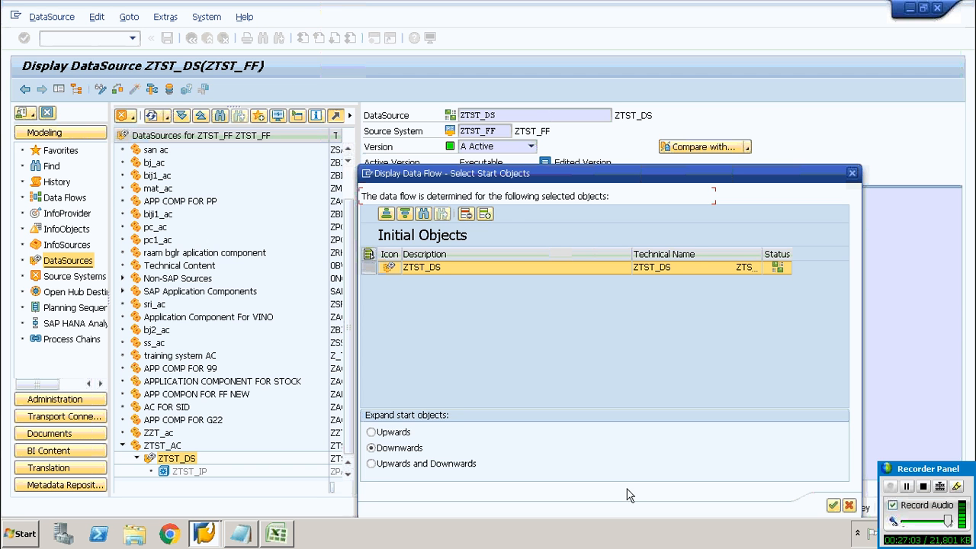
left_click(833, 506)
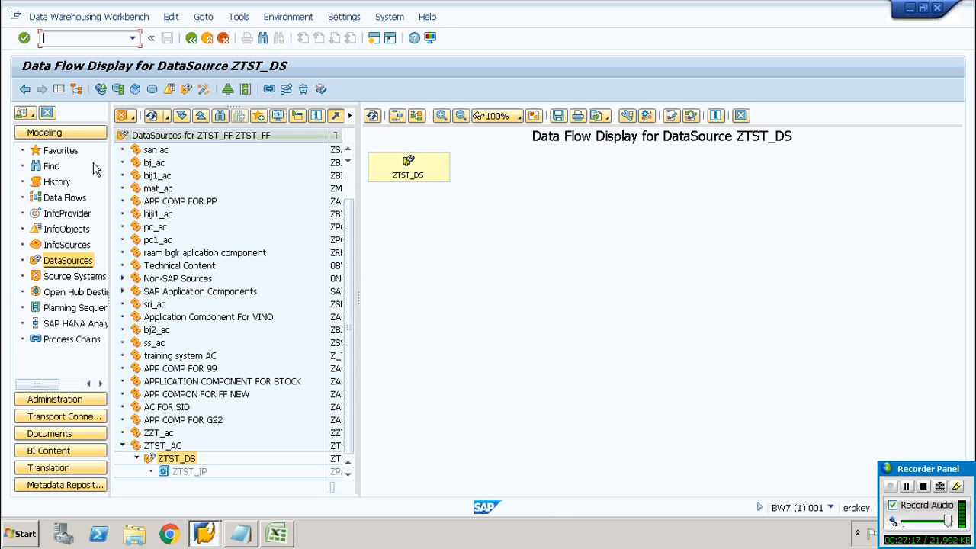
Open the ABAP Dictionary transaction SE11 in a new session
left_click(68, 278)
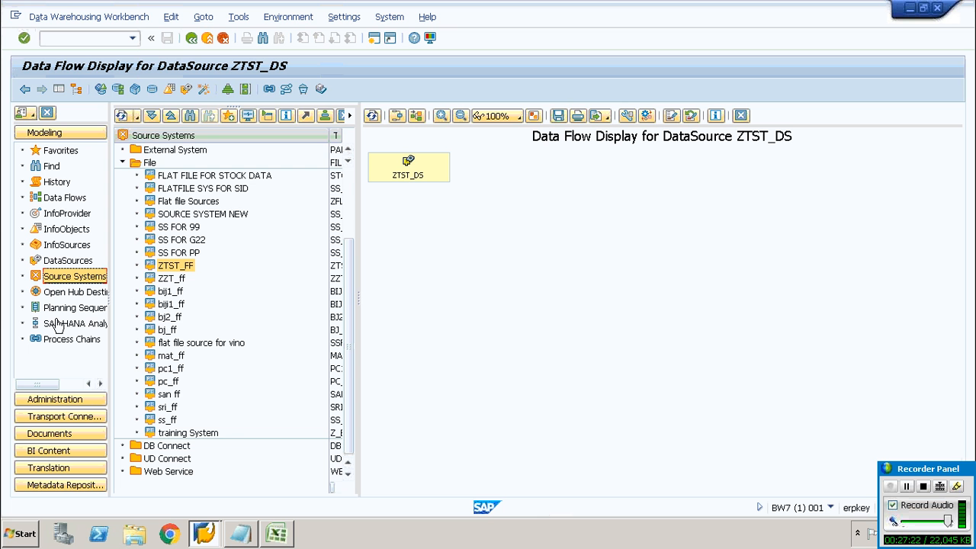
left_click(67, 214)
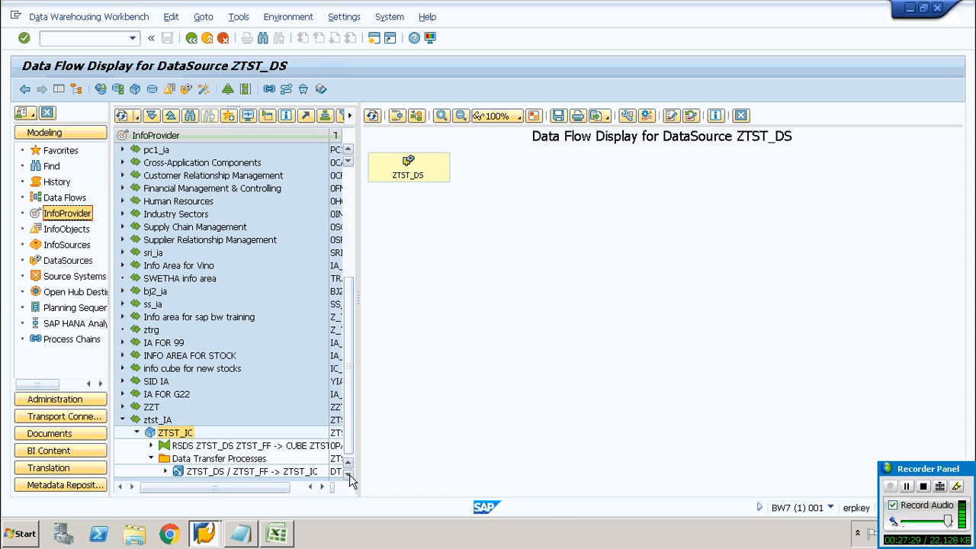
left_click(72, 38)
type("/ose11")
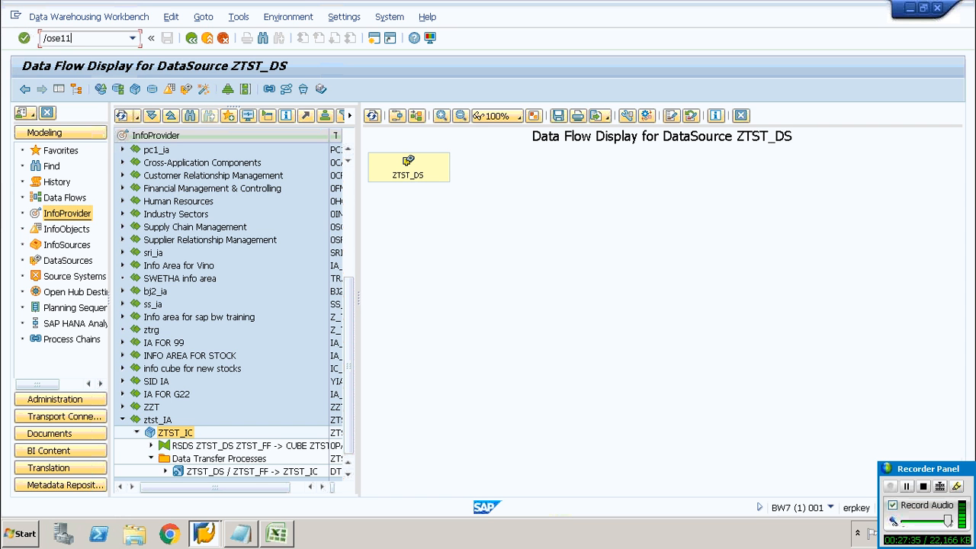
key("Return")
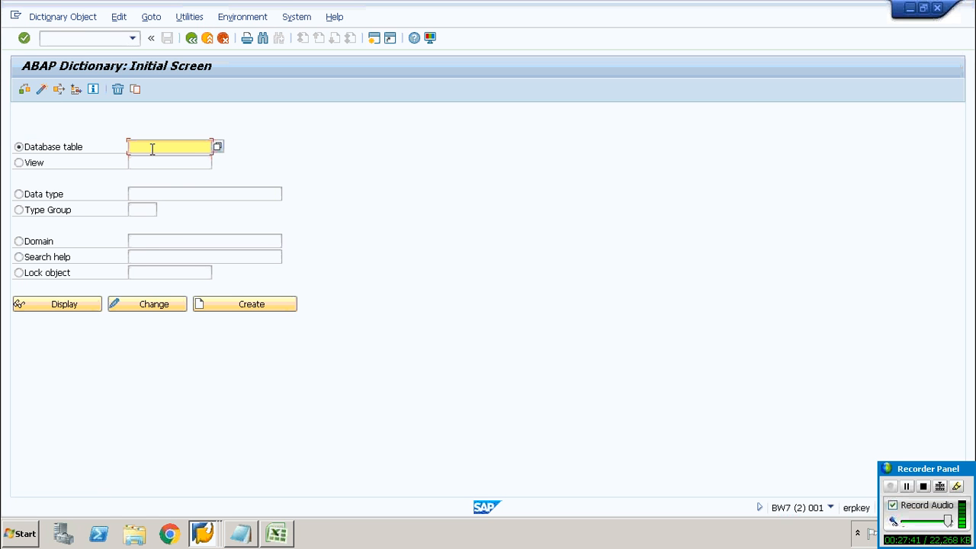
Try to display the database table /BIC/ZTST_IC
type("/bi")
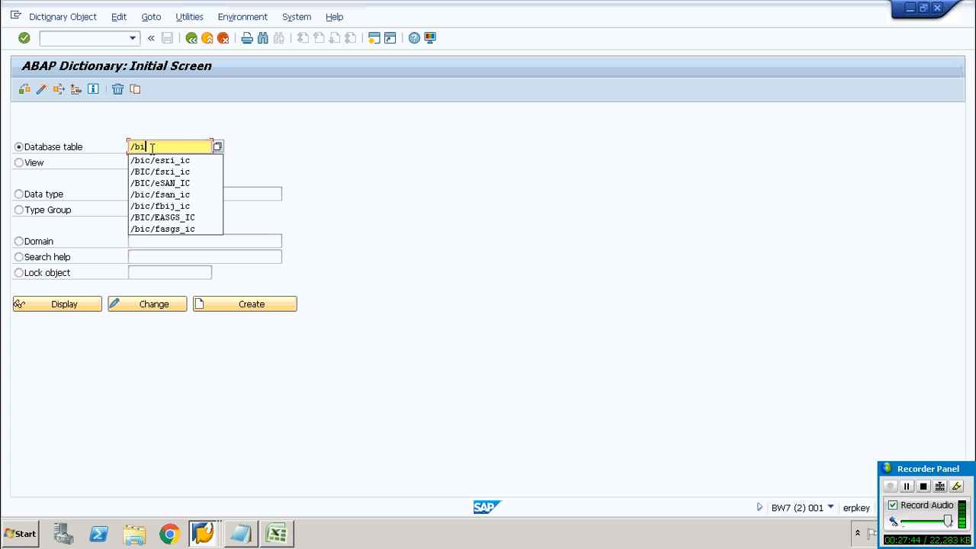
type("c/zt")
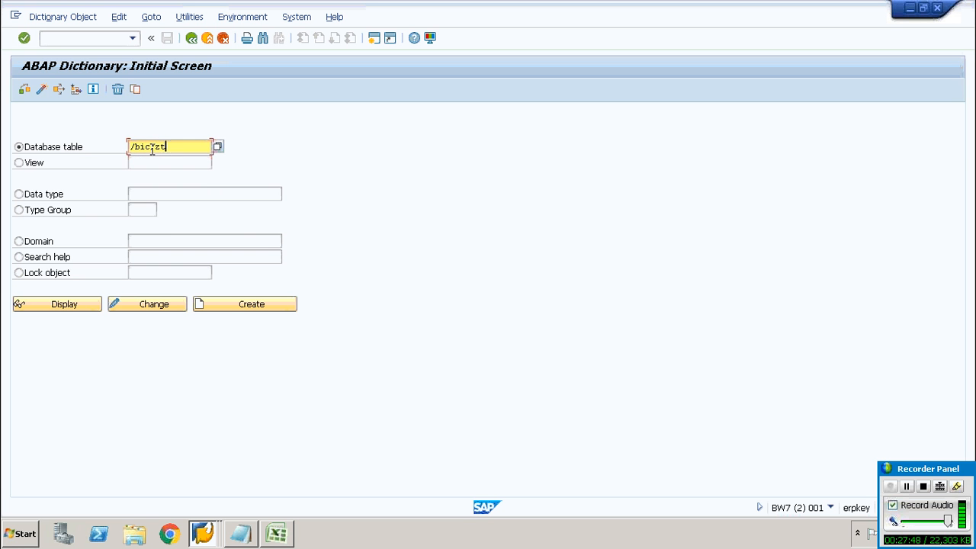
type("st_ic")
left_click(64, 305)
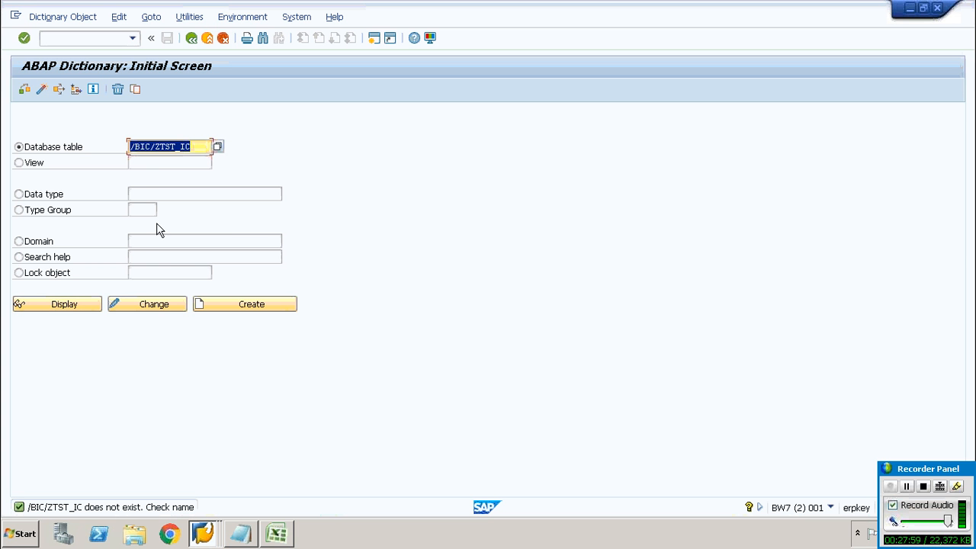
Display the InfoCube fact table /BIC/FZTST_IC in the dictionary
left_click(159, 146)
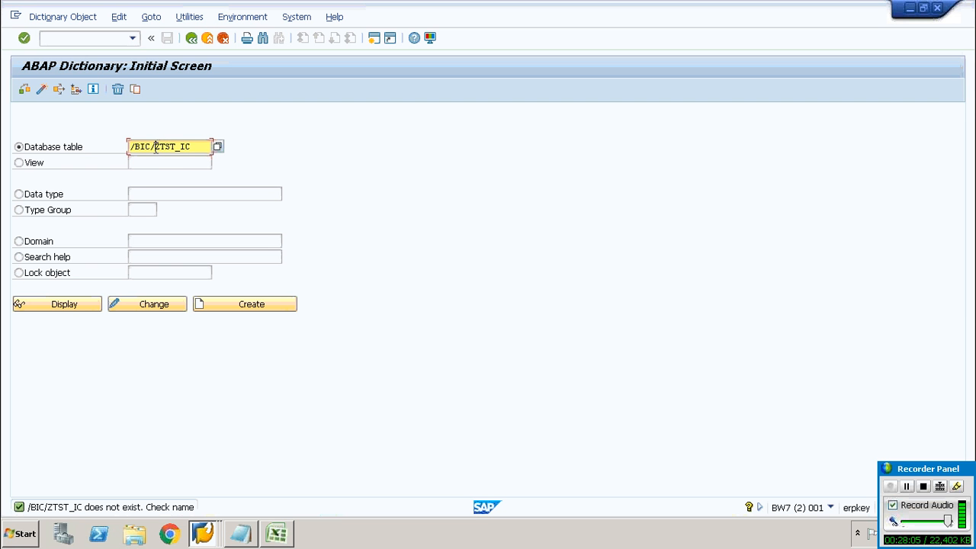
type("F")
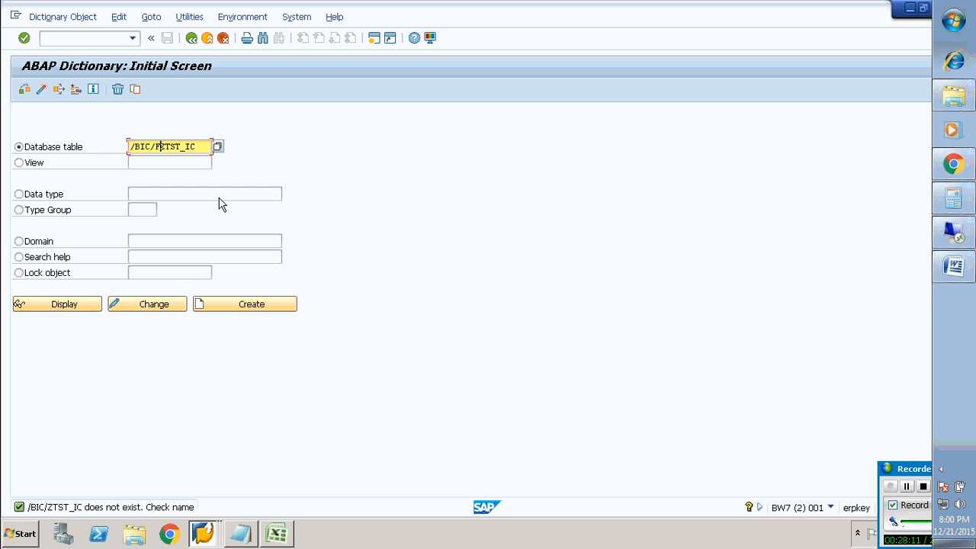
left_click(80, 305)
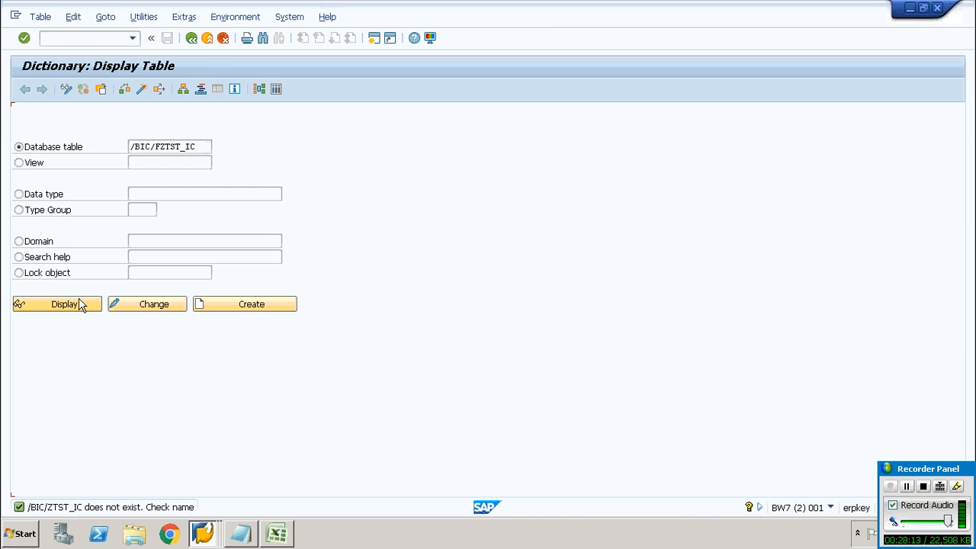
Display the fact table's entries and return to the ABAP Dictionary initial screen
left_click(278, 90)
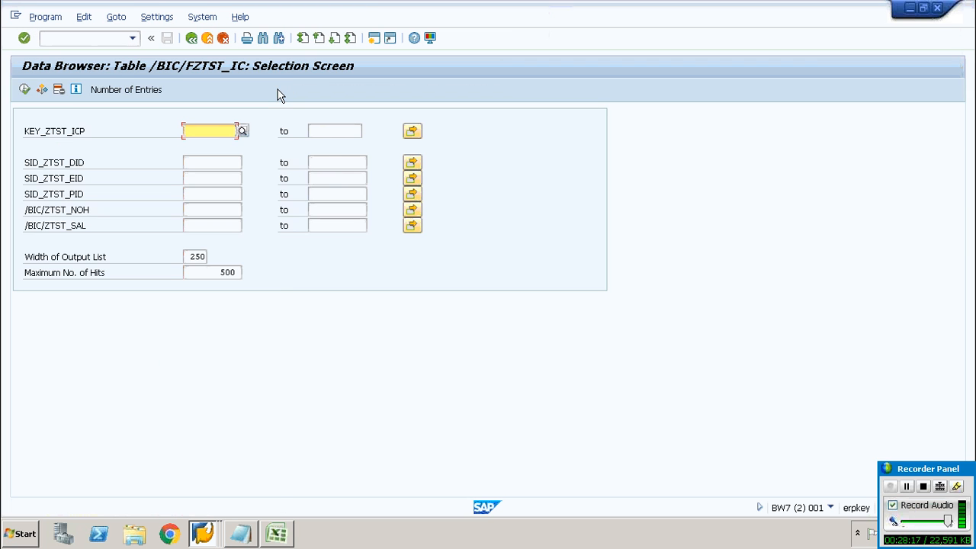
left_click(24, 89)
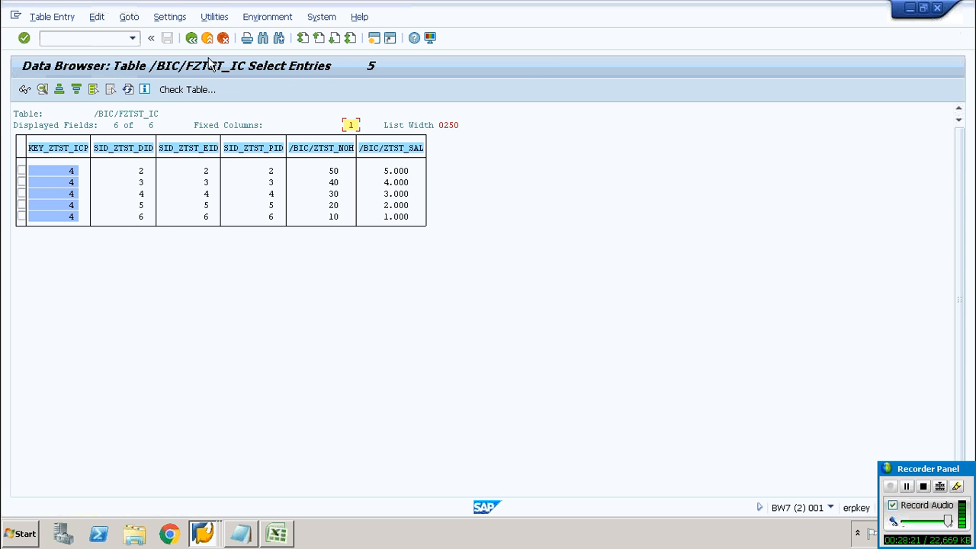
left_click(191, 38)
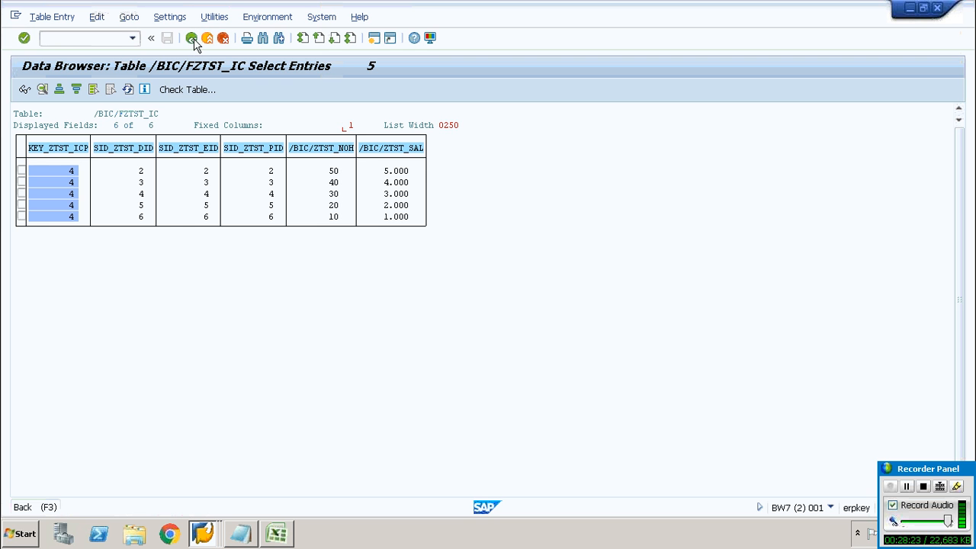
left_click(191, 38)
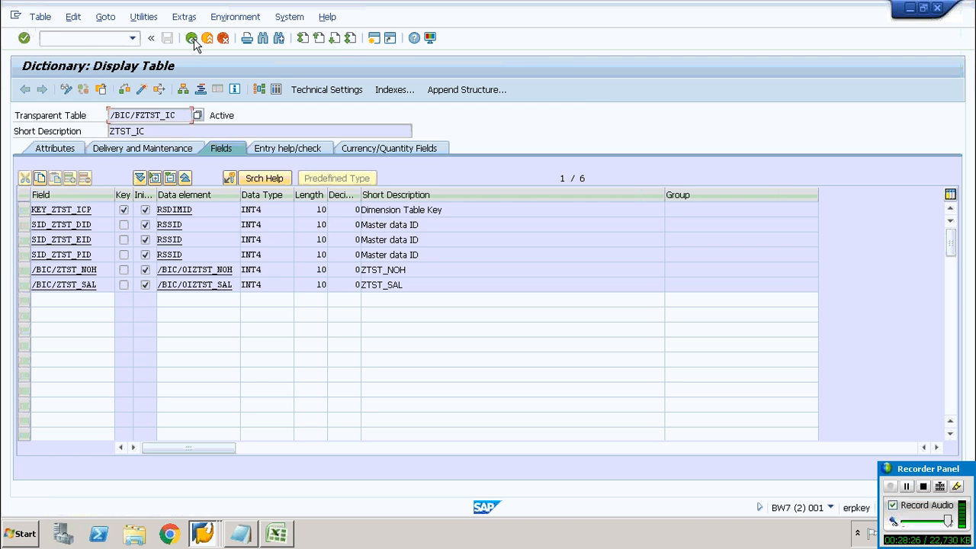
left_click(191, 39)
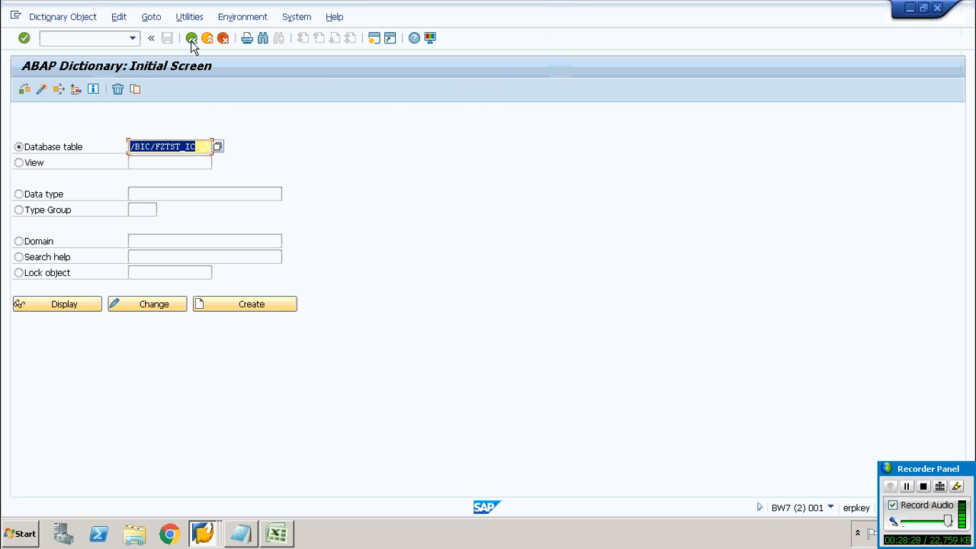
Try to display the database table /BIC/CZTST_IC
left_click(188, 146)
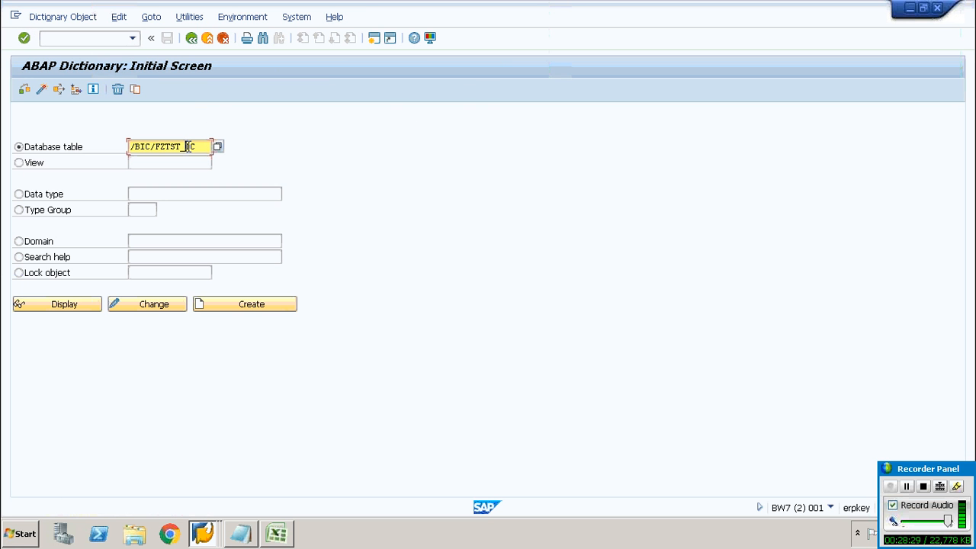
left_click(162, 147)
key("BackSpace")
type("C")
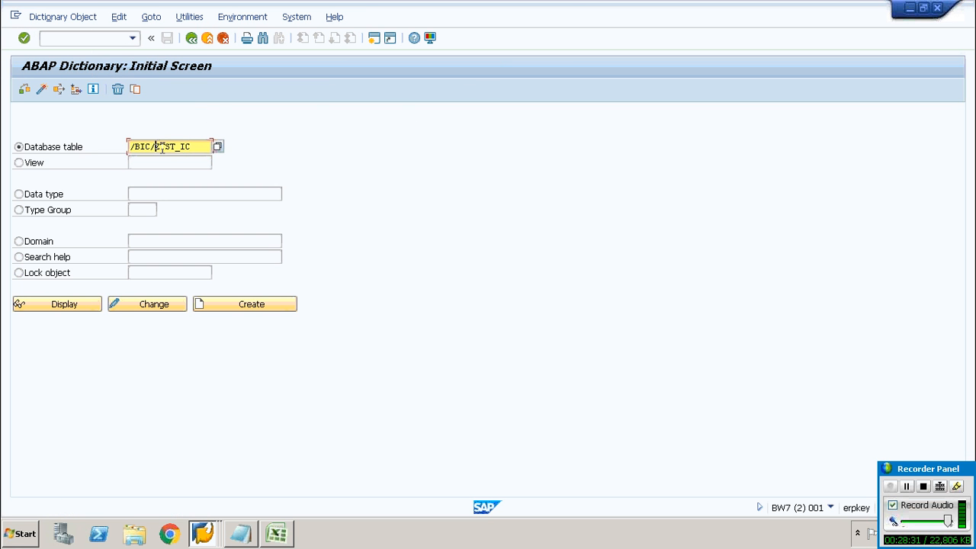
left_click(70, 304)
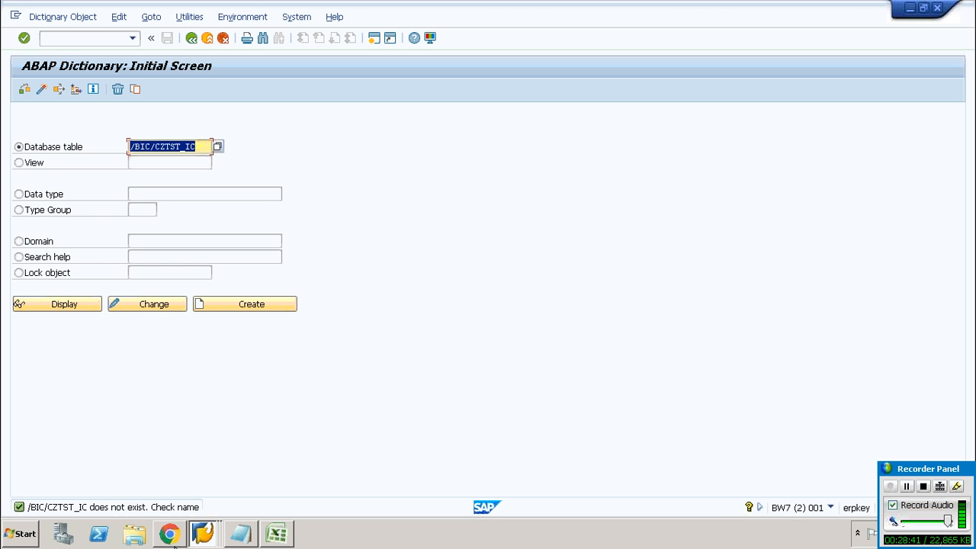
left_click(200, 537)
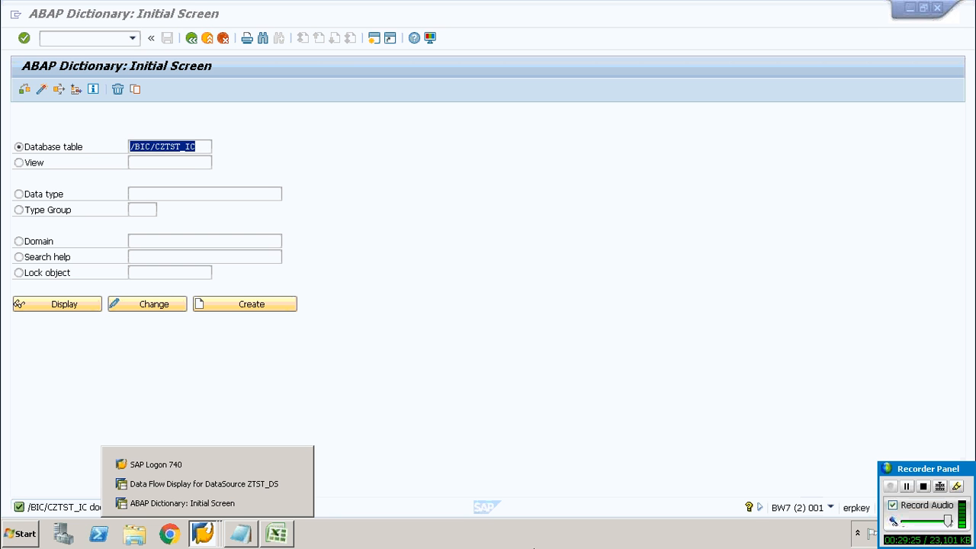
left_click(909, 487)
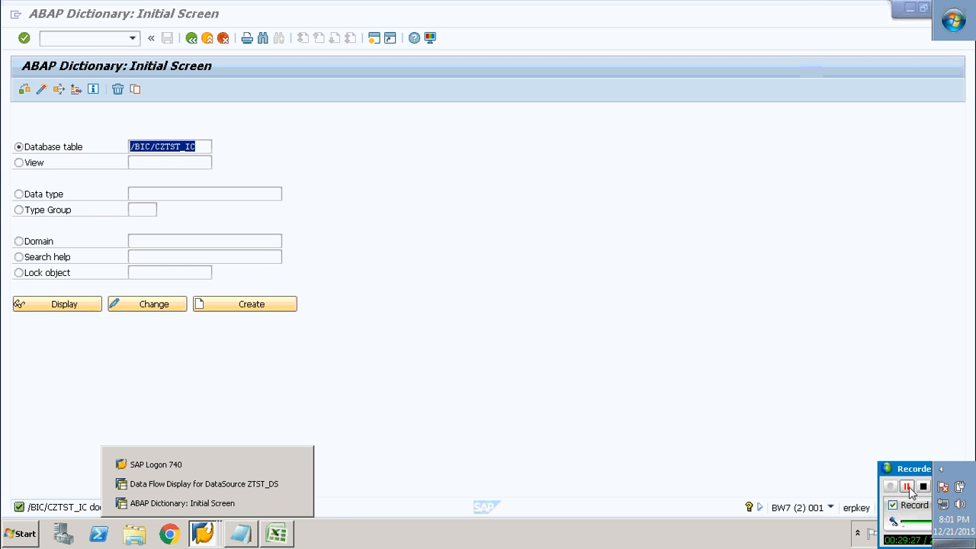